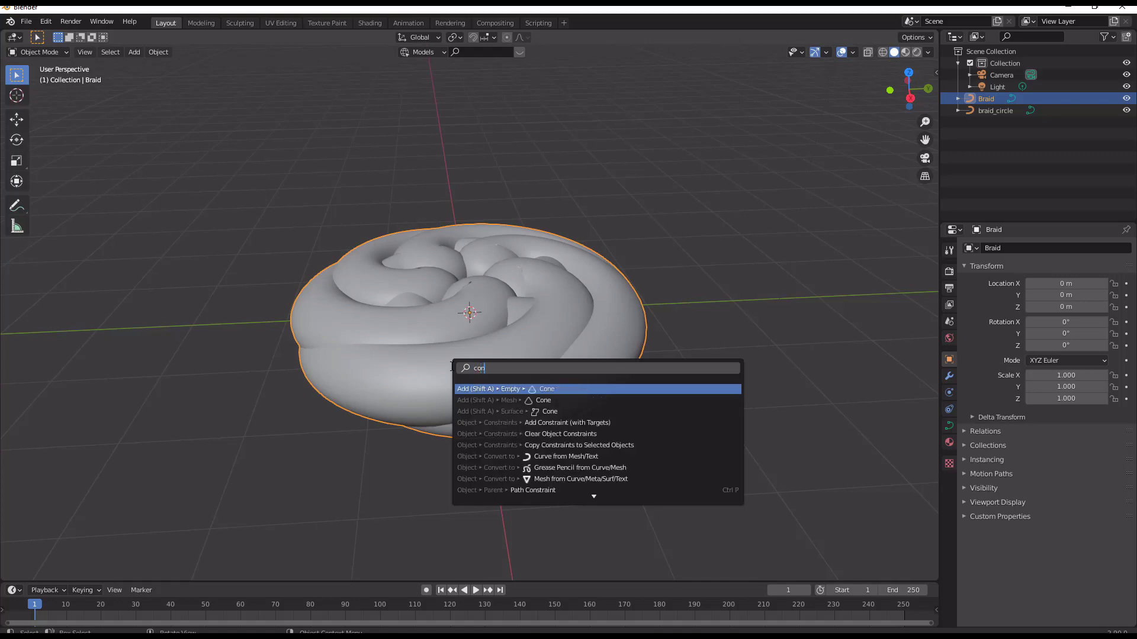
# Convert the braid curve to a mesh and look through the modifiers that can be added to it.
pyautogui.click(503, 479)
pyautogui.press('Tab')
pyautogui.moveTo(540, 355); pyautogui.dragTo(518, 393, button='middle')
pyautogui.scroll(-2, 519, 394)
pyautogui.press('Tab')
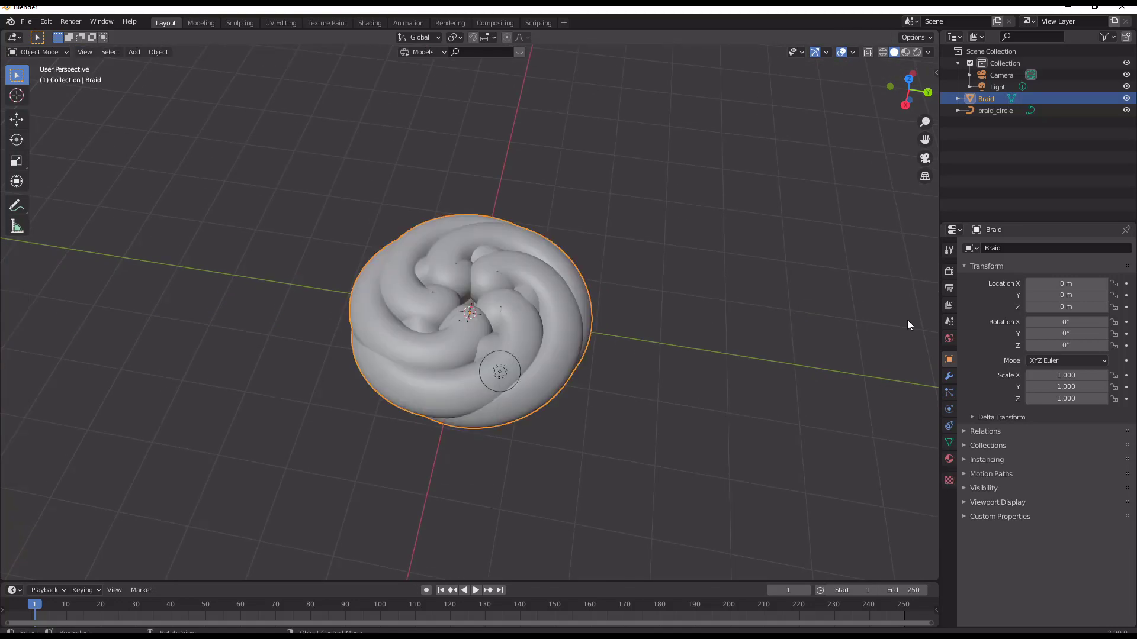
pyautogui.click(949, 376)
pyautogui.click(996, 253)
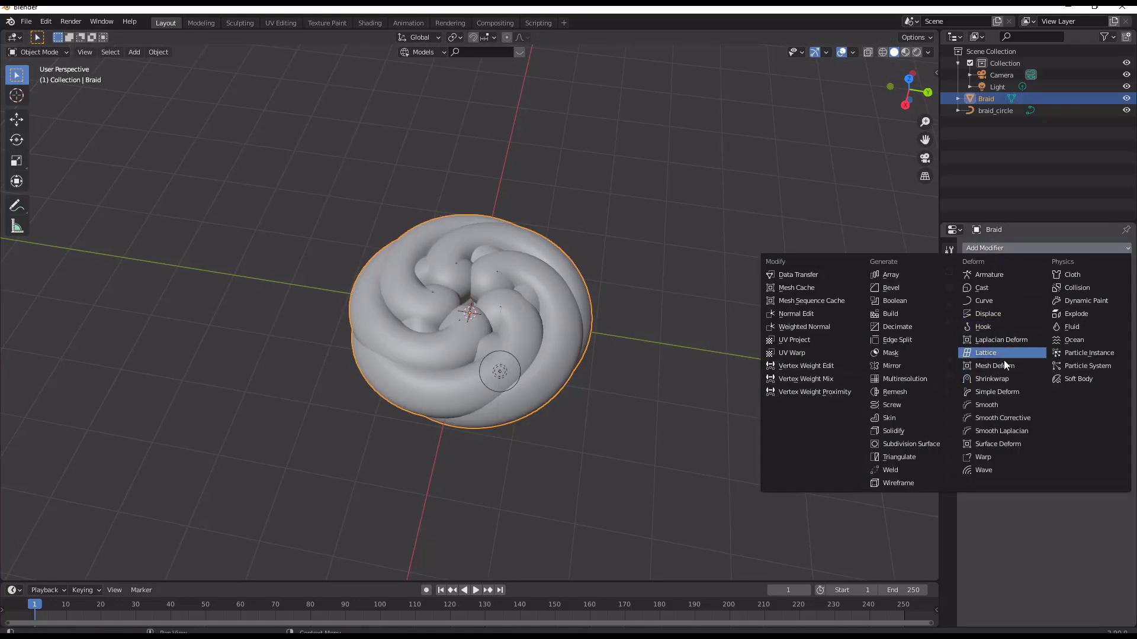
pyautogui.click(936, 381)
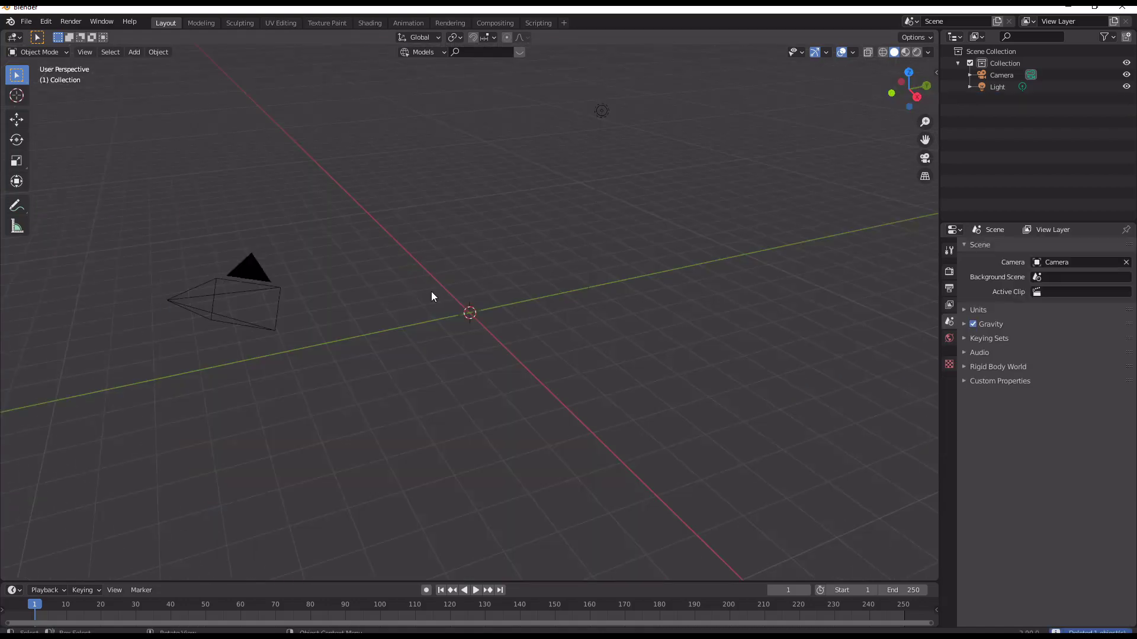
# Add a Torus Knot Plus curve to the empty scene.
pyautogui.hotkey('shift', 'a')
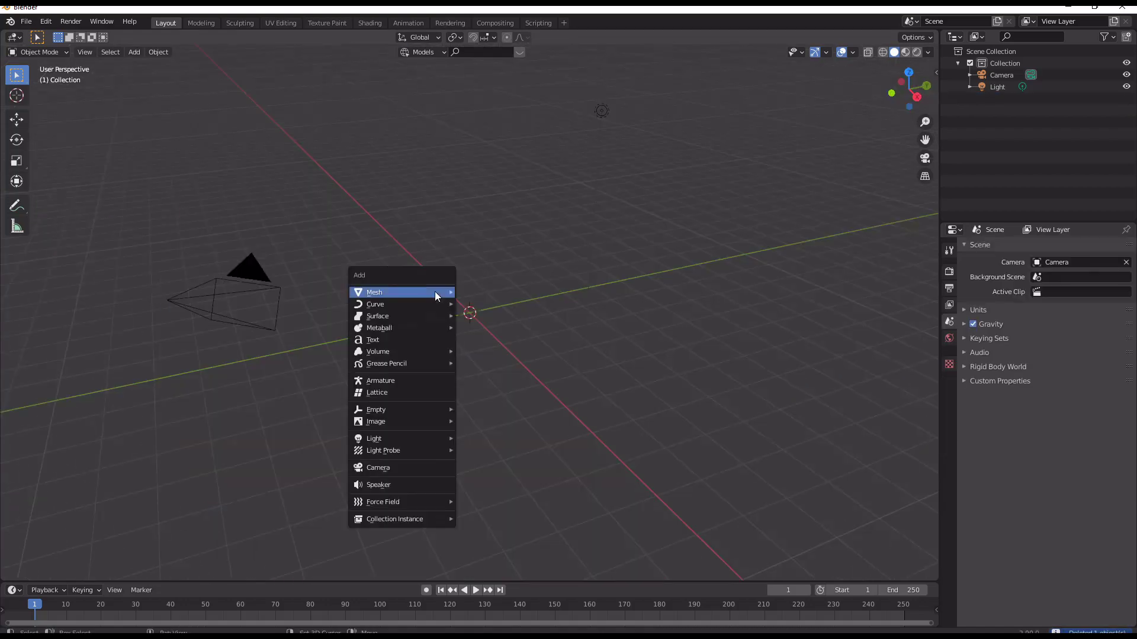
pyautogui.moveTo(392, 305)
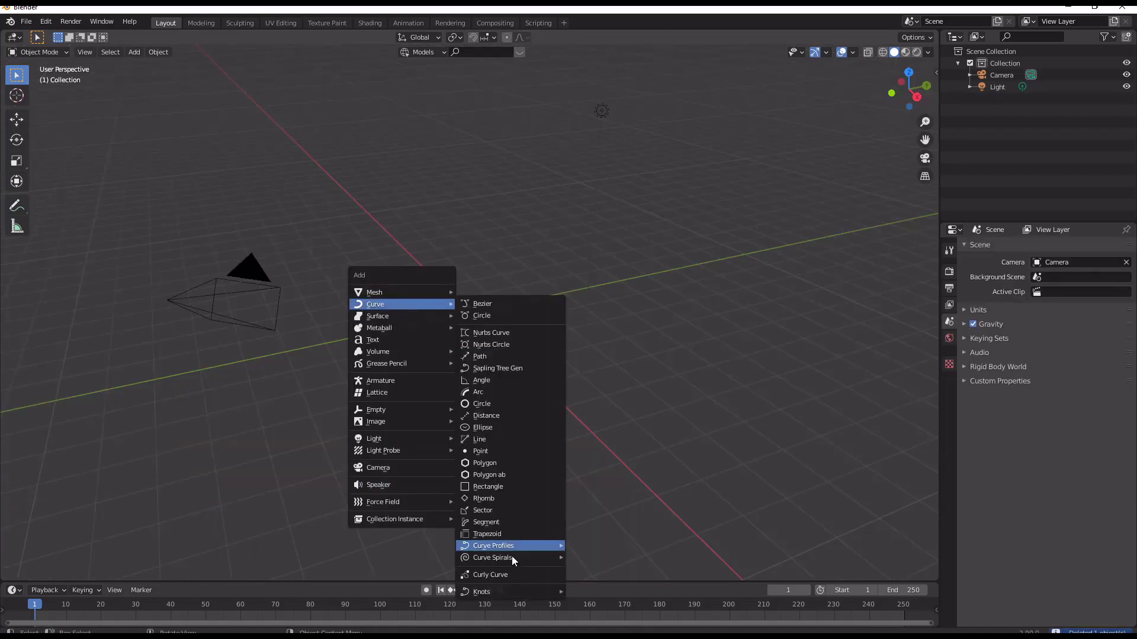
pyautogui.moveTo(506, 590)
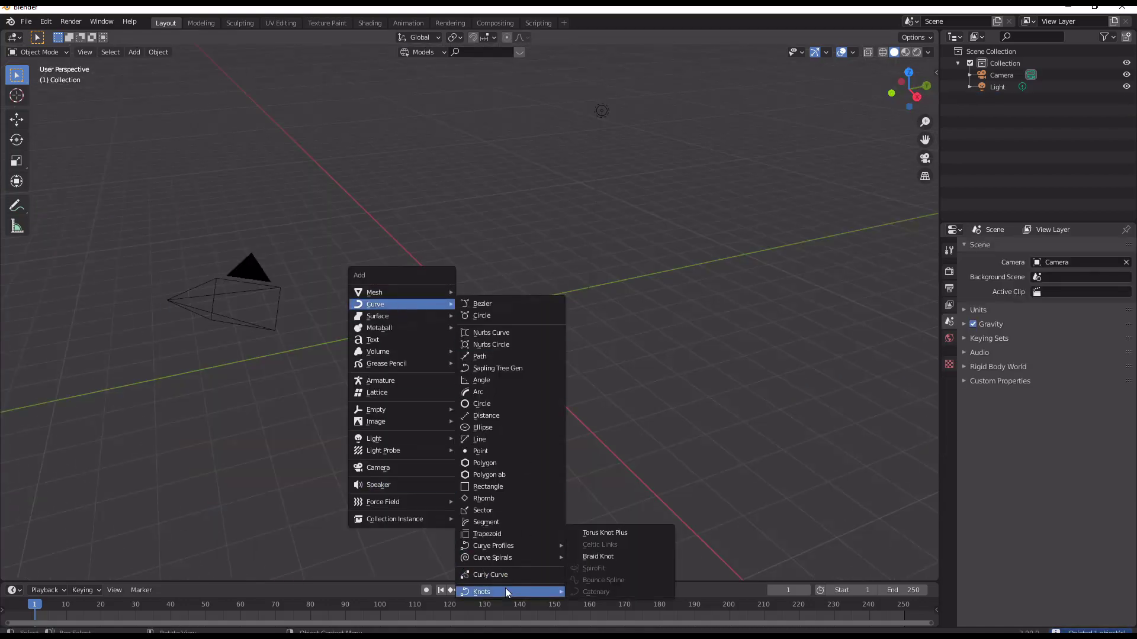
pyautogui.click(655, 535)
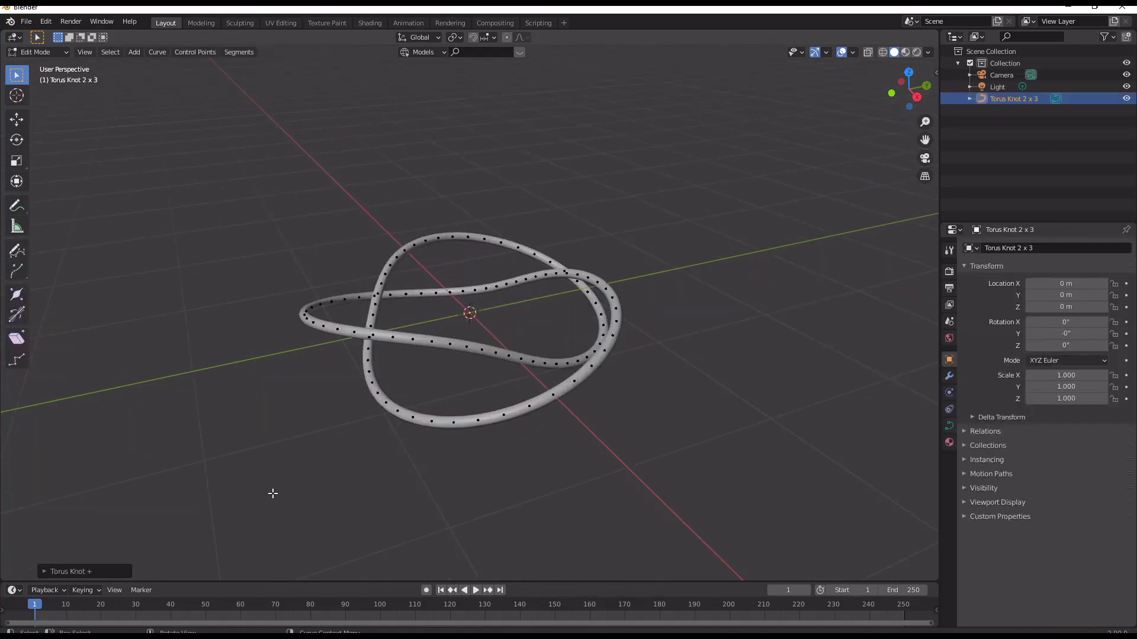
# Open the torus knot's creation settings and set 6 revolutions and 5 spins.
pyautogui.click(48, 571)
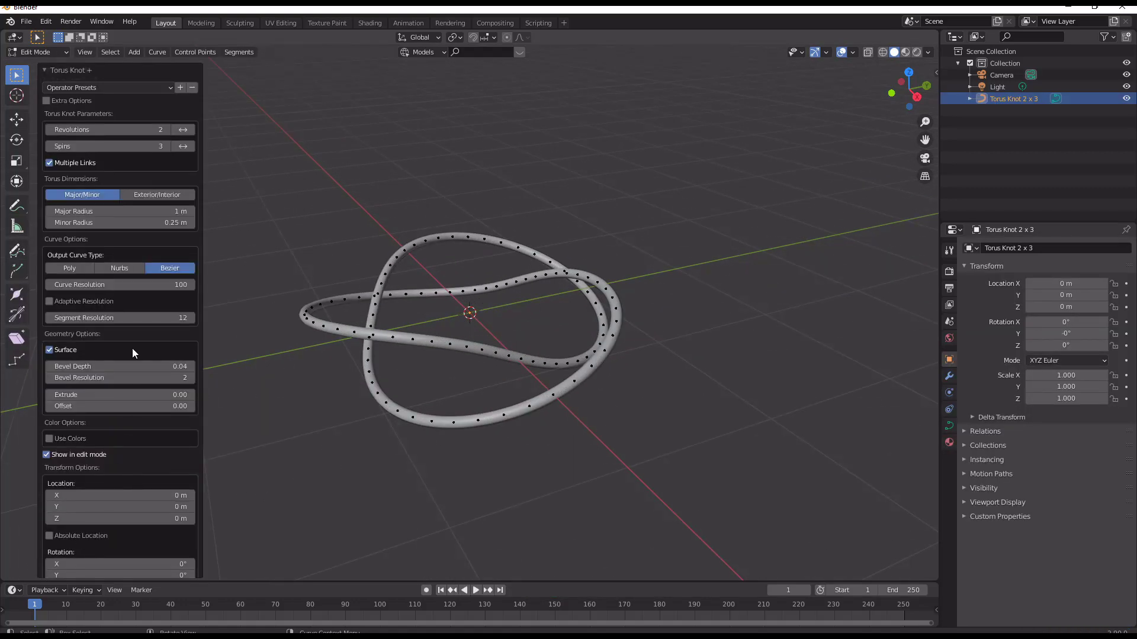
pyautogui.scroll(-1, 155, 425)
pyautogui.scroll(1, 155, 425)
pyautogui.moveTo(83, 129); pyautogui.dragTo(113, 146)
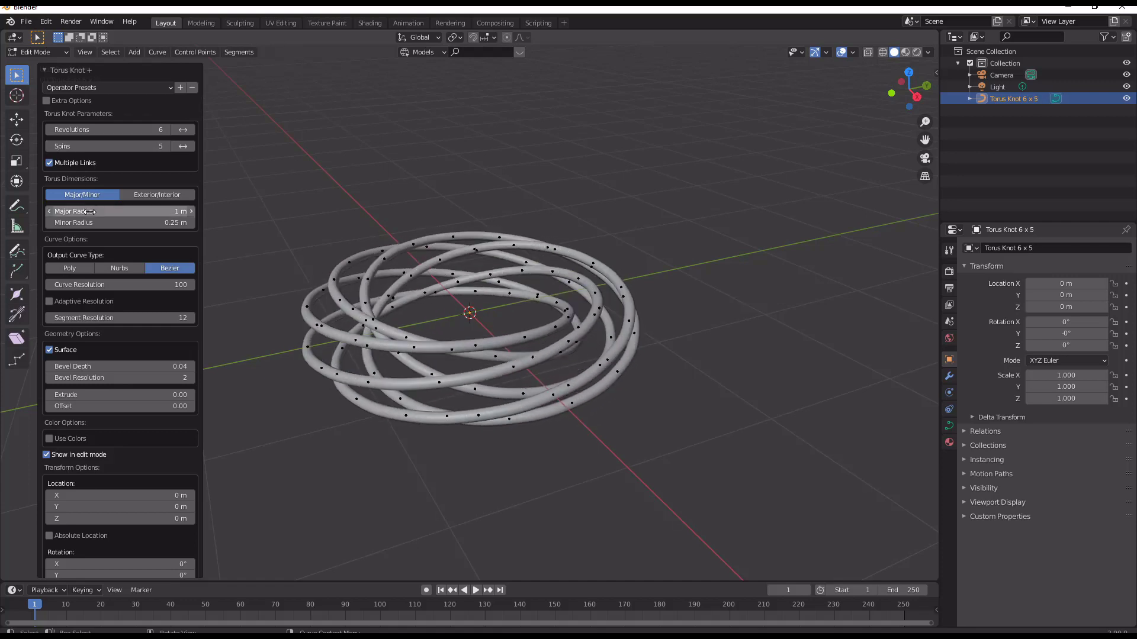
# Set the knot's curve resolution to 117, segment resolution to 120 and bevel depth to 0.34.
pyautogui.moveTo(96, 285); pyautogui.dragTo(148, 319)
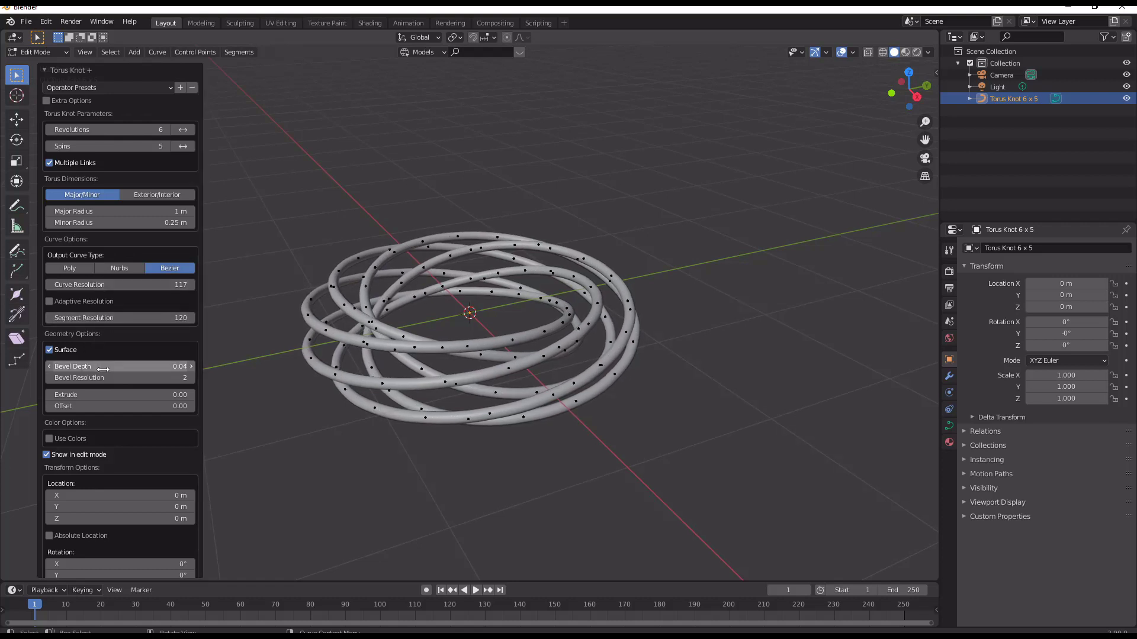
pyautogui.moveTo(101, 367)
pyautogui.mouseDown()
pyautogui.moveTo(154, 367)
pyautogui.moveTo(122, 366)
pyautogui.mouseUp()
pyautogui.moveTo(251, 364); pyautogui.dragTo(281, 359, button='middle')
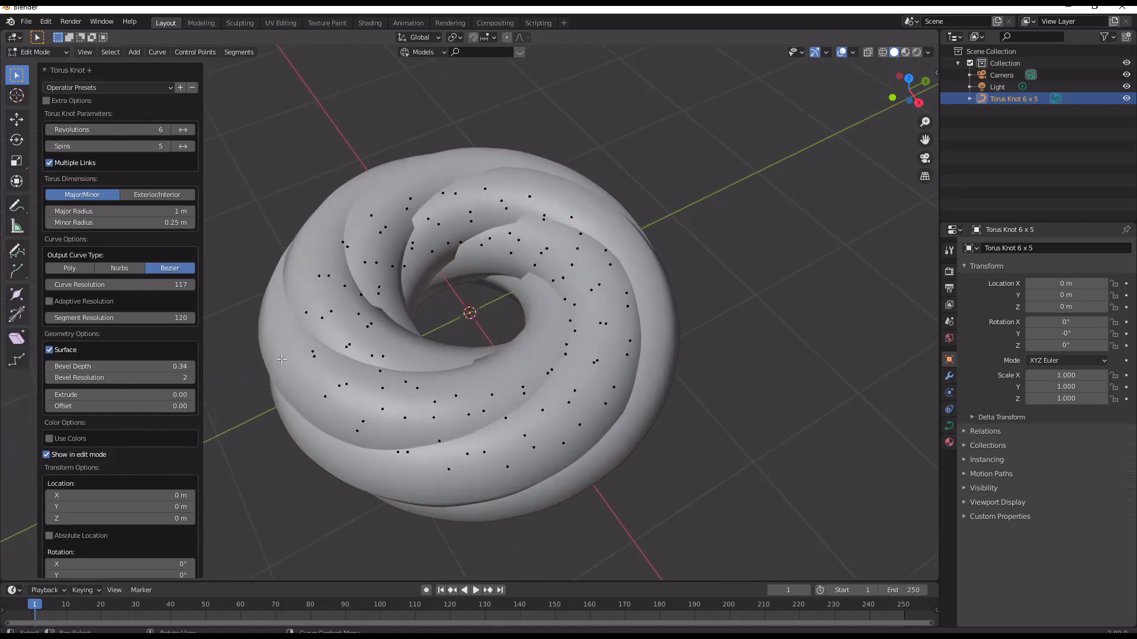
# Try the knot with 3 and 2 revolutions and a major radius of 0.57 m.
pyautogui.moveTo(106, 129)
pyautogui.mouseDown()
pyautogui.moveTo(76, 130)
pyautogui.moveTo(89, 129)
pyautogui.mouseUp()
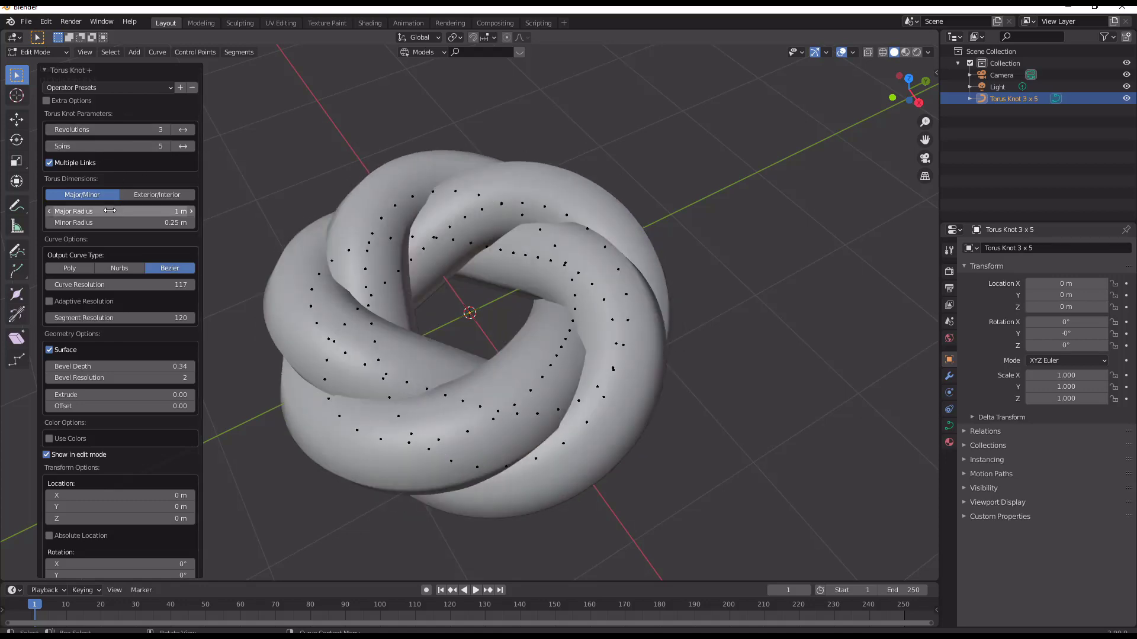
pyautogui.moveTo(119, 211); pyautogui.dragTo(97, 212)
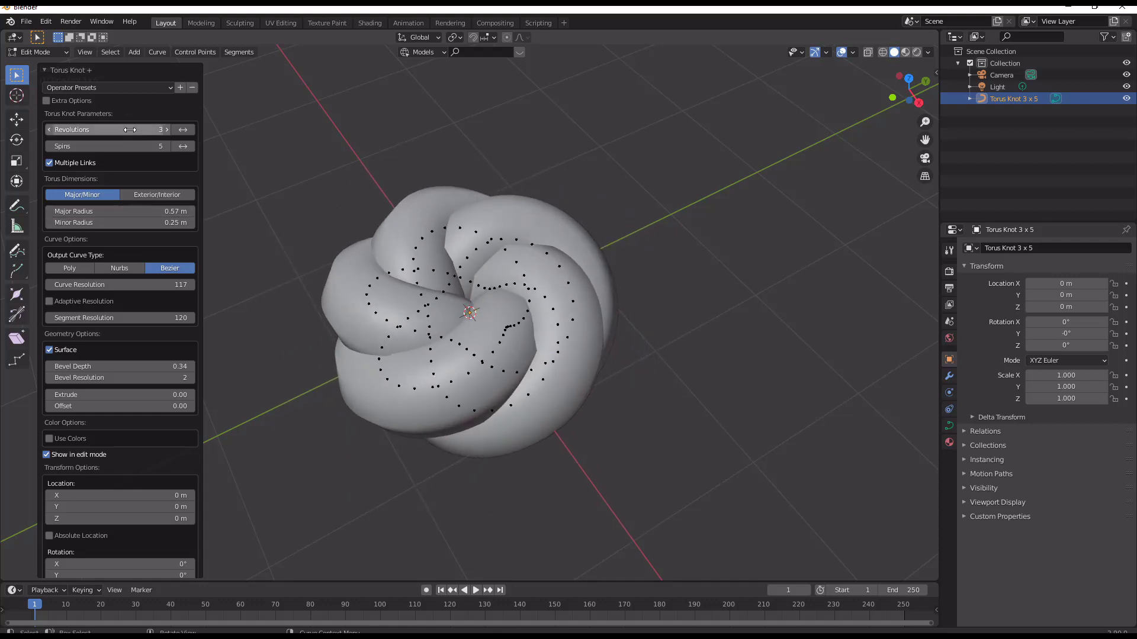
pyautogui.moveTo(89, 129)
pyautogui.mouseDown()
pyautogui.moveTo(124, 130)
pyautogui.moveTo(83, 129)
pyautogui.mouseUp()
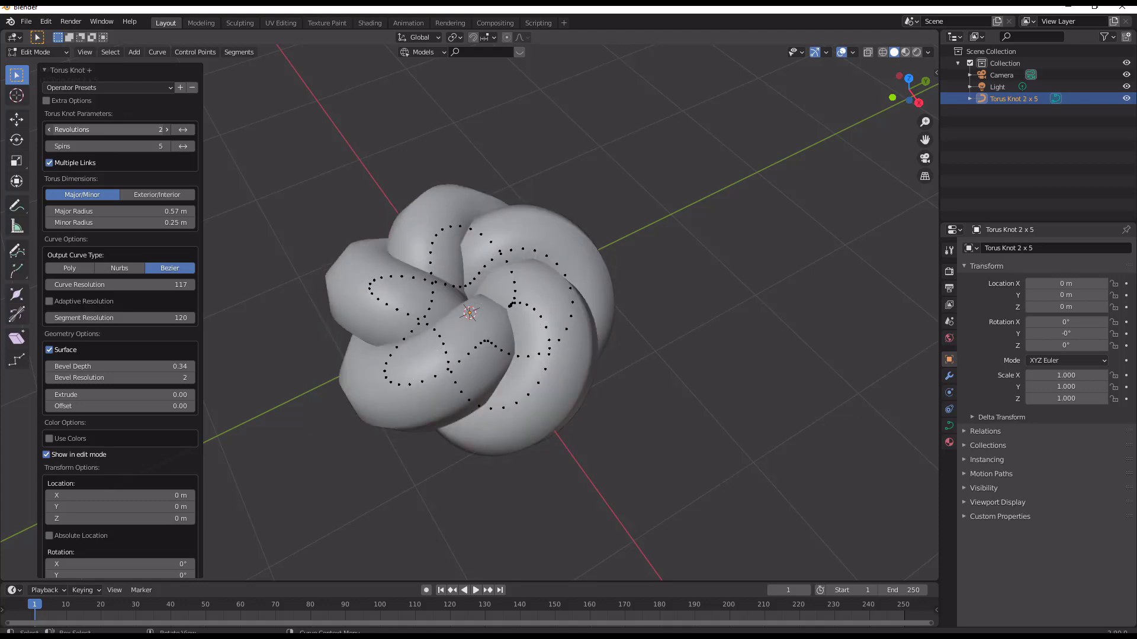
pyautogui.moveTo(414, 333); pyautogui.dragTo(521, 188, button='middle')
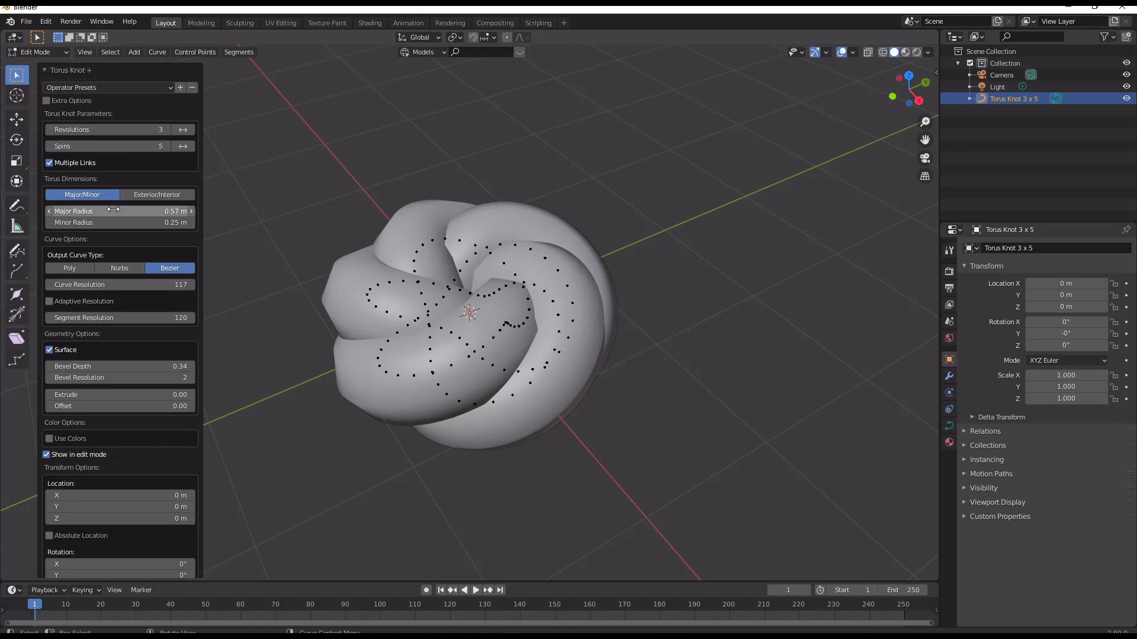
# Set the knot's major radius to 1.2 m and minor radius to 0.43 m, with 1 revolution and 13 spins.
pyautogui.moveTo(118, 222); pyautogui.dragTo(177, 211)
pyautogui.moveTo(75, 222)
pyautogui.mouseDown()
pyautogui.moveTo(103, 222)
pyautogui.moveTo(53, 222)
pyautogui.moveTo(130, 222)
pyautogui.moveTo(77, 225)
pyautogui.mouseUp()
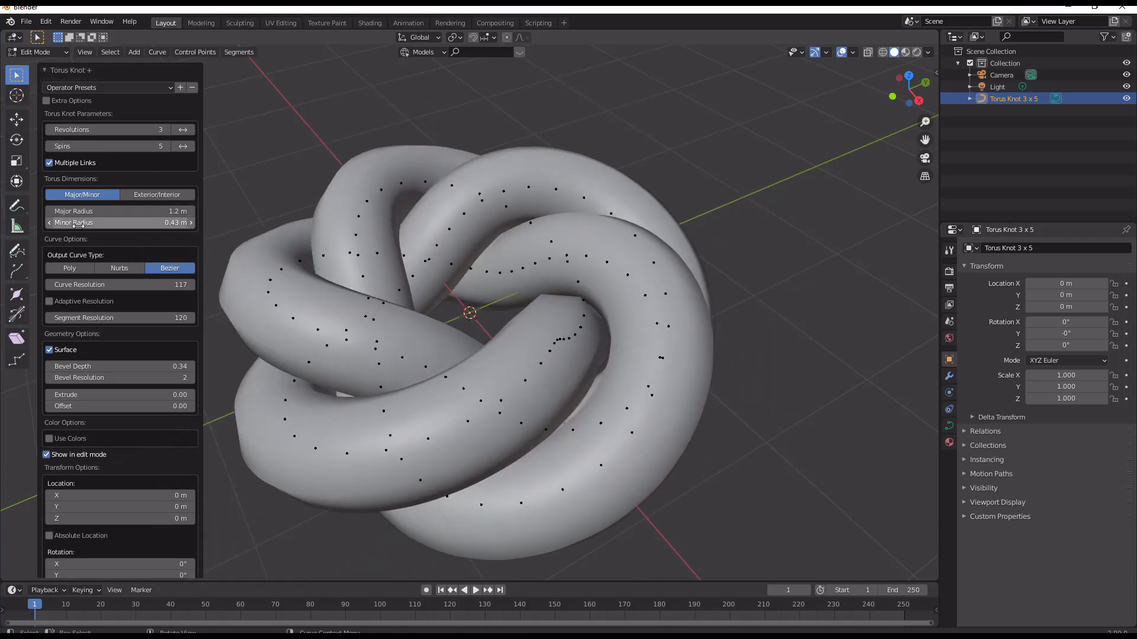
pyautogui.moveTo(109, 130); pyautogui.dragTo(125, 146)
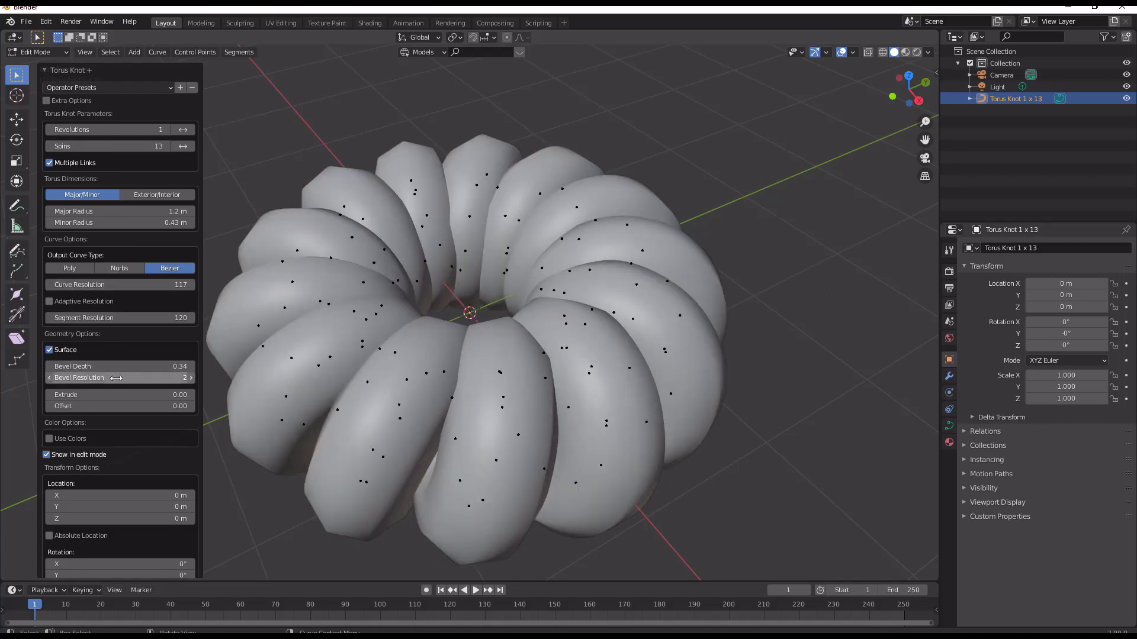
# Set the torus knot's bevel resolution to 5.
pyautogui.moveTo(107, 377); pyautogui.dragTo(115, 379)
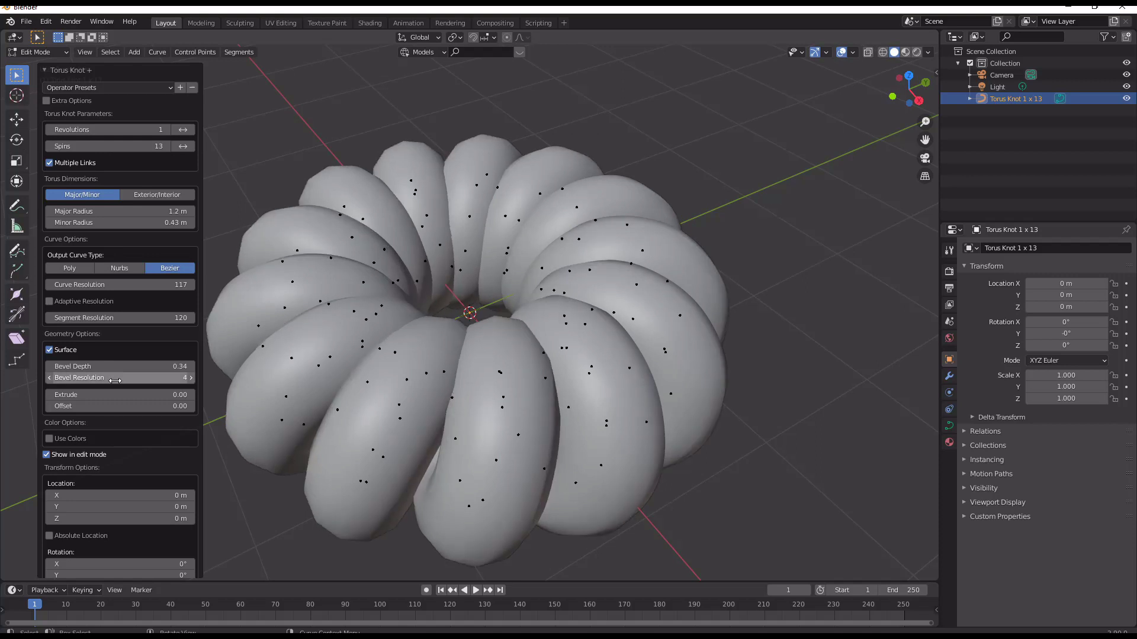
pyautogui.write('5')
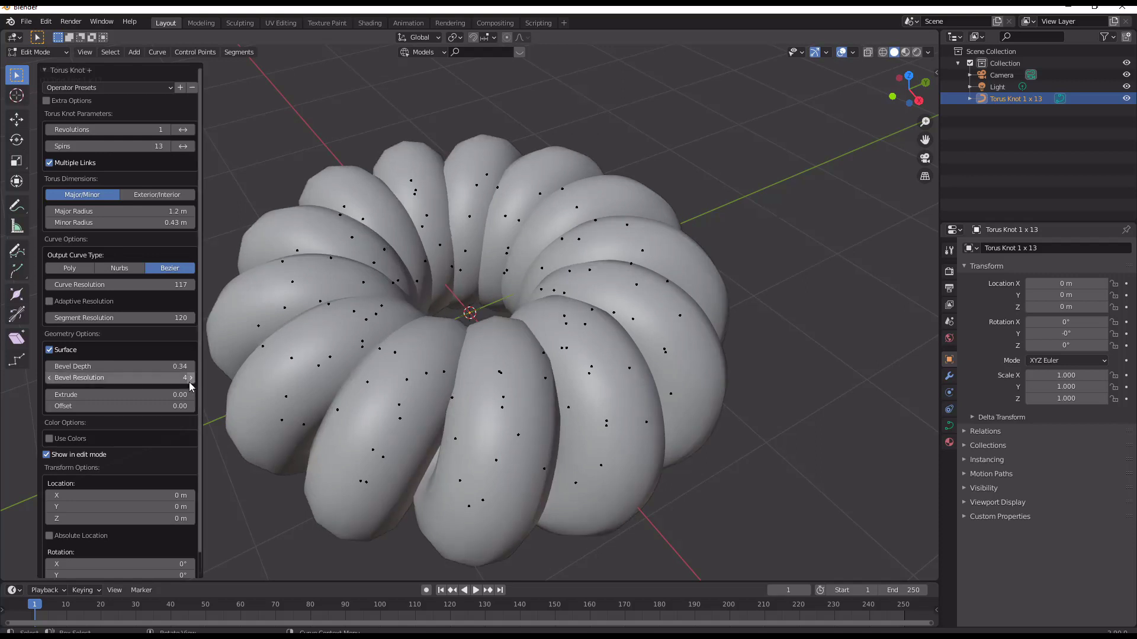
pyautogui.press('Return')
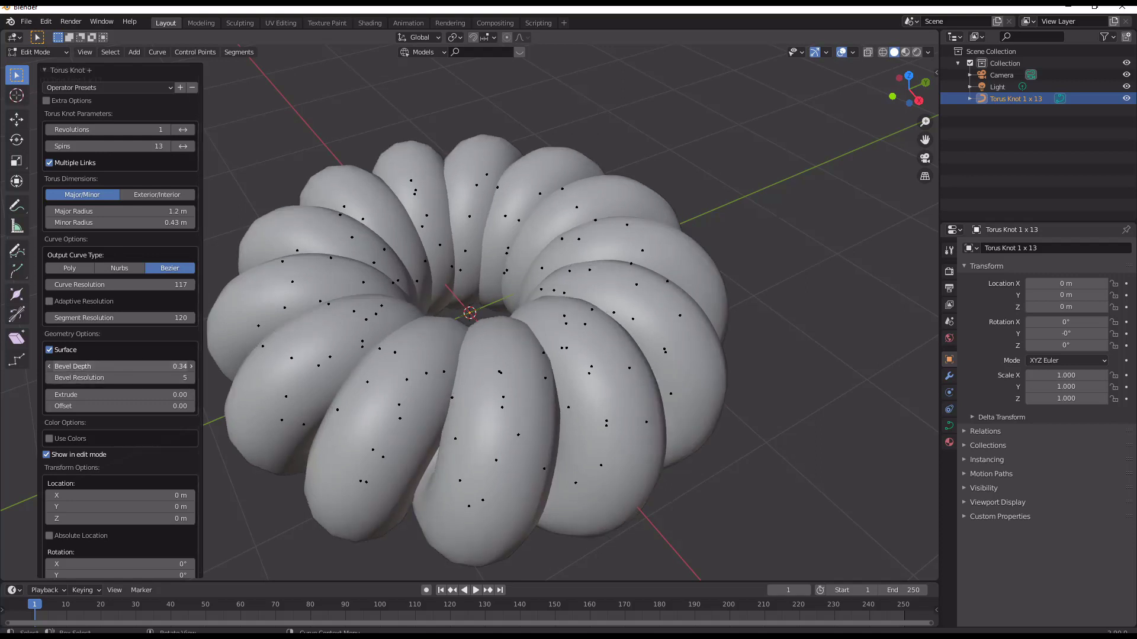
# Increase the torus knot's bevel depth to 0.52 and check the shape from several angles.
pyautogui.moveTo(113, 367); pyautogui.dragTo(144, 367)
pyautogui.moveTo(265, 379); pyautogui.dragTo(497, 253, button='middle')
pyautogui.scroll(4, 411, 283)
pyautogui.scroll(-6, 436, 304)
pyautogui.moveTo(428, 296); pyautogui.dragTo(462, 311, button='middle')
pyautogui.scroll(2, 461, 288)
pyautogui.scroll(2, 464, 330)
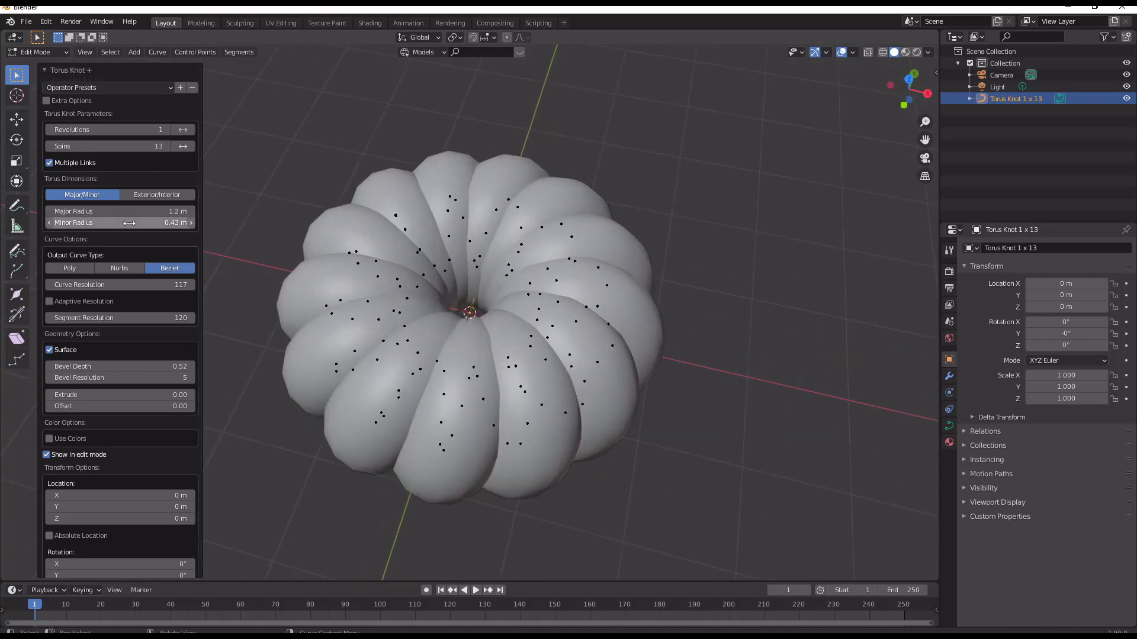
# Set the knot's minor radius to 0.95 m and return to Object Mode.
pyautogui.moveTo(119, 223); pyautogui.dragTo(214, 222)
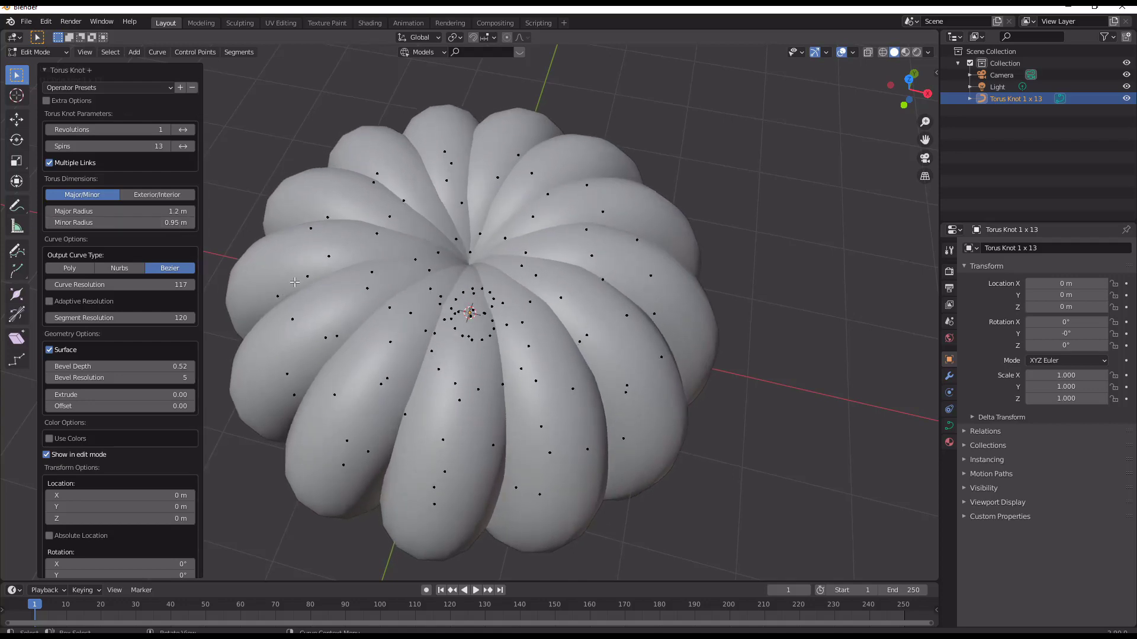
pyautogui.scroll(-2, 416, 282)
pyautogui.press('Tab')
pyautogui.moveTo(506, 289); pyautogui.dragTo(492, 253, button='middle')
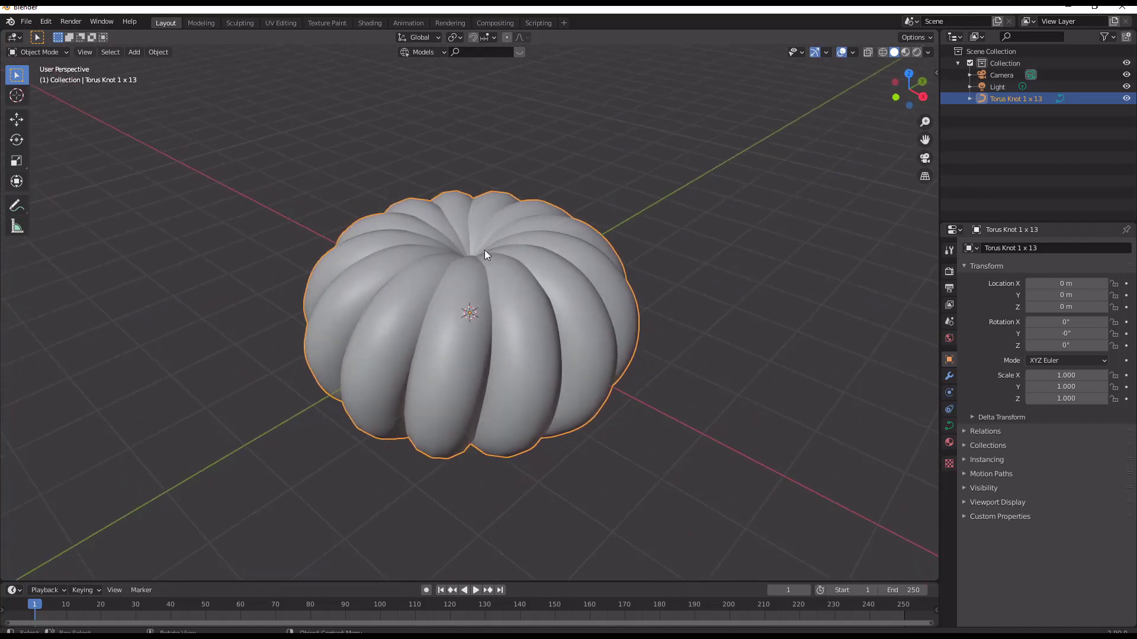
# Convert the torus knot curve to a mesh and inspect its topology in Edit Mode.
pyautogui.press('F3')
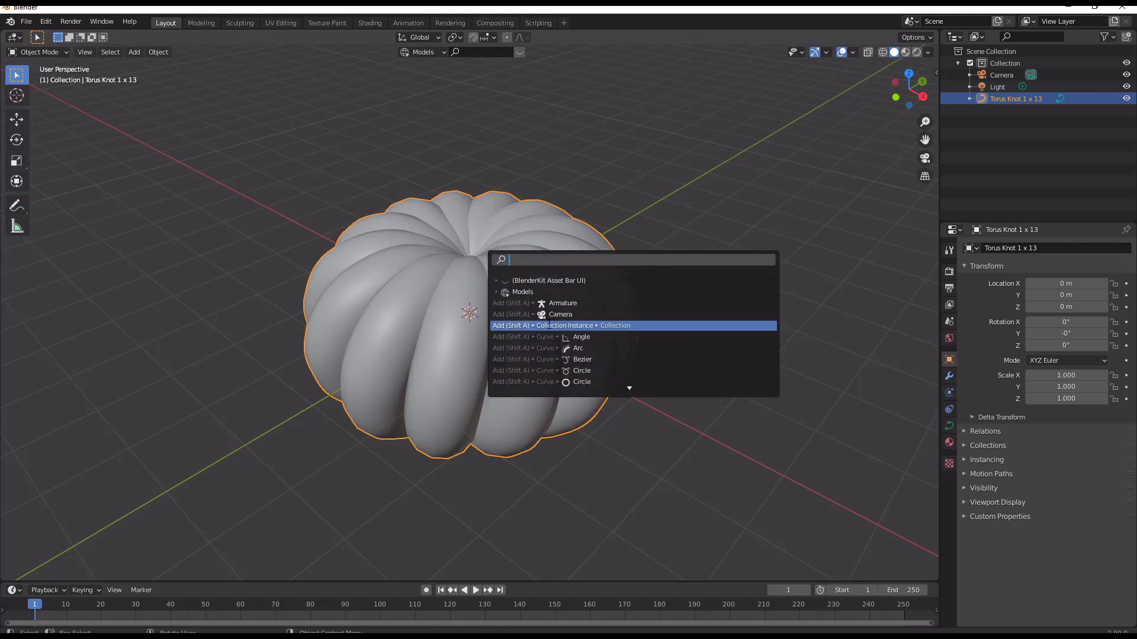
pyautogui.write('conv')
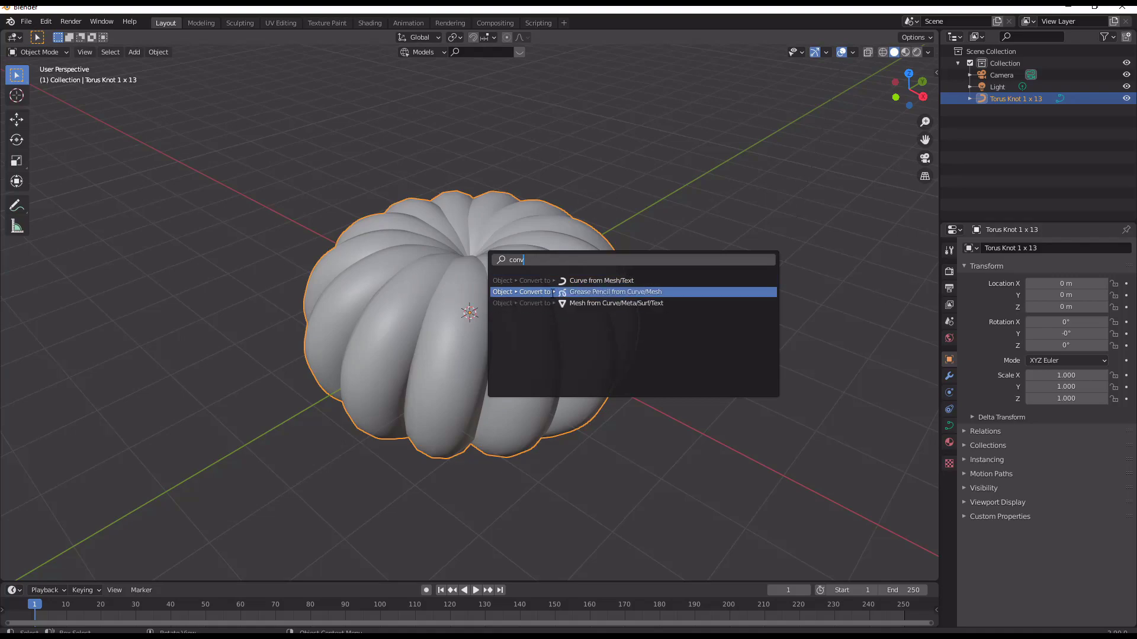
pyautogui.click(566, 303)
pyautogui.press('Tab')
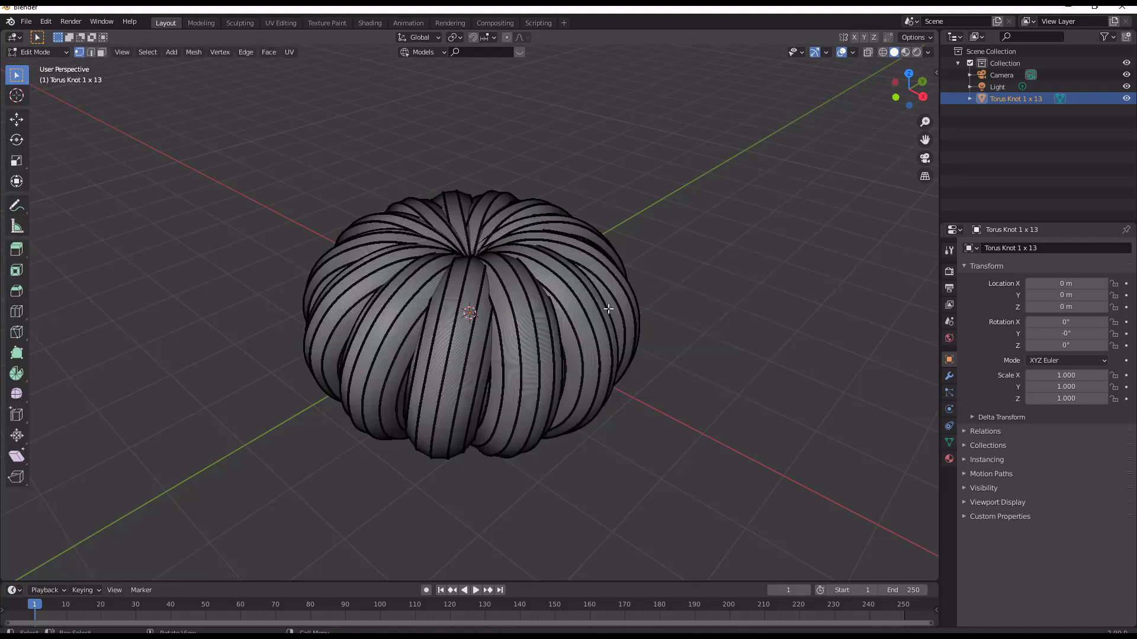
pyautogui.scroll(8, 466, 286)
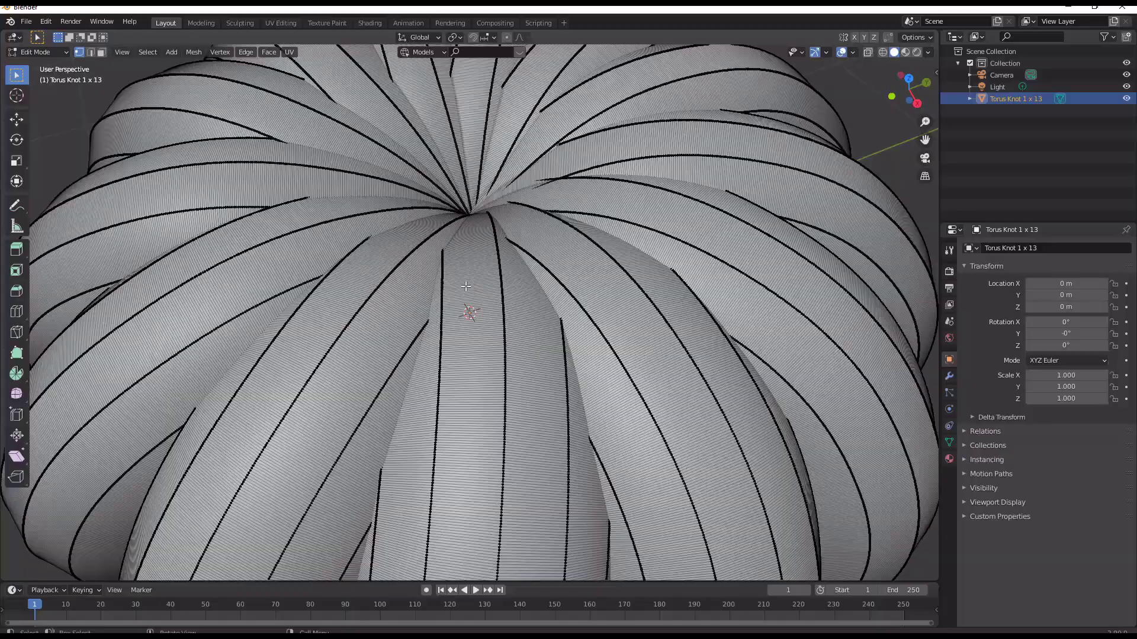
pyautogui.moveTo(466, 286); pyautogui.dragTo(468, 252, button='middle')
pyautogui.scroll(-6, 474, 255)
pyautogui.press('Tab')
# Add a Remesh modifier to the torus knot mesh.
pyautogui.moveTo(575, 297); pyautogui.dragTo(524, 305, button='middle')
pyautogui.click(949, 376)
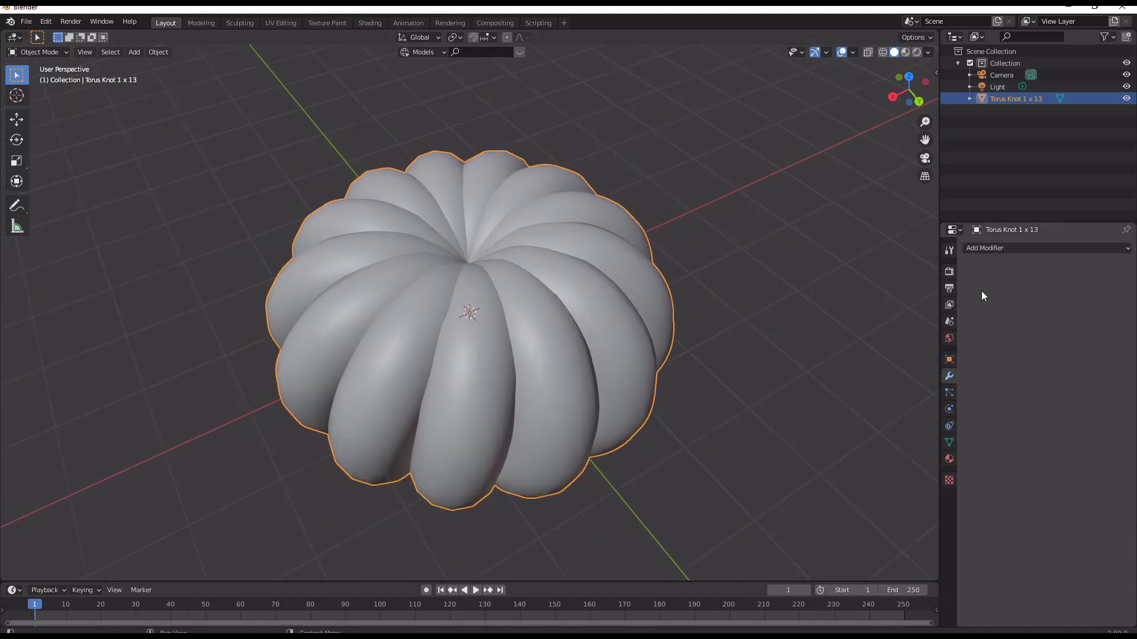
pyautogui.click(1004, 248)
pyautogui.click(912, 392)
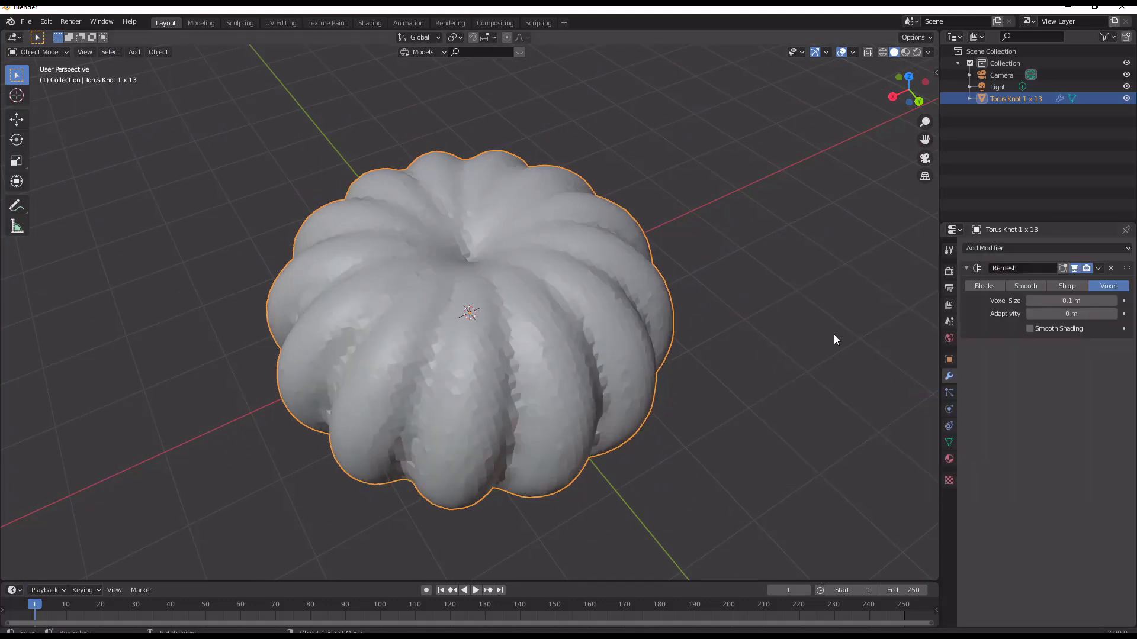
# Lower the Remesh voxel size to 0.05 m and keyframe it at frame 1.
pyautogui.click(1029, 303)
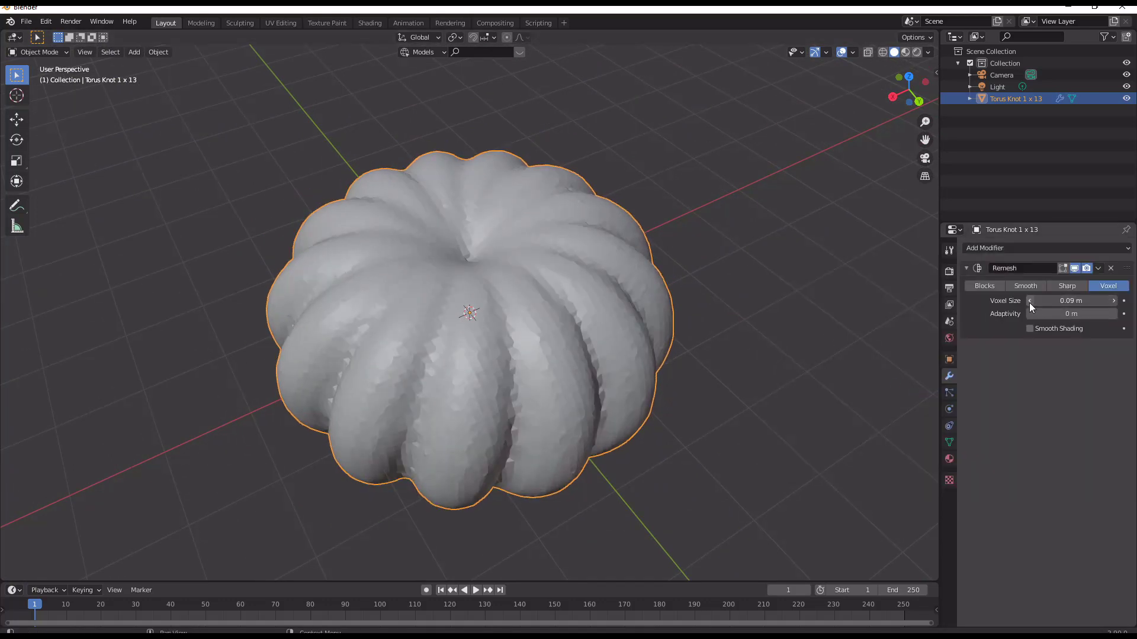
pyautogui.click(1029, 302)
pyautogui.click(1030, 303)
pyautogui.click(1029, 303)
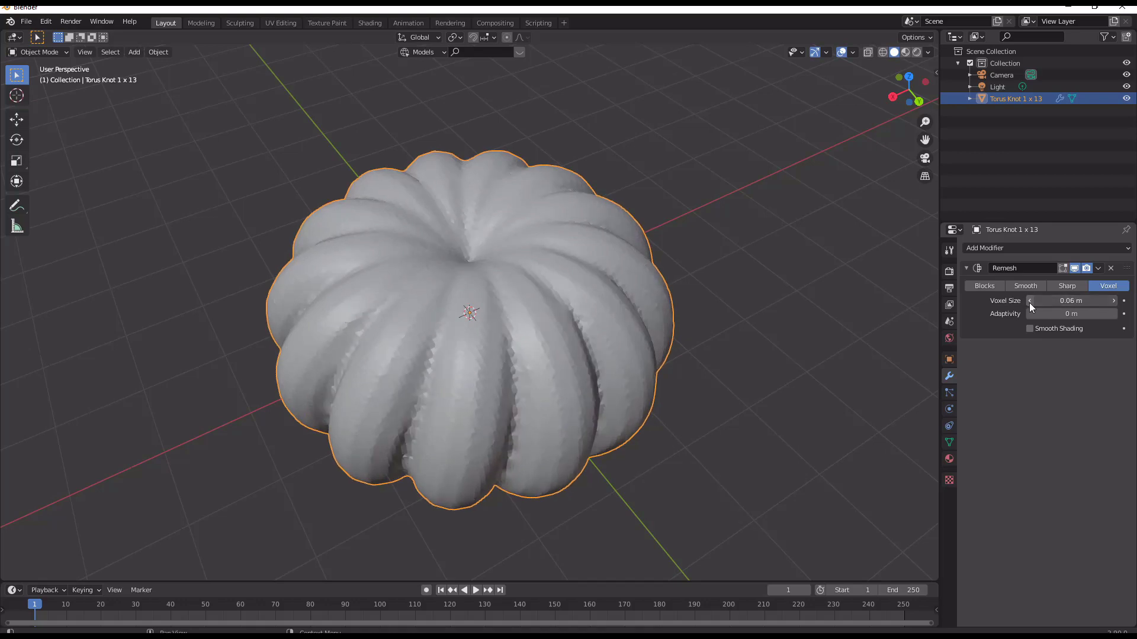
pyautogui.click(1029, 302)
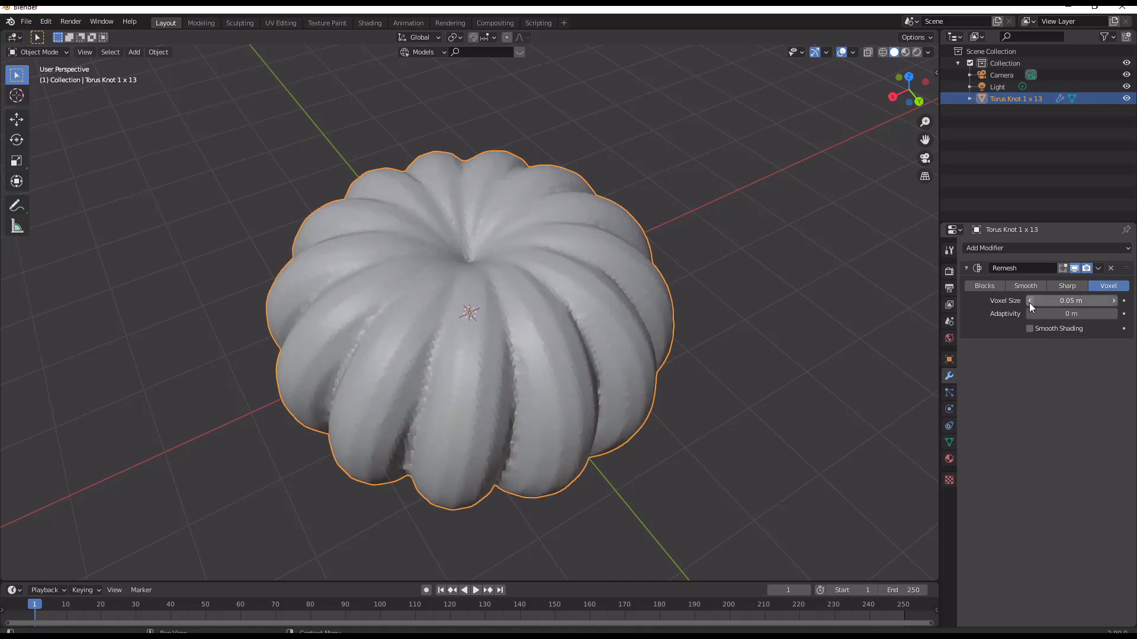
pyautogui.click(1124, 301)
# Apply the Remesh modifier and switch to the Sculpting workspace.
pyautogui.moveTo(533, 299); pyautogui.dragTo(458, 320, button='middle')
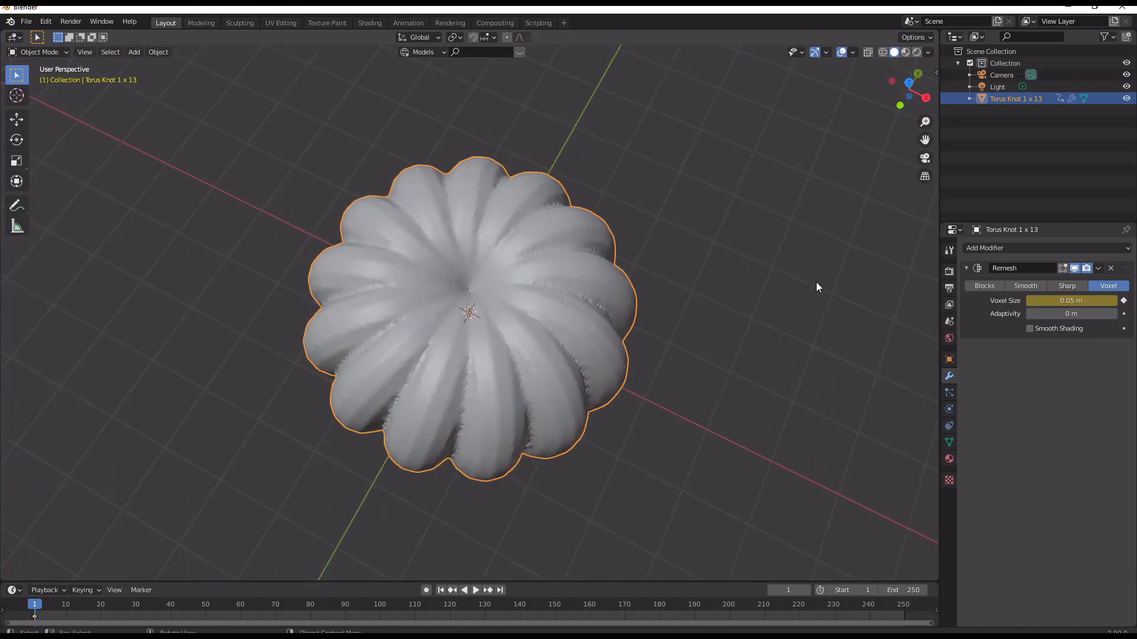
pyautogui.click(1098, 269)
pyautogui.click(1084, 280)
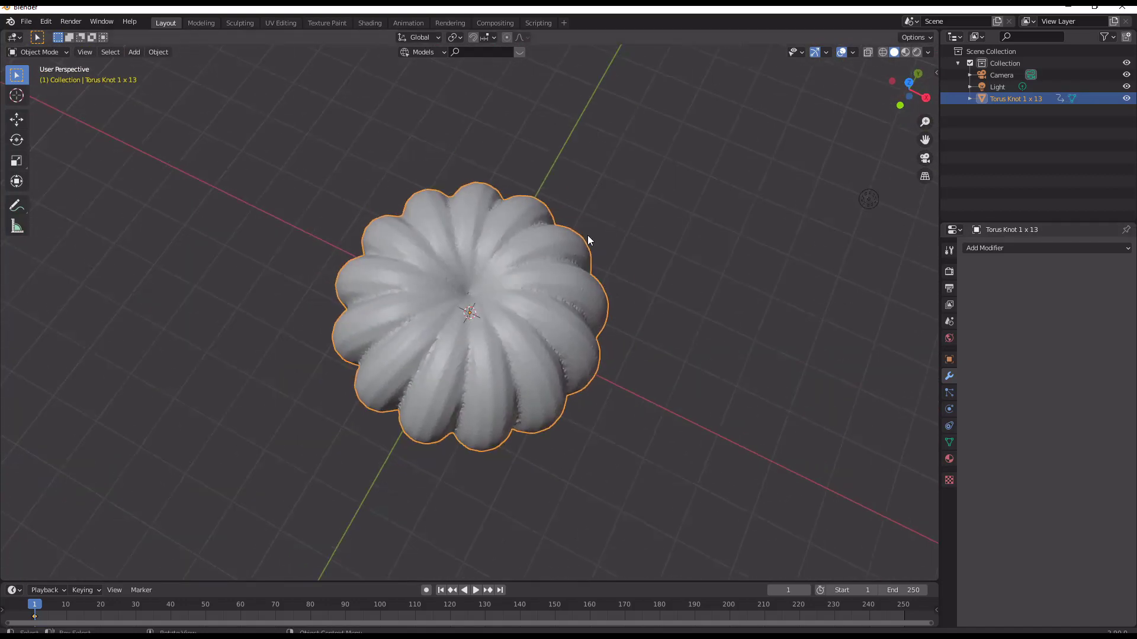
pyautogui.moveTo(588, 240); pyautogui.dragTo(600, 190, button='middle')
pyautogui.click(240, 22)
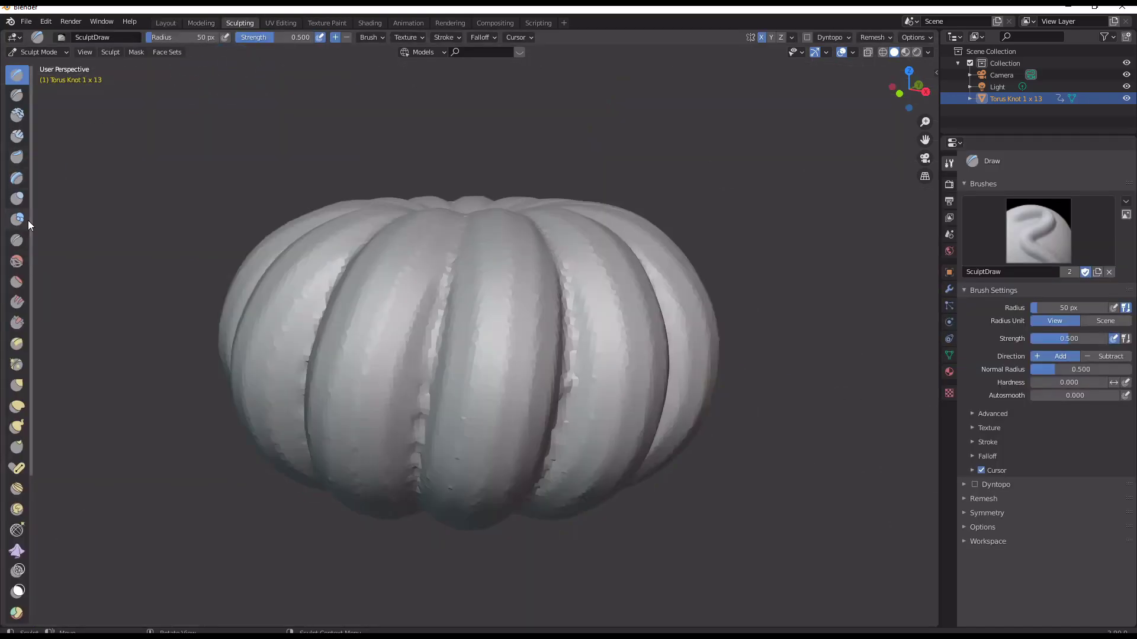
# Fill in the hollow at the pumpkin's top centre with the Fill brush at a 141 px radius.
pyautogui.click(22, 306)
pyautogui.moveTo(203, 241); pyautogui.dragTo(469, 253, button='middle')
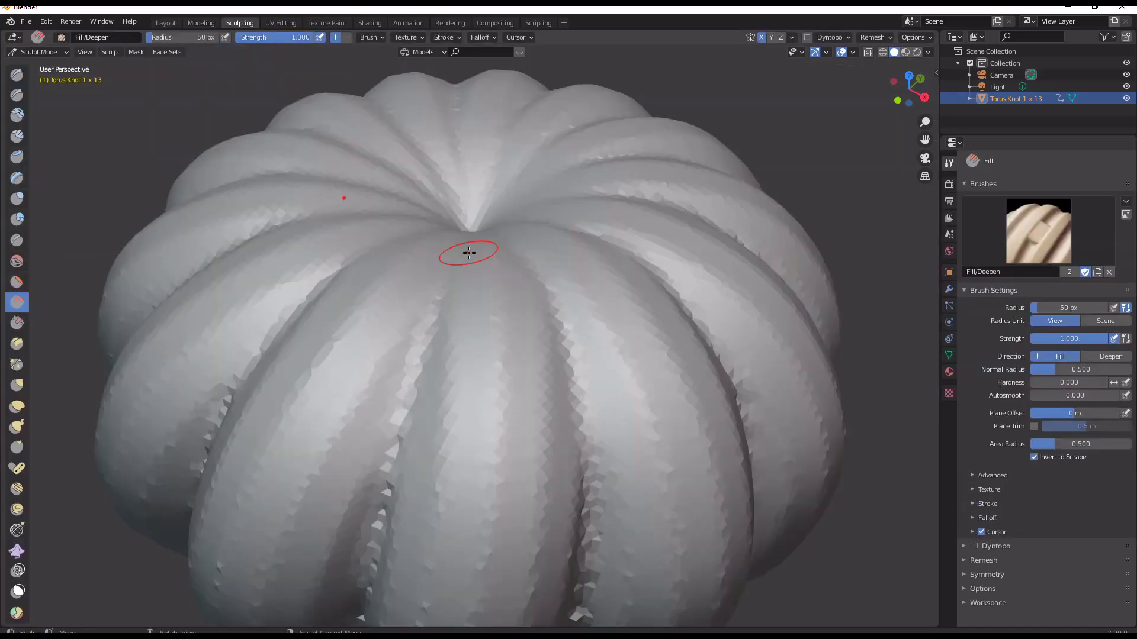
pyautogui.scroll(-5, 467, 237)
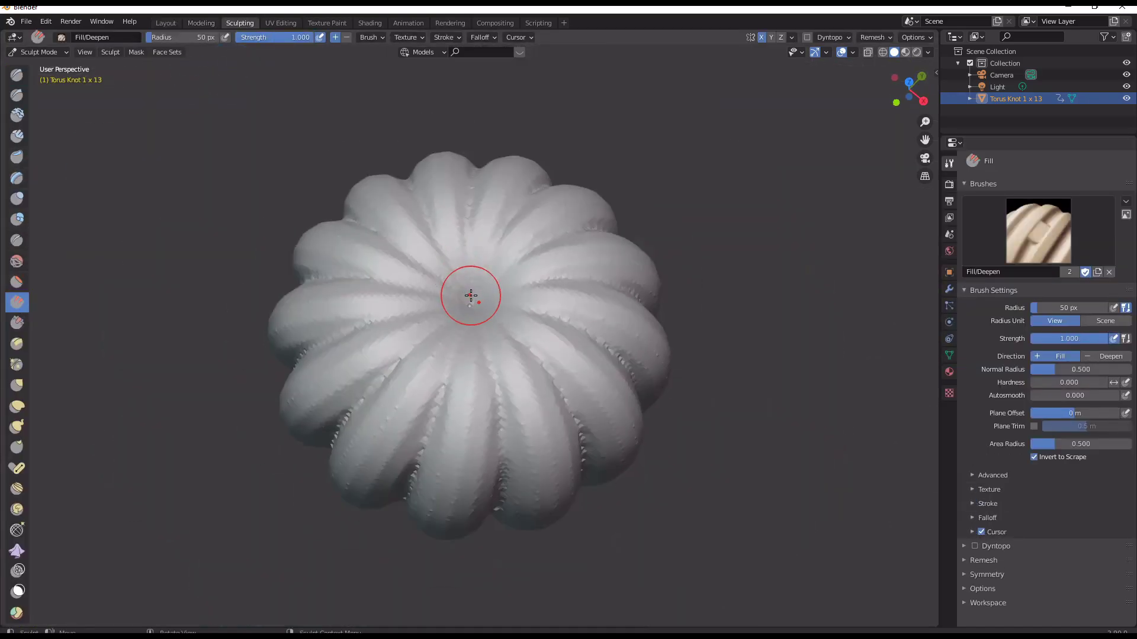
pyautogui.press('f')
pyautogui.click(457, 279)
pyautogui.moveTo(456, 279)
pyautogui.mouseDown()
pyautogui.moveTo(466, 292)
pyautogui.moveTo(445, 304)
pyautogui.moveTo(486, 289)
pyautogui.moveTo(472, 294)
pyautogui.moveTo(482, 299)
pyautogui.moveTo(474, 287)
pyautogui.mouseUp()
# Build up a rounded dome over the pumpkin's top centre with the Draw brush.
pyautogui.click(16, 74)
pyautogui.moveTo(492, 296); pyautogui.dragTo(448, 339, button='middle')
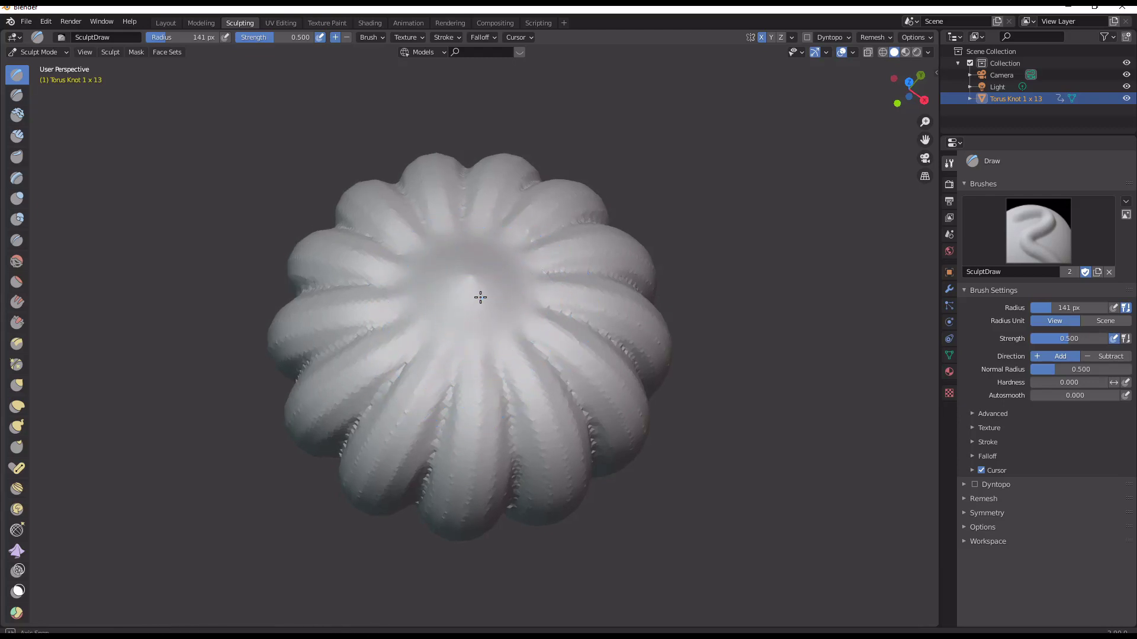
pyautogui.moveTo(481, 297); pyautogui.dragTo(497, 229, button='middle')
pyautogui.press('KP_7')
pyautogui.scroll(3, 486, 307)
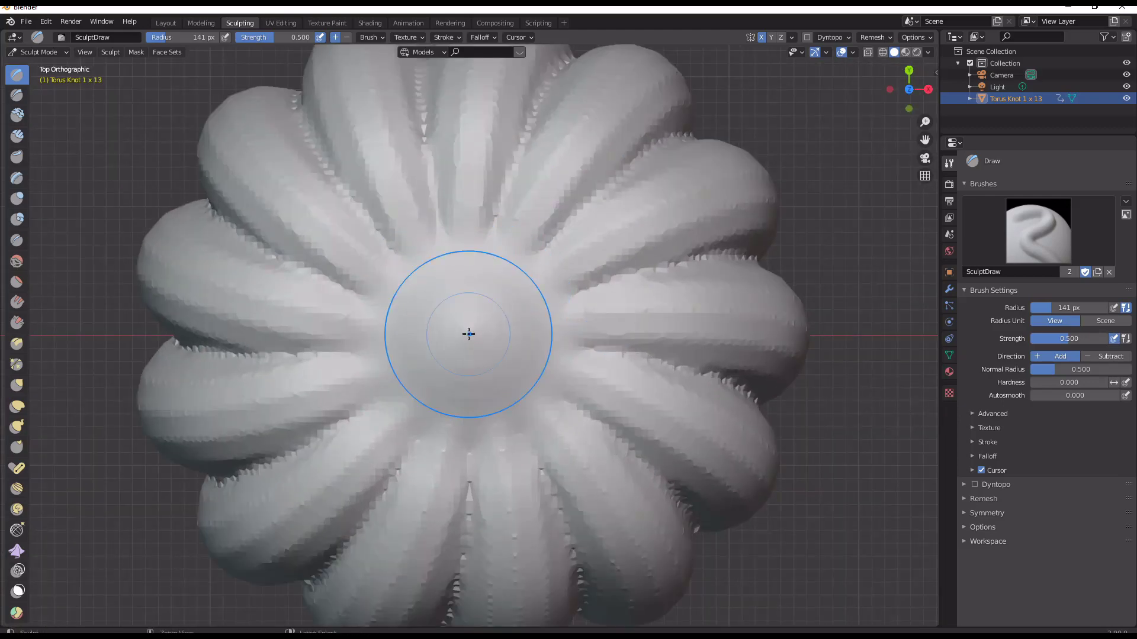
pyautogui.moveTo(500, 350); pyautogui.dragTo(468, 252, button='middle')
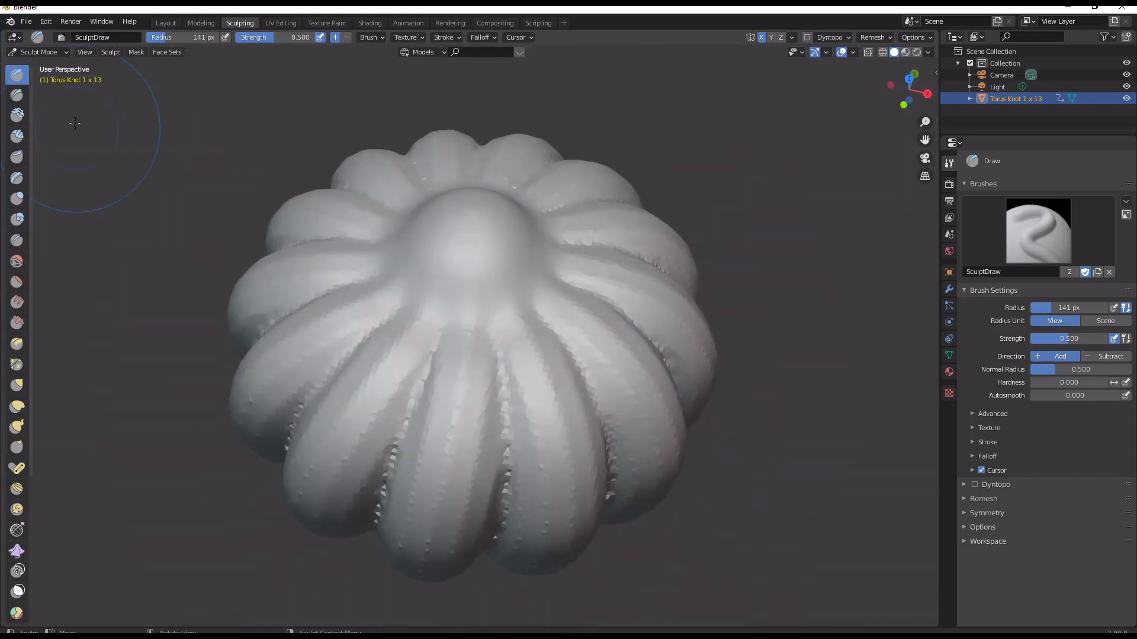
# Build up and even out the top dome and the pumpkin's underside with the Clay brush.
pyautogui.click(17, 115)
pyautogui.moveTo(531, 320); pyautogui.dragTo(456, 242, button='middle')
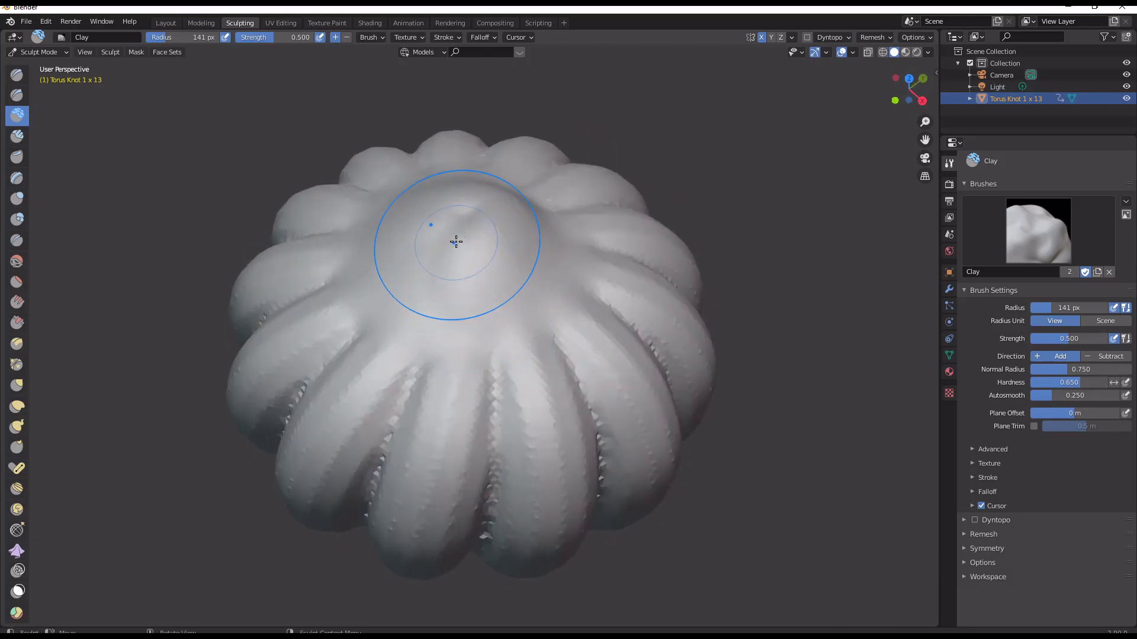
pyautogui.moveTo(356, 426); pyautogui.dragTo(459, 375, button='middle')
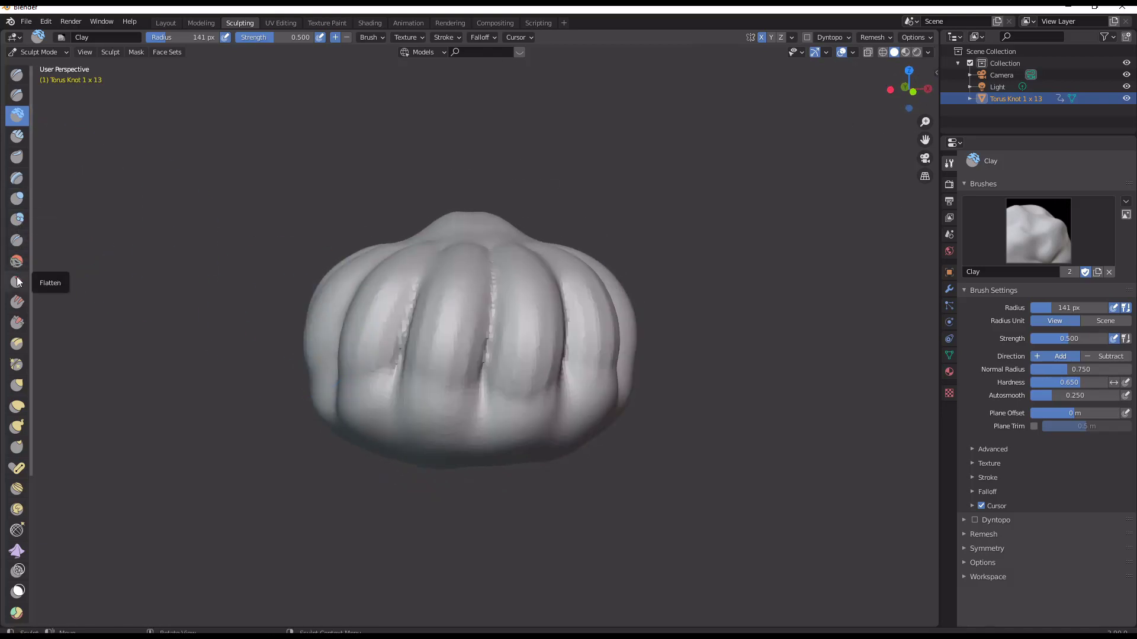
# Fill in the uneven grooves around the pumpkin's lower sides with the Fill brush.
pyautogui.click(16, 302)
pyautogui.press('KP_3')
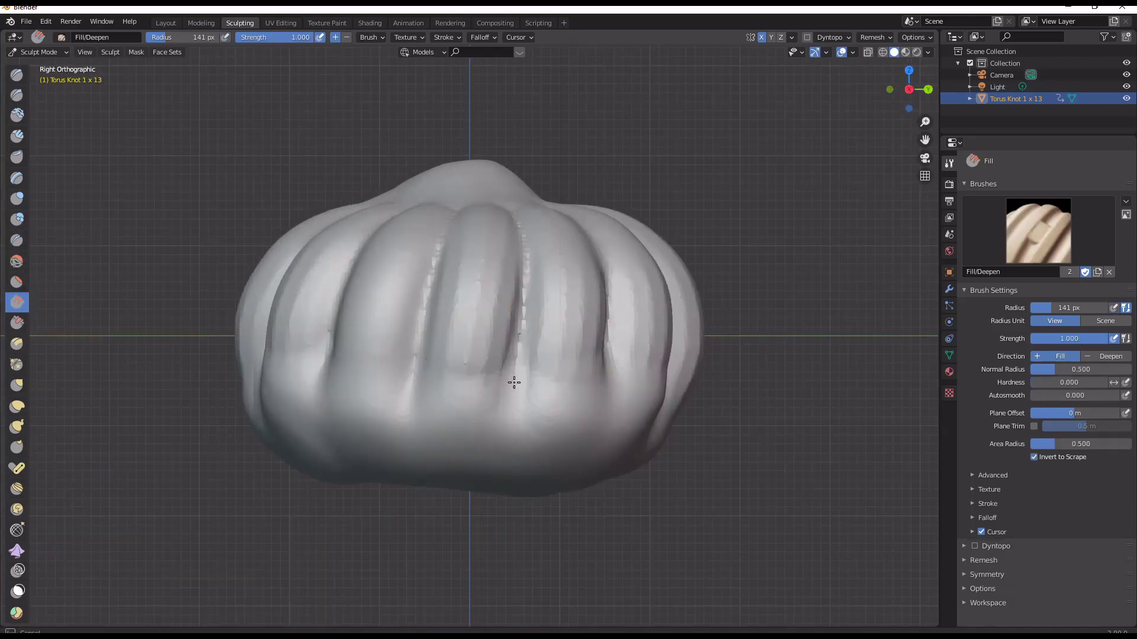
pyautogui.moveTo(514, 383); pyautogui.dragTo(424, 413, button='middle')
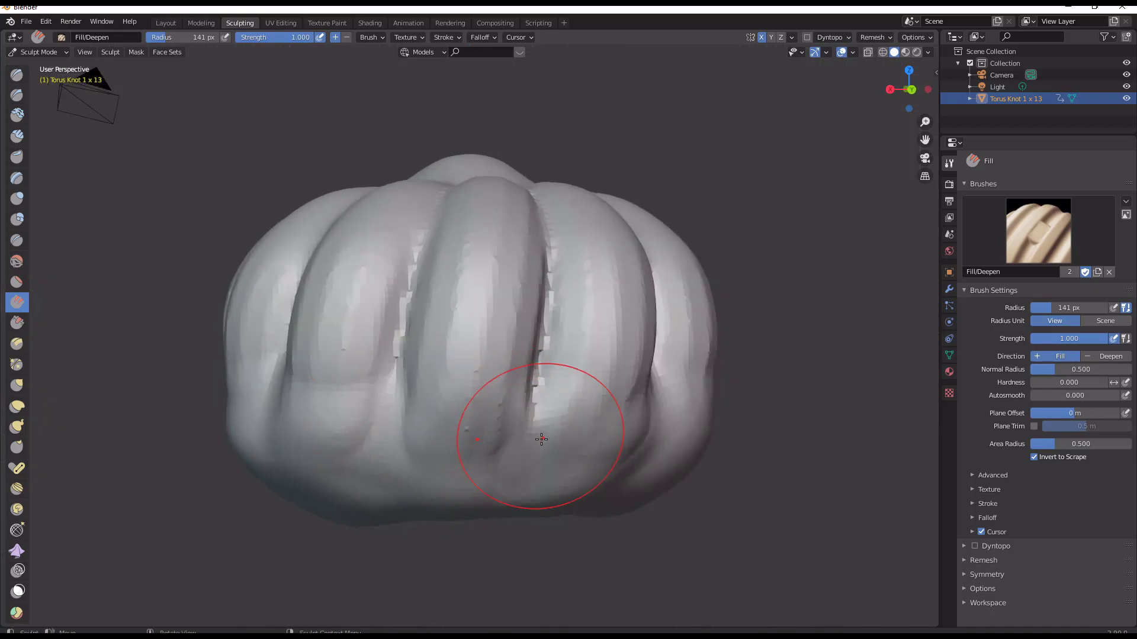
pyautogui.moveTo(557, 454); pyautogui.dragTo(475, 353, button='middle')
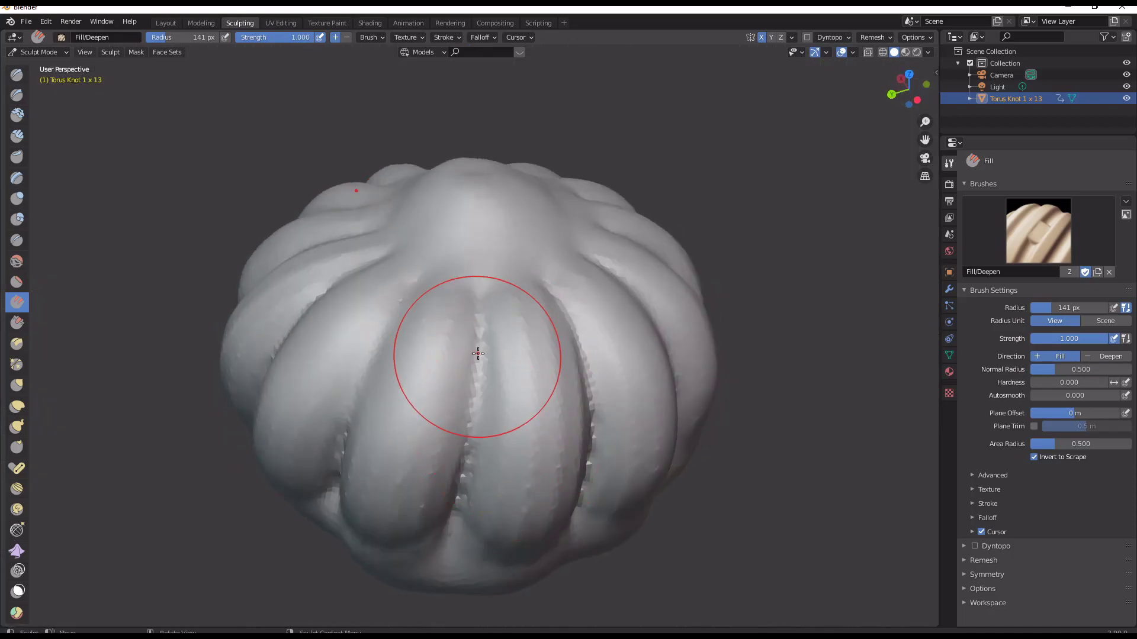
# Pinch the surface where the top dome meets the ribs with the Pinch brush.
pyautogui.click(16, 364)
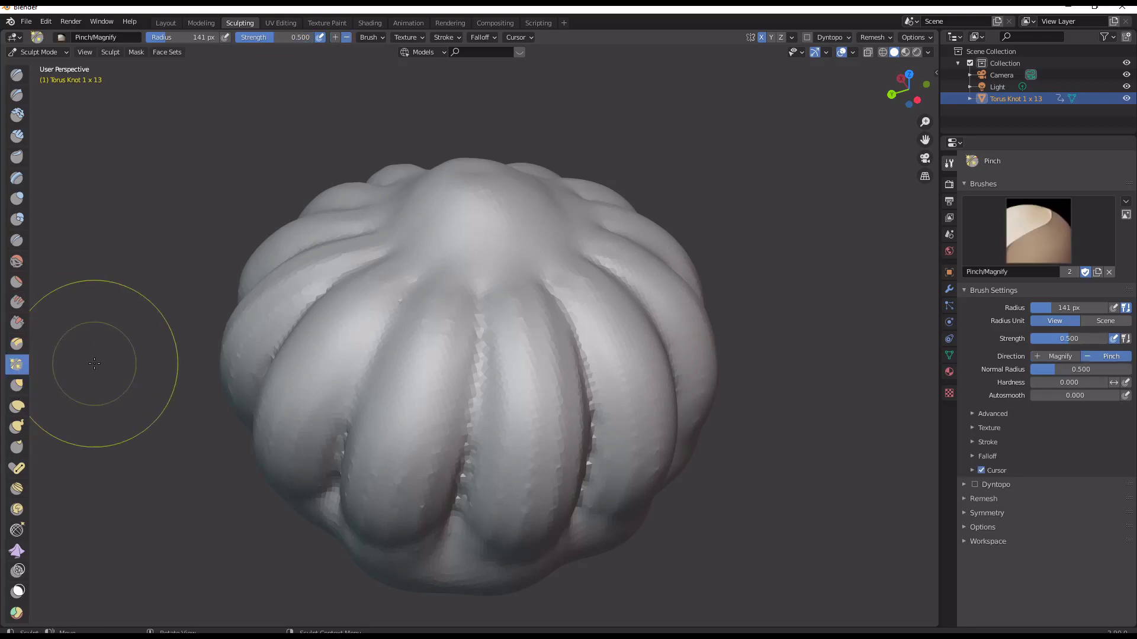
pyautogui.moveTo(497, 274)
pyautogui.mouseDown()
pyautogui.moveTo(437, 270)
pyautogui.moveTo(517, 267)
pyautogui.moveTo(504, 268)
pyautogui.moveTo(482, 323)
pyautogui.mouseUp()
pyautogui.scroll(2, 451, 261)
pyautogui.moveTo(504, 256); pyautogui.dragTo(495, 276, button='middle')
pyautogui.scroll(-1, 497, 278)
pyautogui.moveTo(516, 290); pyautogui.dragTo(509, 322)
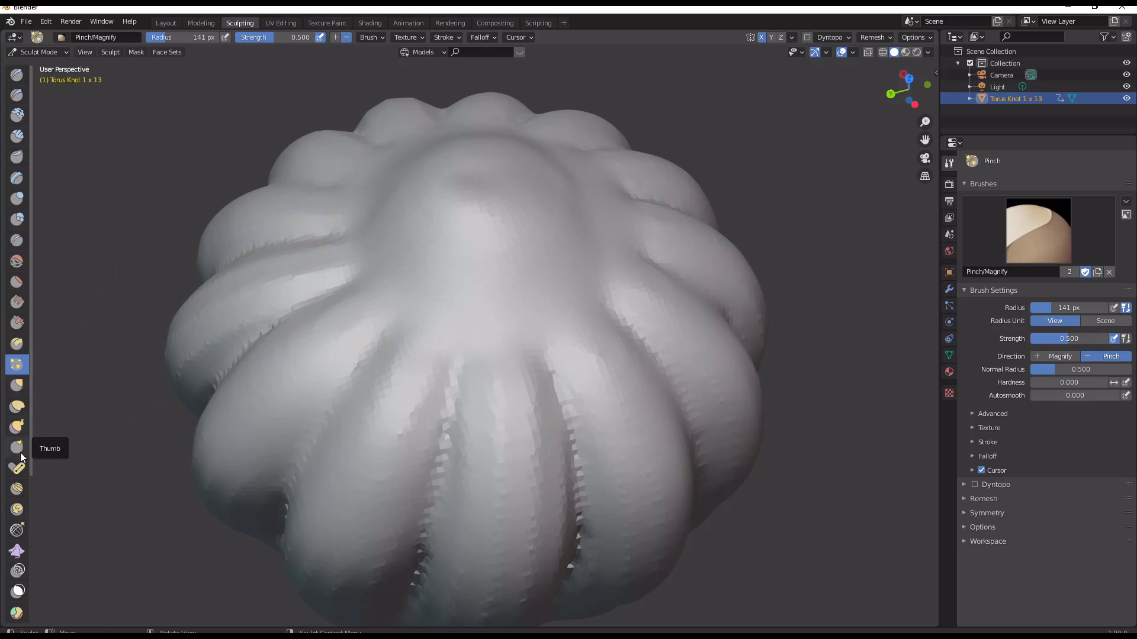
pyautogui.scroll(-5, 20, 441)
pyautogui.scroll(6, 18, 444)
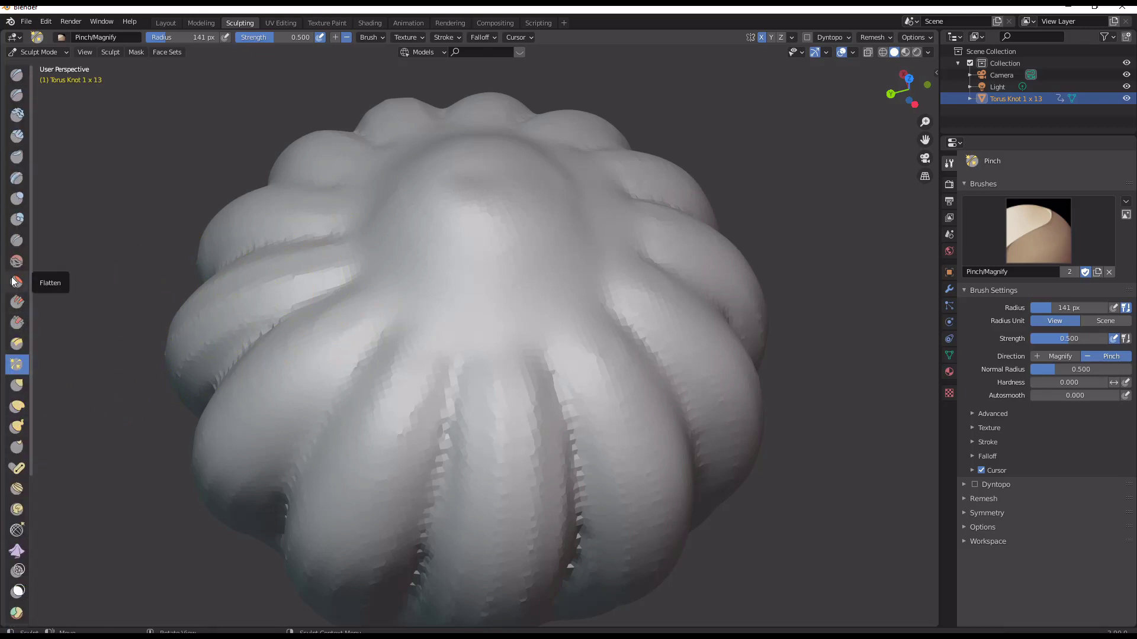
# Carve a crease around the base of the top dome with the Crease brush at strength 0.250.
pyautogui.click(16, 240)
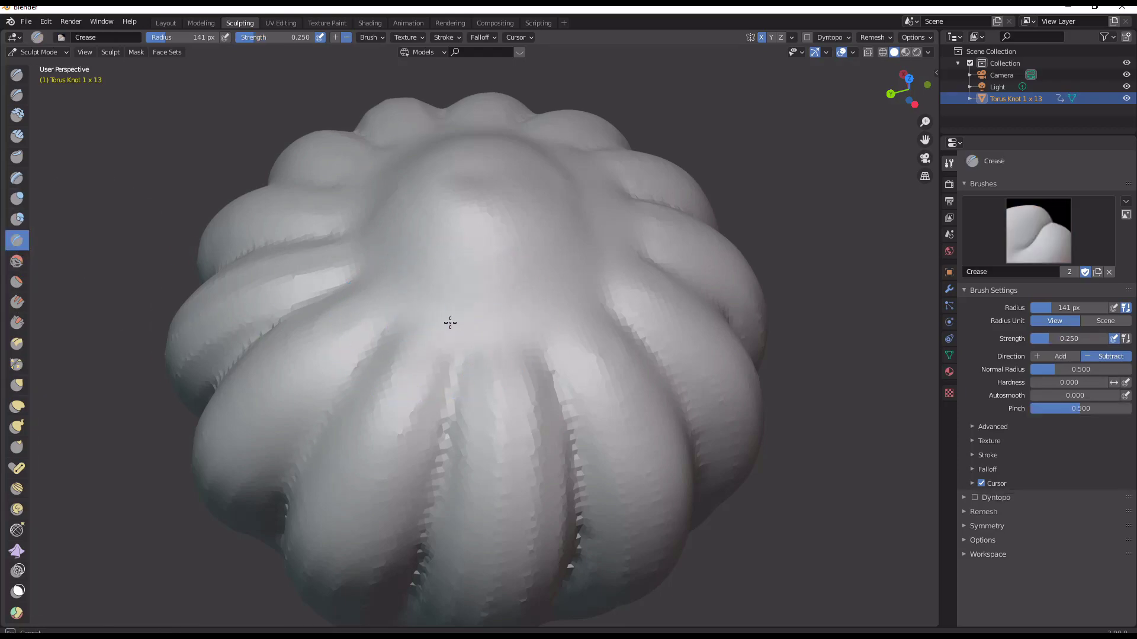
pyautogui.moveTo(444, 324); pyautogui.dragTo(443, 320)
pyautogui.moveTo(536, 309)
pyautogui.keyDown('alt'); pyautogui.mouseDown(button='middle')
pyautogui.moveTo(518, 314)
pyautogui.moveTo(533, 360)
pyautogui.mouseUp(button='middle'); pyautogui.keyUp('alt')
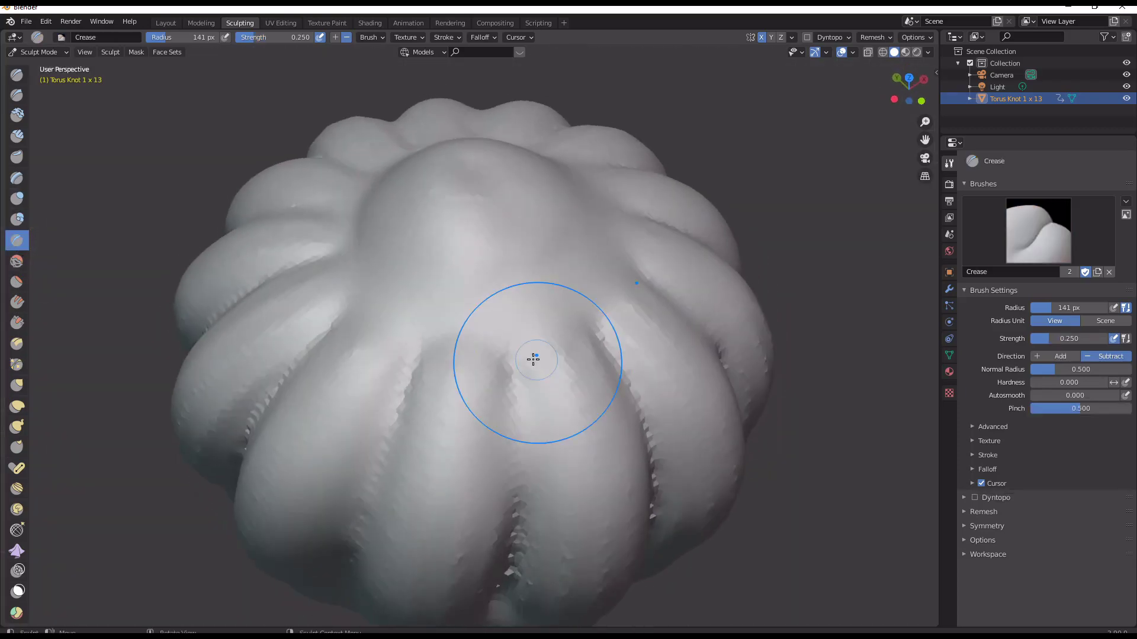
pyautogui.moveTo(367, 277)
pyautogui.mouseDown(button='middle')
pyautogui.moveTo(513, 343)
pyautogui.moveTo(535, 367)
pyautogui.moveTo(363, 324)
pyautogui.moveTo(465, 336)
pyautogui.mouseUp(button='middle')
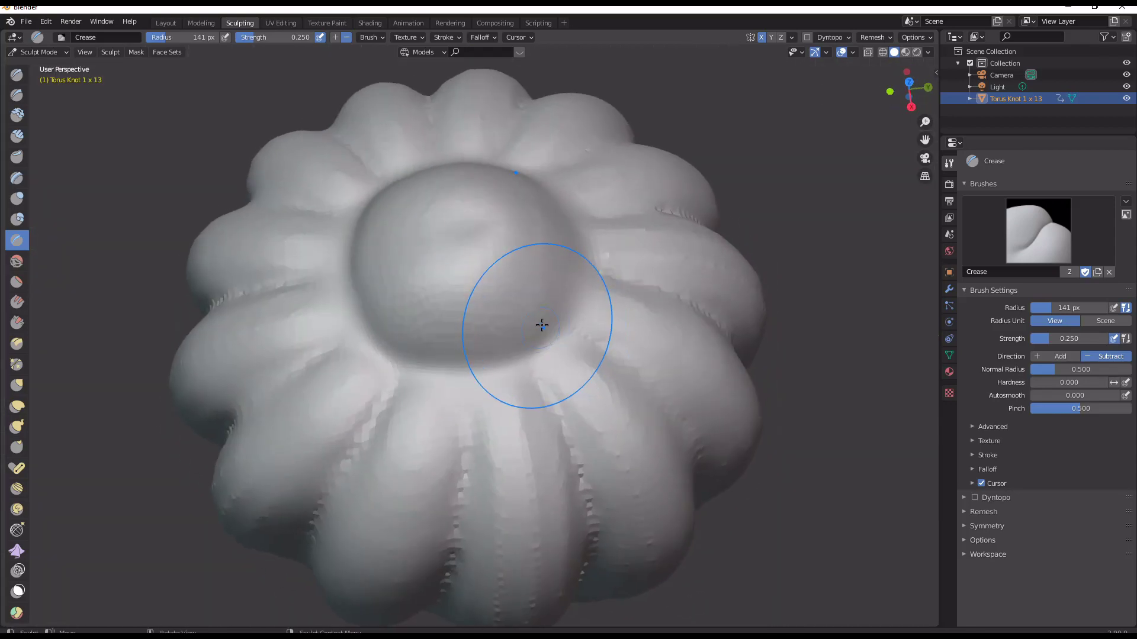
pyautogui.moveTo(539, 317)
pyautogui.mouseDown(button='middle')
pyautogui.moveTo(539, 274)
pyautogui.moveTo(533, 319)
pyautogui.mouseUp(button='middle')
pyautogui.moveTo(472, 214)
pyautogui.mouseDown(button='middle')
pyautogui.moveTo(540, 265)
pyautogui.moveTo(511, 286)
pyautogui.mouseUp(button='middle')
pyautogui.moveTo(383, 264); pyautogui.dragTo(491, 298, button='middle')
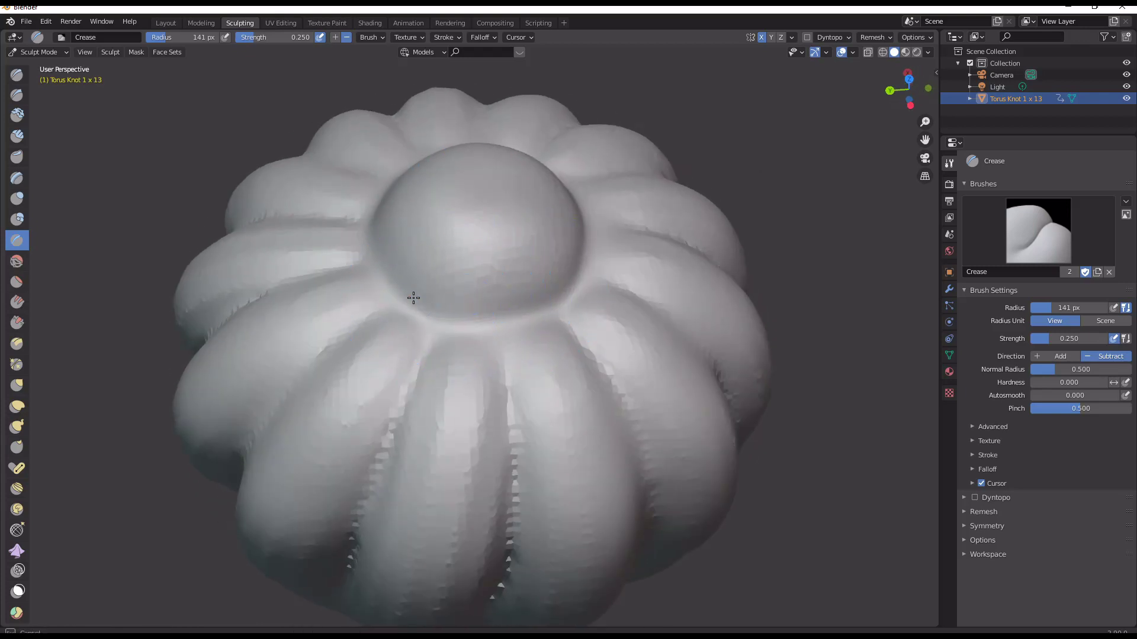
# Deepen the grooves between the ribs around the pumpkin's sides with the Crease brush.
pyautogui.scroll(-5, 497, 335)
pyautogui.moveTo(678, 298); pyautogui.dragTo(449, 348, button='middle')
pyautogui.moveTo(521, 347); pyautogui.dragTo(408, 351, button='middle')
pyautogui.moveTo(551, 353)
pyautogui.mouseDown(button='middle')
pyautogui.moveTo(490, 328)
pyautogui.moveTo(419, 343)
pyautogui.moveTo(419, 330)
pyautogui.moveTo(482, 375)
pyautogui.moveTo(465, 425)
pyautogui.moveTo(457, 416)
pyautogui.moveTo(503, 407)
pyautogui.moveTo(454, 362)
pyautogui.moveTo(521, 401)
pyautogui.moveTo(525, 335)
pyautogui.moveTo(497, 399)
pyautogui.moveTo(571, 445)
pyautogui.moveTo(497, 479)
pyautogui.mouseUp(button='middle')
pyautogui.scroll(3, 457, 417)
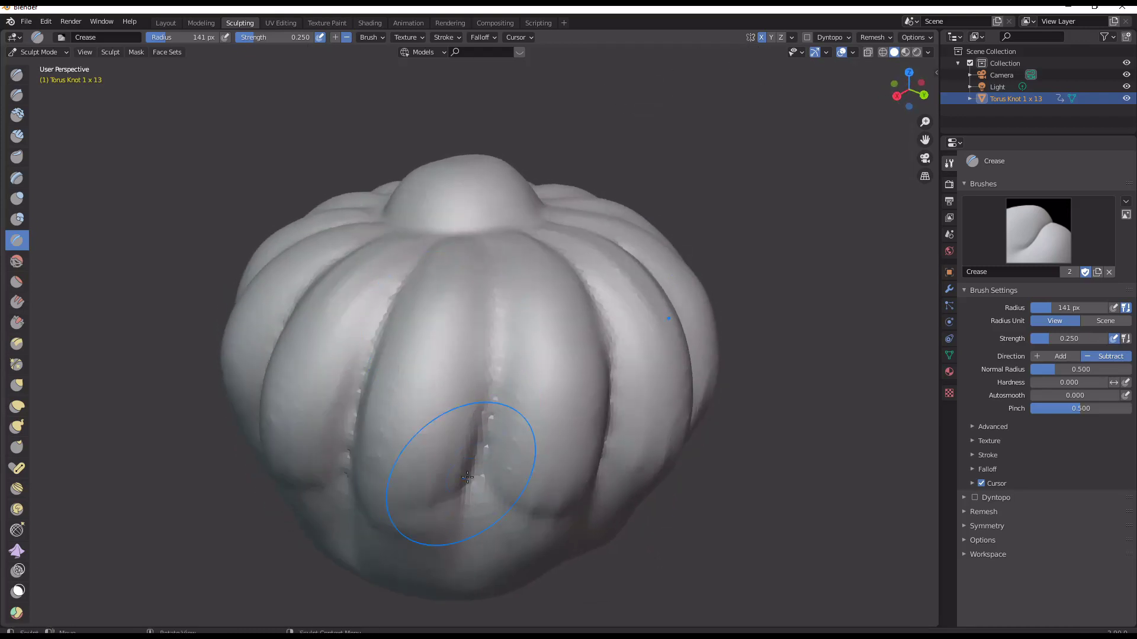
pyautogui.scroll(-2, 517, 350)
pyautogui.moveTo(517, 349)
pyautogui.mouseDown(button='middle')
pyautogui.moveTo(533, 363)
pyautogui.moveTo(493, 459)
pyautogui.moveTo(470, 469)
pyautogui.moveTo(598, 456)
pyautogui.moveTo(665, 430)
pyautogui.moveTo(448, 427)
pyautogui.mouseUp(button='middle')
pyautogui.scroll(-2, 470, 469)
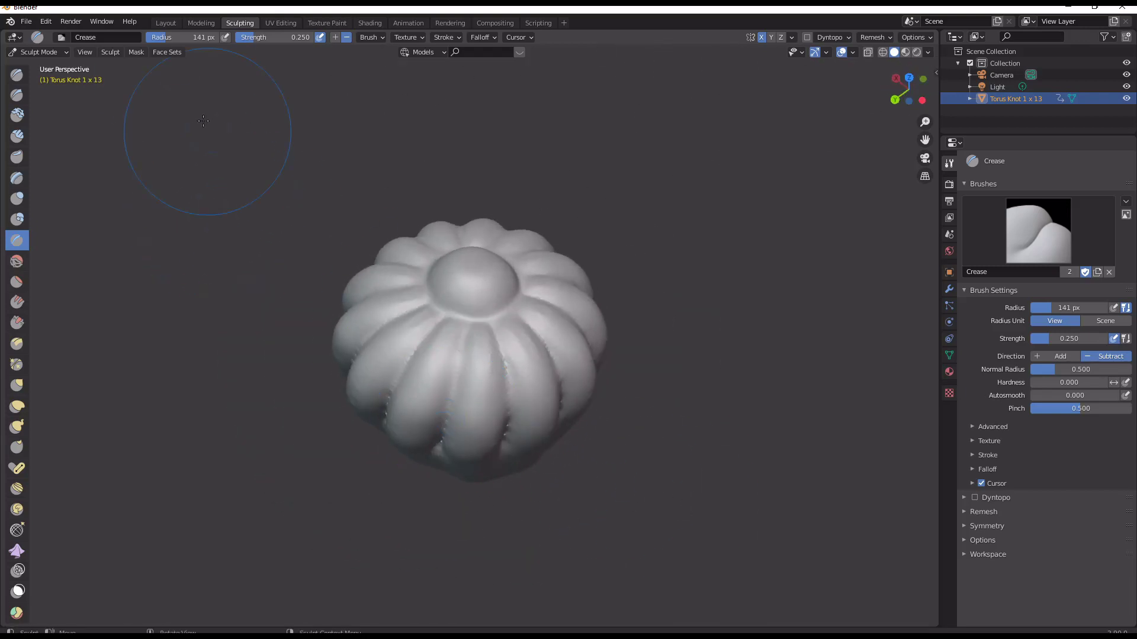
# In the Layout workspace, add a voxel Remesh modifier to the sculpted pumpkin and apply it.
pyautogui.click(167, 22)
pyautogui.scroll(-1, 569, 335)
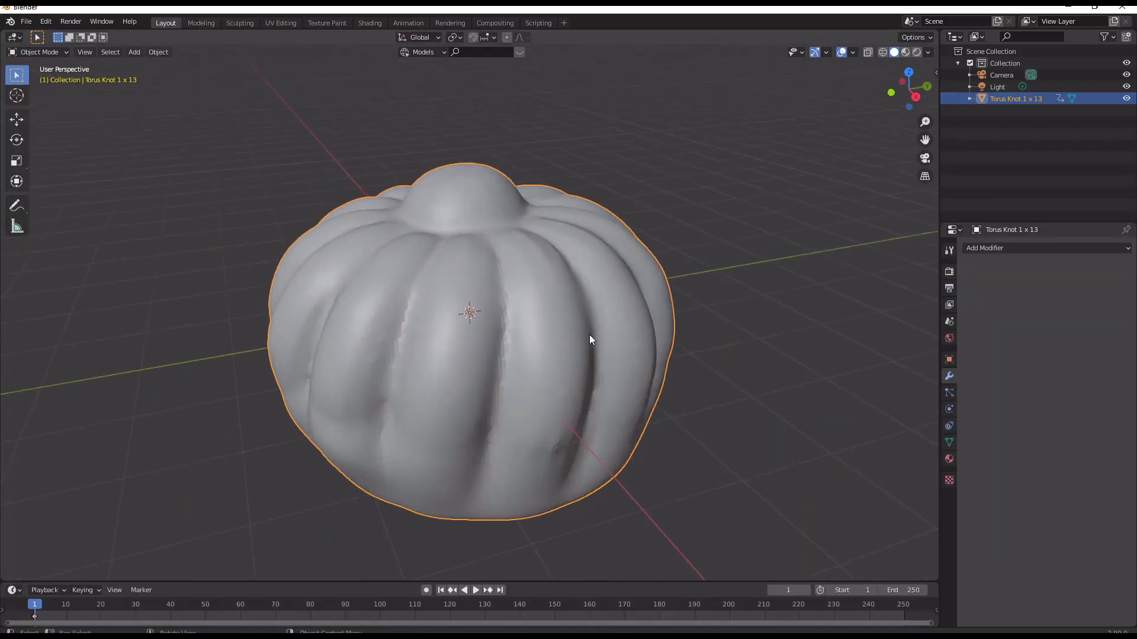
pyautogui.click(1001, 248)
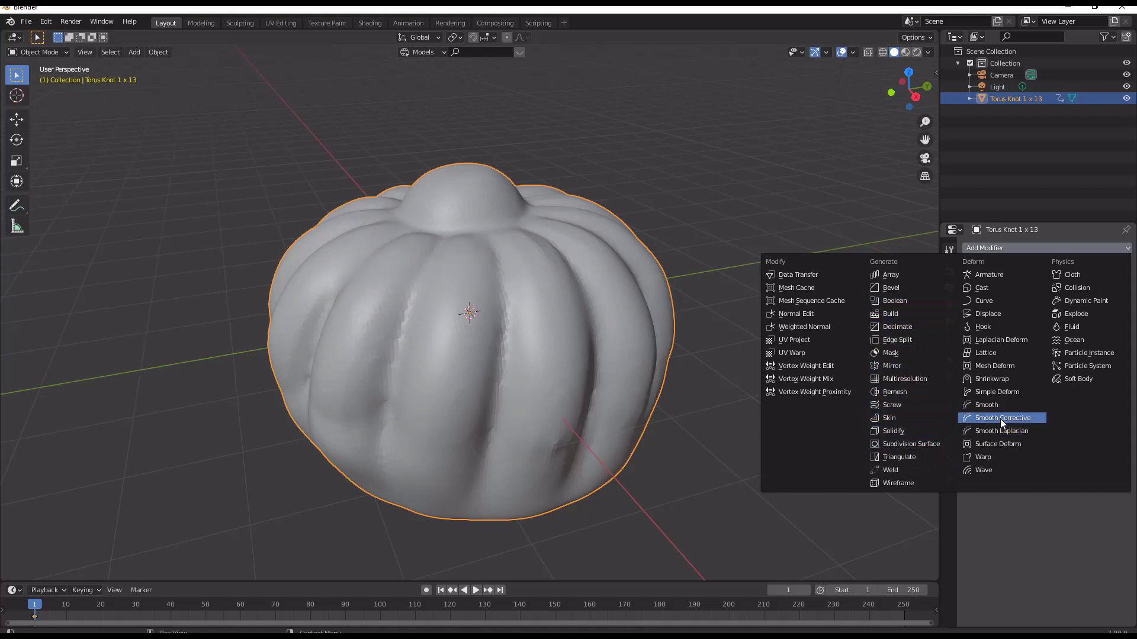
pyautogui.click(915, 392)
pyautogui.moveTo(815, 388); pyautogui.dragTo(784, 429, button='middle')
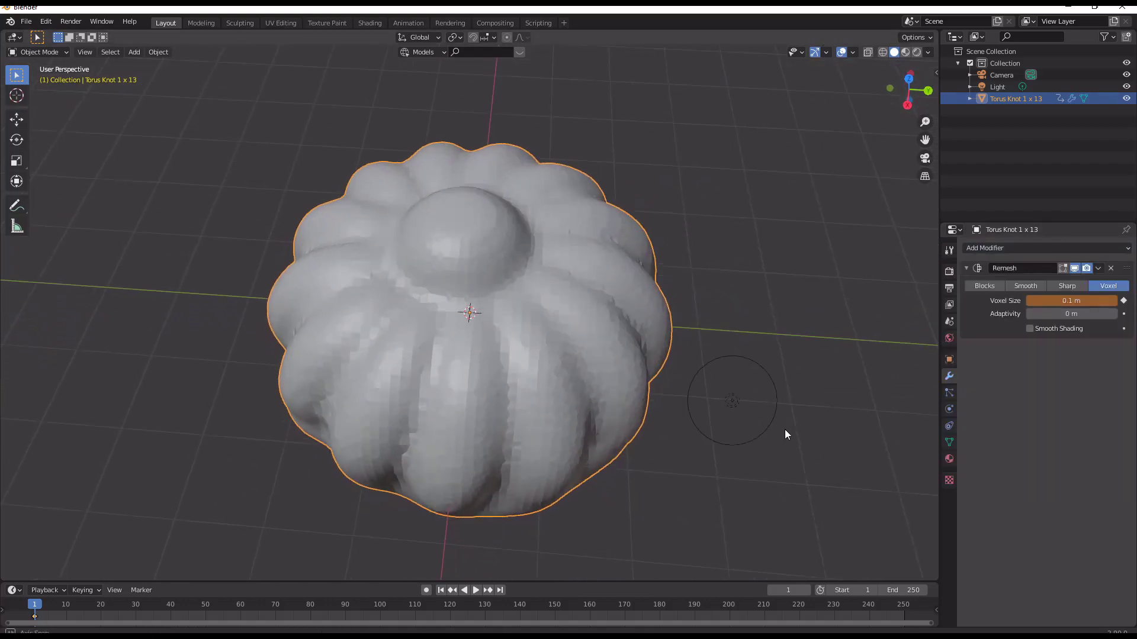
pyautogui.click(1102, 267)
pyautogui.click(1046, 287)
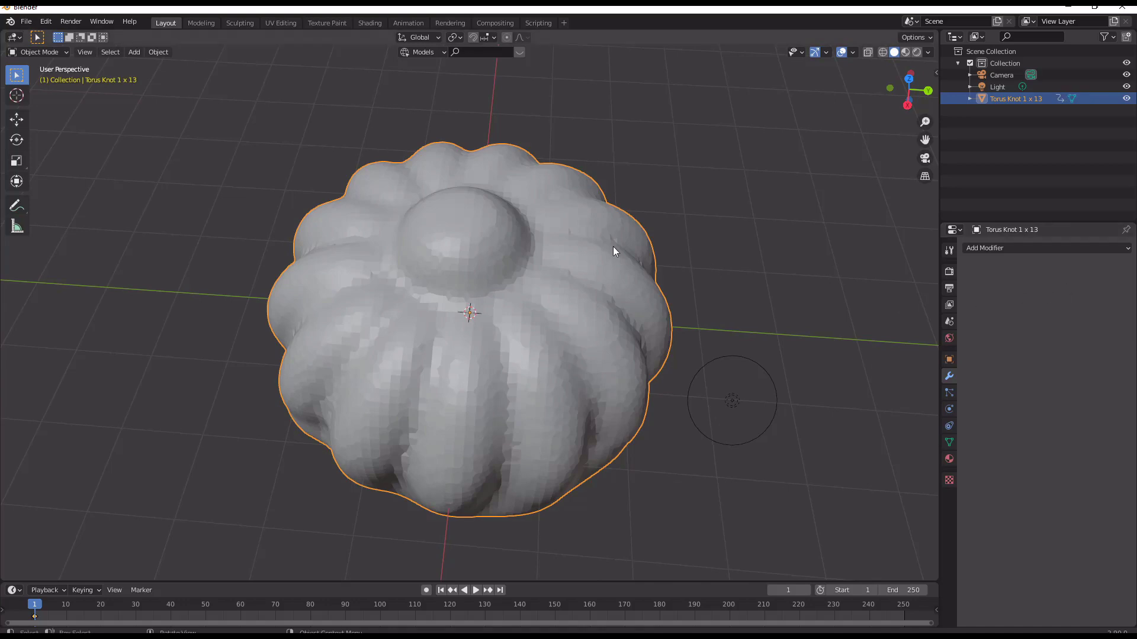
# Check the remeshed topology in Edit Mode and shade the pumpkin smooth in Object Mode.
pyautogui.press('Tab')
pyautogui.moveTo(613, 246); pyautogui.dragTo(620, 223, button='middle')
pyautogui.press('Tab')
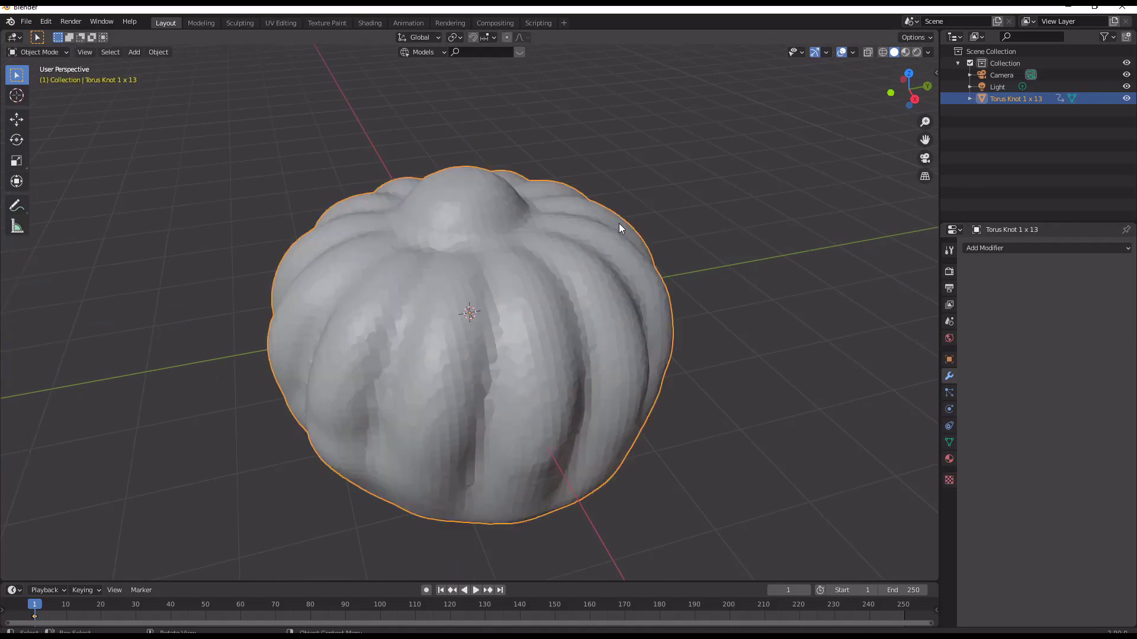
pyautogui.rightClick(574, 247)
pyautogui.click(574, 248)
# Unwrap the whole pumpkin mesh with Smart UV Project at an angle limit of 66 and an island margin of 0.
pyautogui.press('Tab')
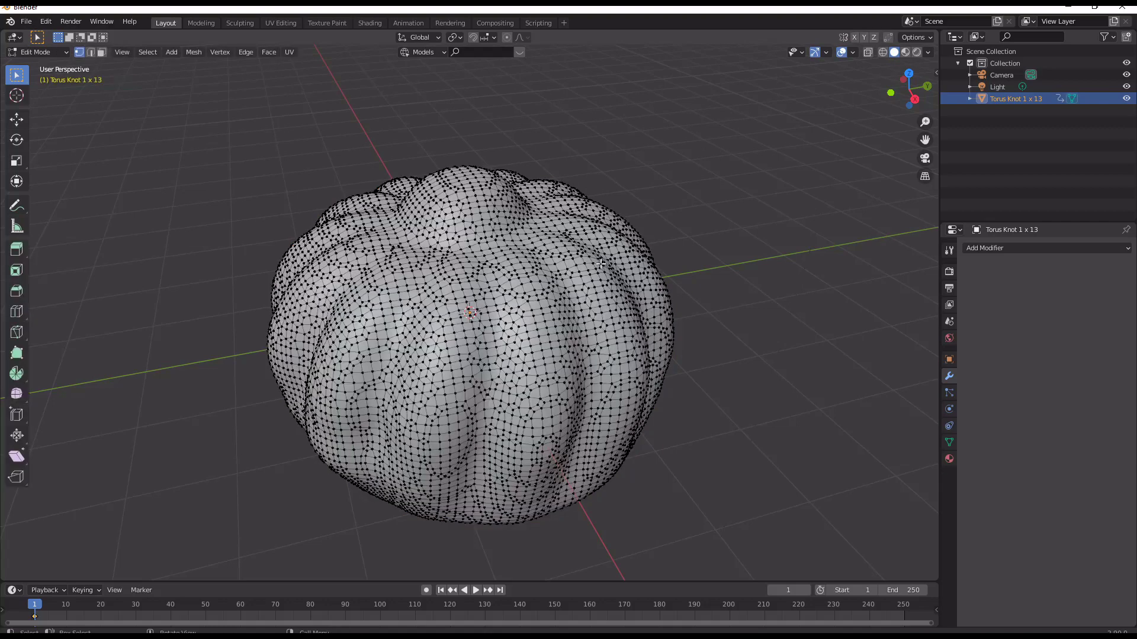
pyautogui.press('a')
pyautogui.press('u')
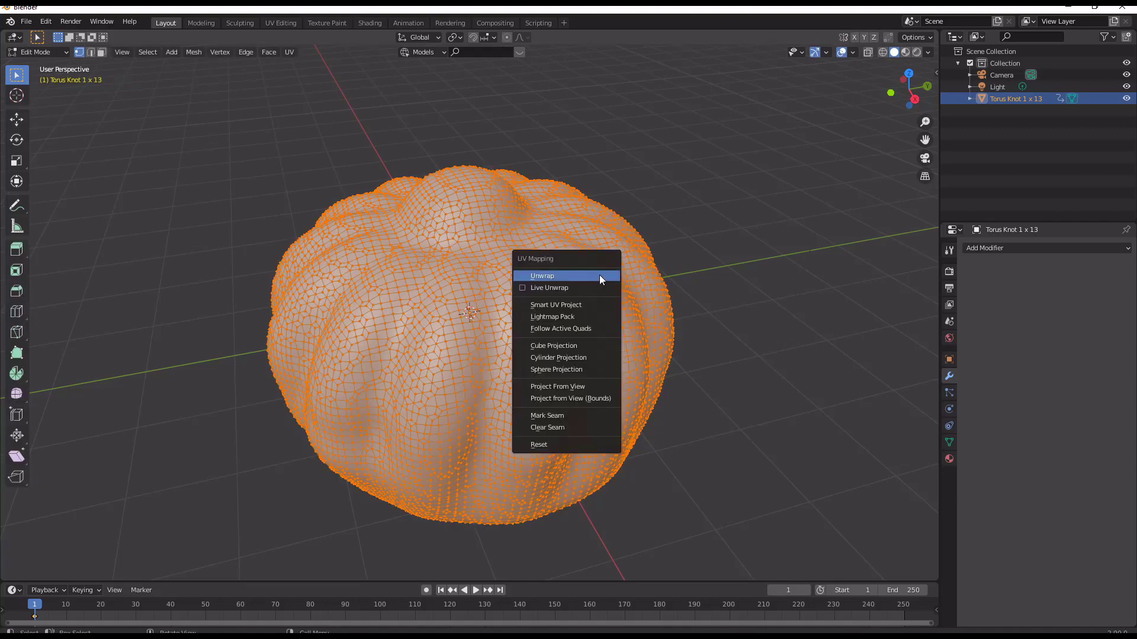
pyautogui.click(589, 307)
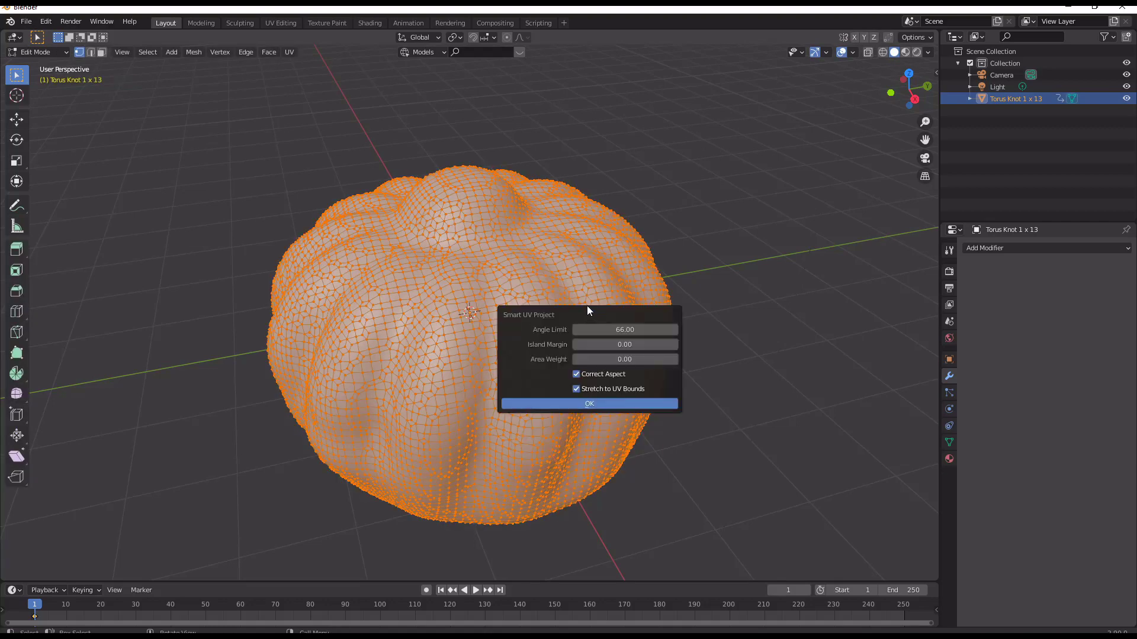
pyautogui.click(595, 405)
pyautogui.scroll(-1, 533, 284)
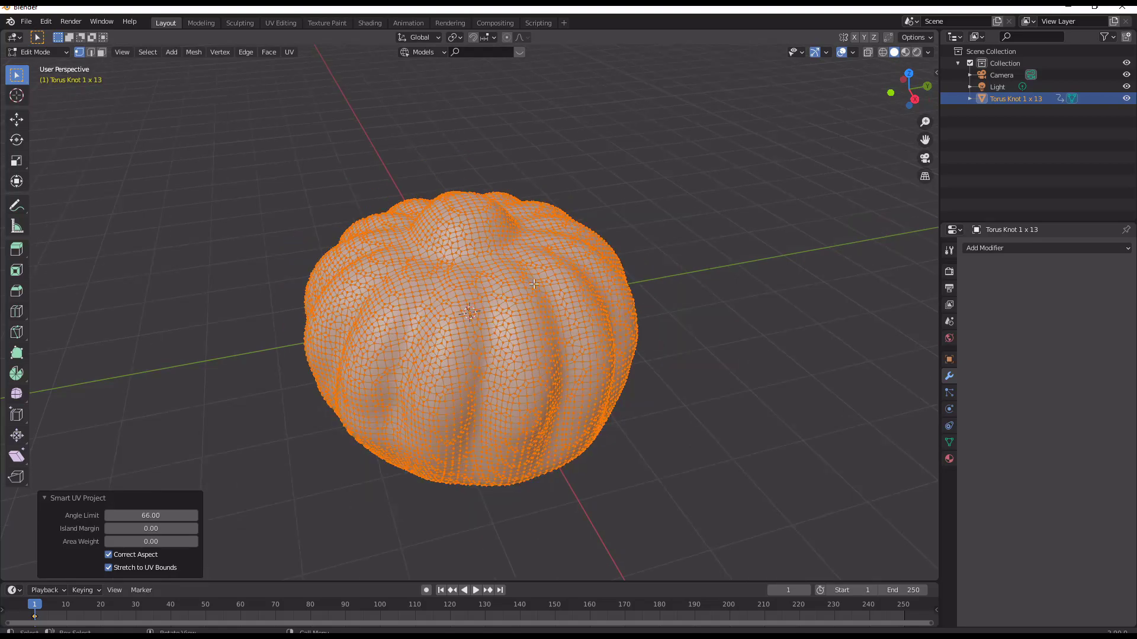
# Examine the pumpkin's UV layout in the UV Editing workspace and return to Object Mode.
pyautogui.click(280, 23)
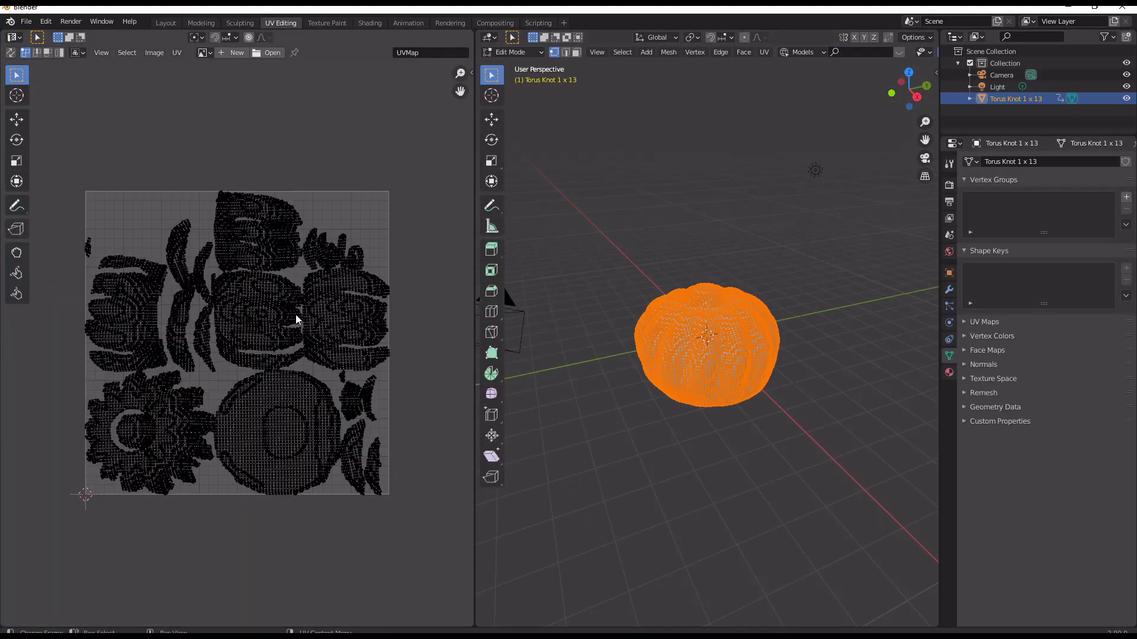
pyautogui.scroll(4, 307, 317)
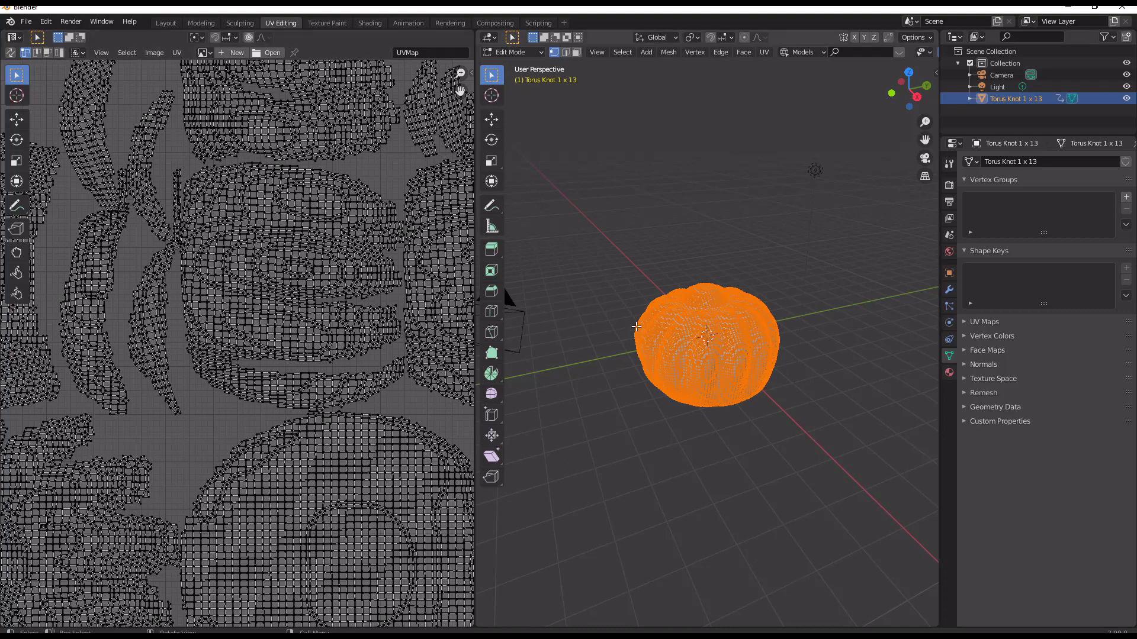
pyautogui.press('Tab')
pyautogui.moveTo(676, 336); pyautogui.dragTo(660, 357, button='middle')
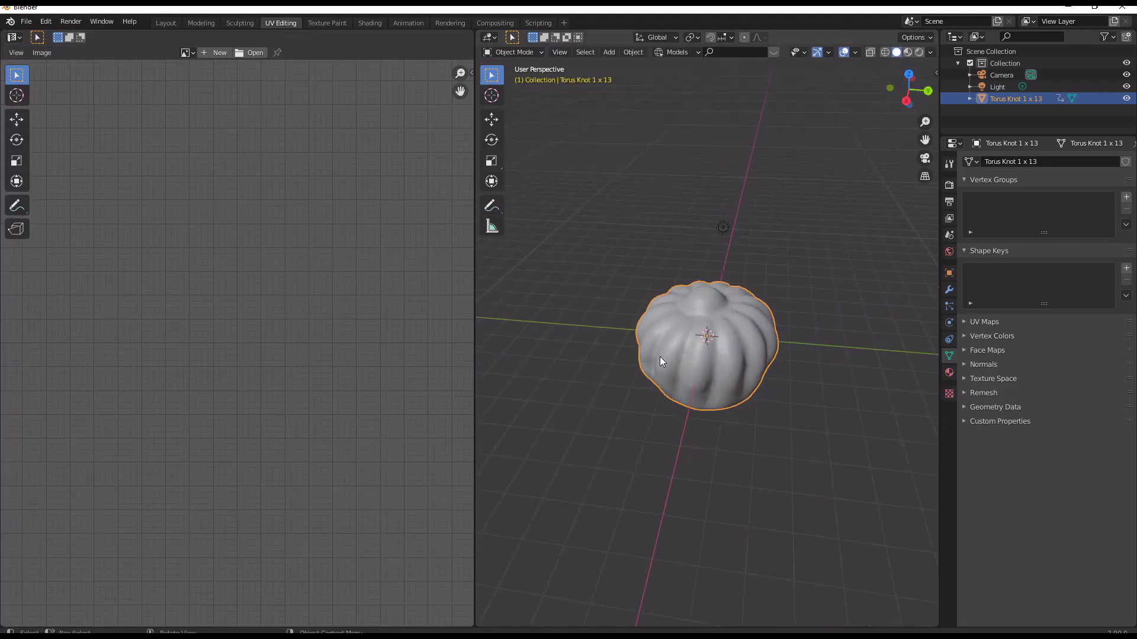
# Switch to Substance Painter and import bread.sbsar as a base material into the shelf named 'shelf'.
pyautogui.click(32, 23)
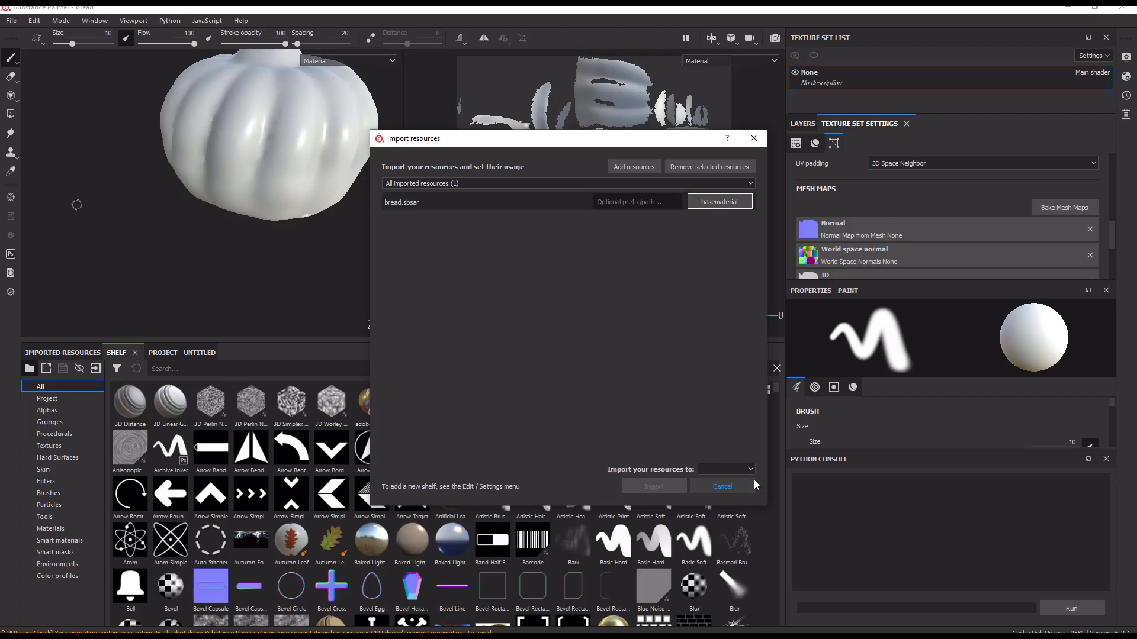
pyautogui.click(750, 470)
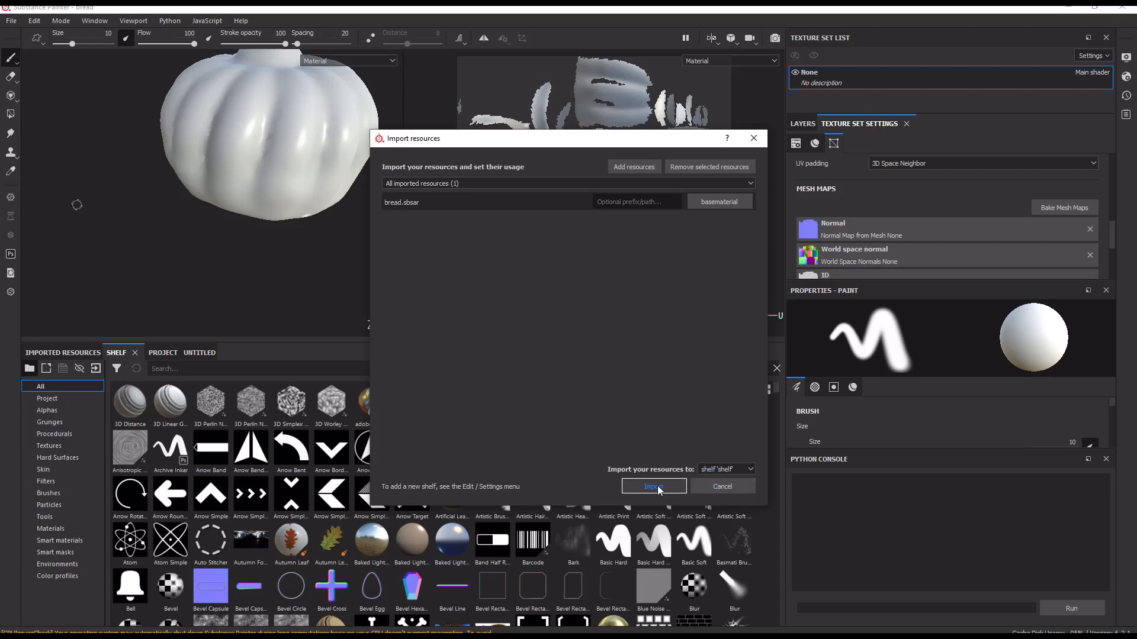
pyautogui.click(654, 486)
# Show the layer stack and enlarge the 3D view by shrinking the shelf and the 2D view.
pyautogui.moveTo(170, 403); pyautogui.dragTo(612, 308)
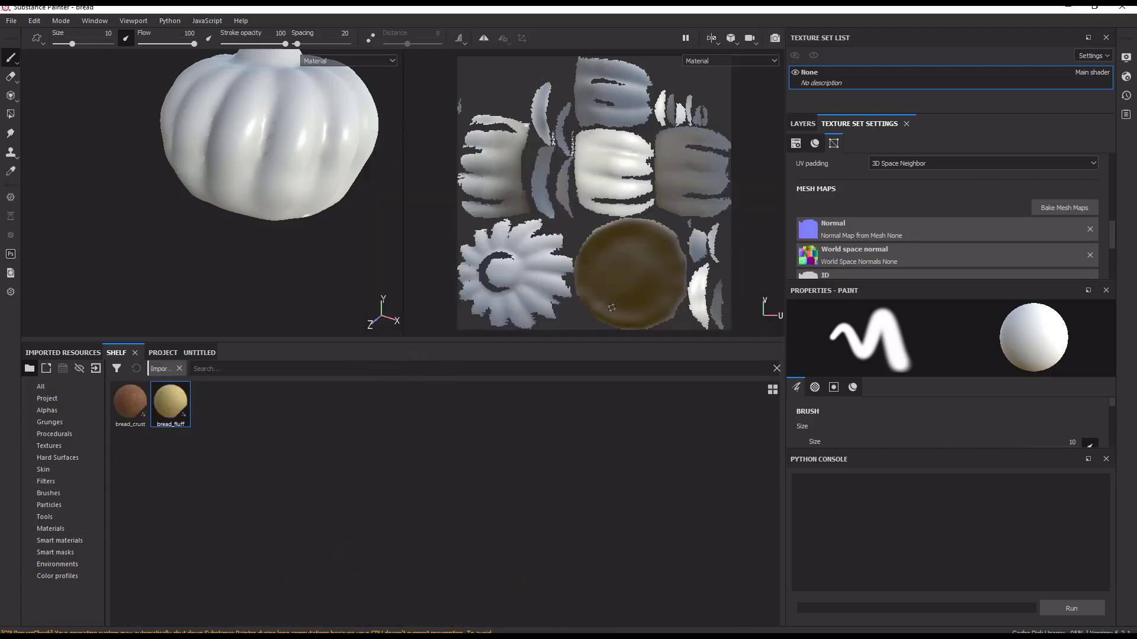
pyautogui.click(802, 124)
pyautogui.scroll(2, 267, 168)
pyautogui.scroll(-3, 331, 237)
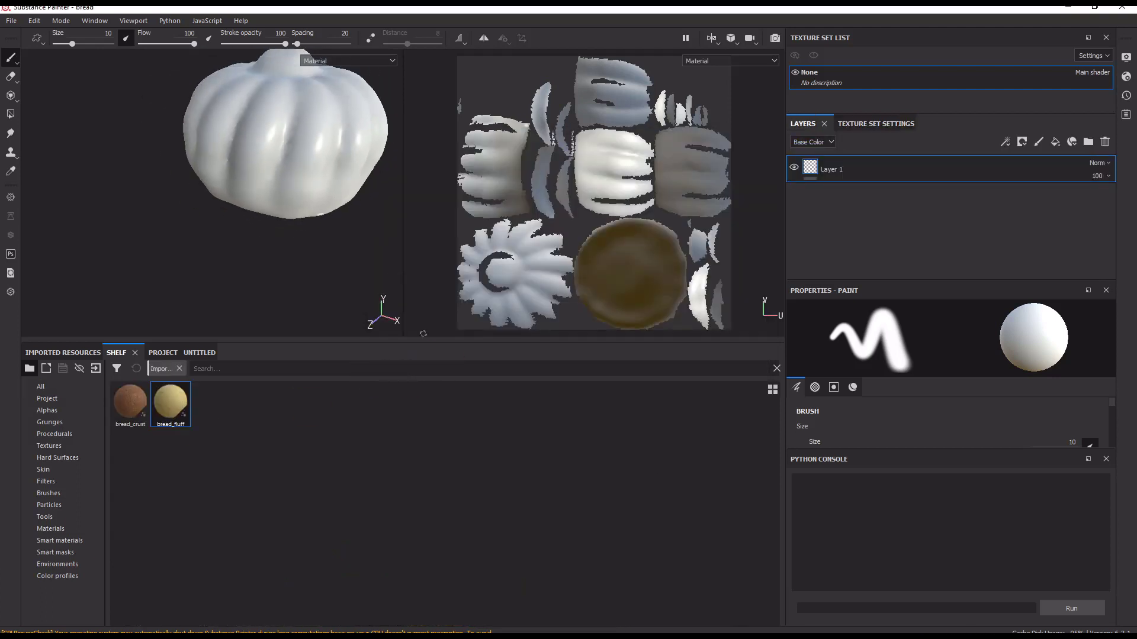
pyautogui.moveTo(424, 350); pyautogui.dragTo(439, 502)
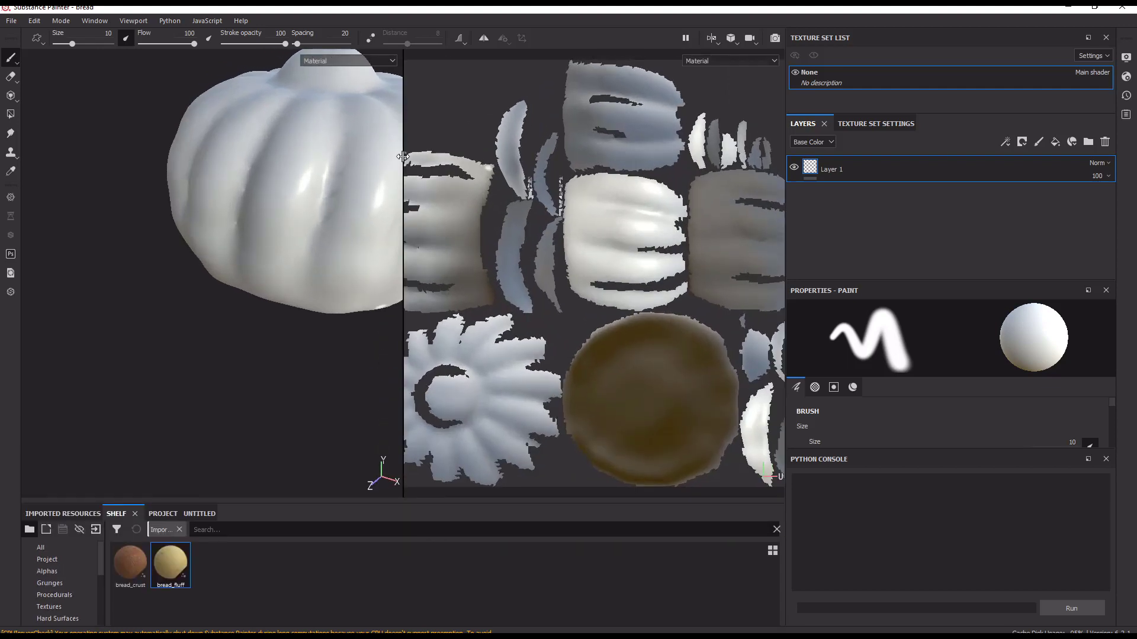
pyautogui.moveTo(402, 155); pyautogui.dragTo(574, 155)
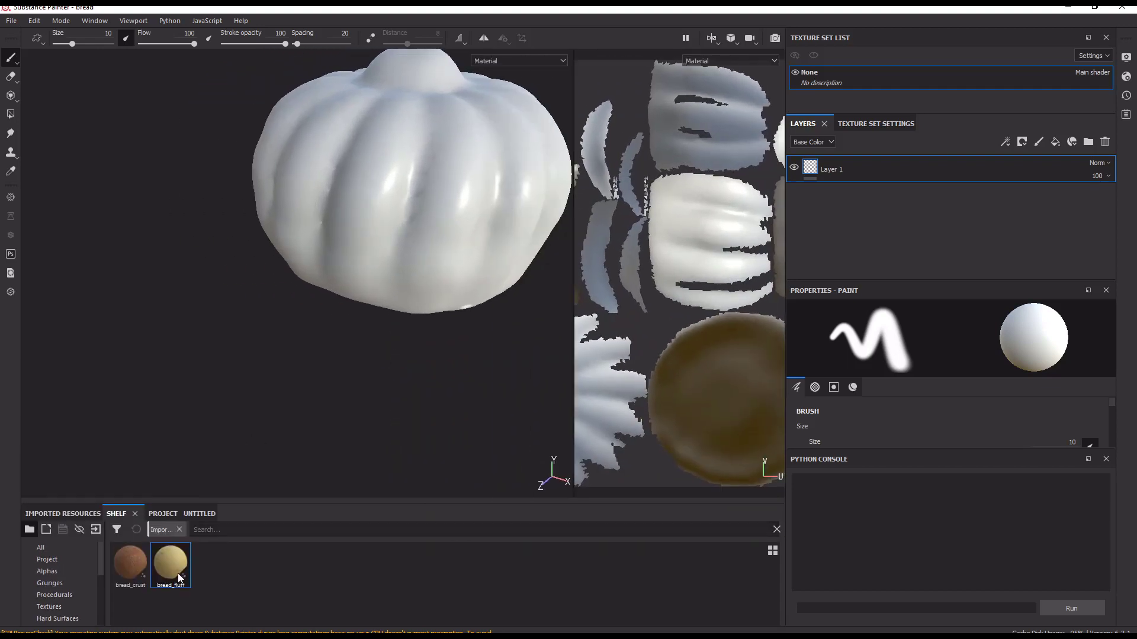
# Add bread_fluff as a fill layer with bread_crust above it, and set the crust's UV scale to 3.2.
pyautogui.moveTo(171, 563); pyautogui.dragTo(861, 212)
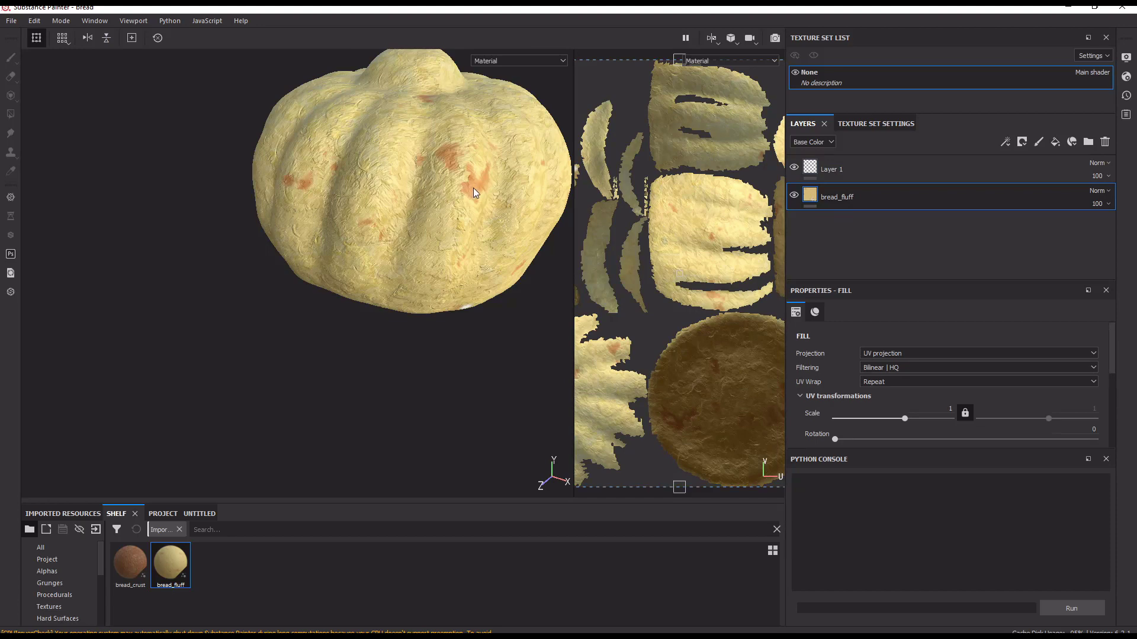
pyautogui.moveTo(130, 563); pyautogui.dragTo(837, 183)
pyautogui.keyDown('alt'); pyautogui.moveTo(489, 258); pyautogui.dragTo(555, 281); pyautogui.keyUp('alt')
pyautogui.moveTo(904, 418); pyautogui.dragTo(911, 426)
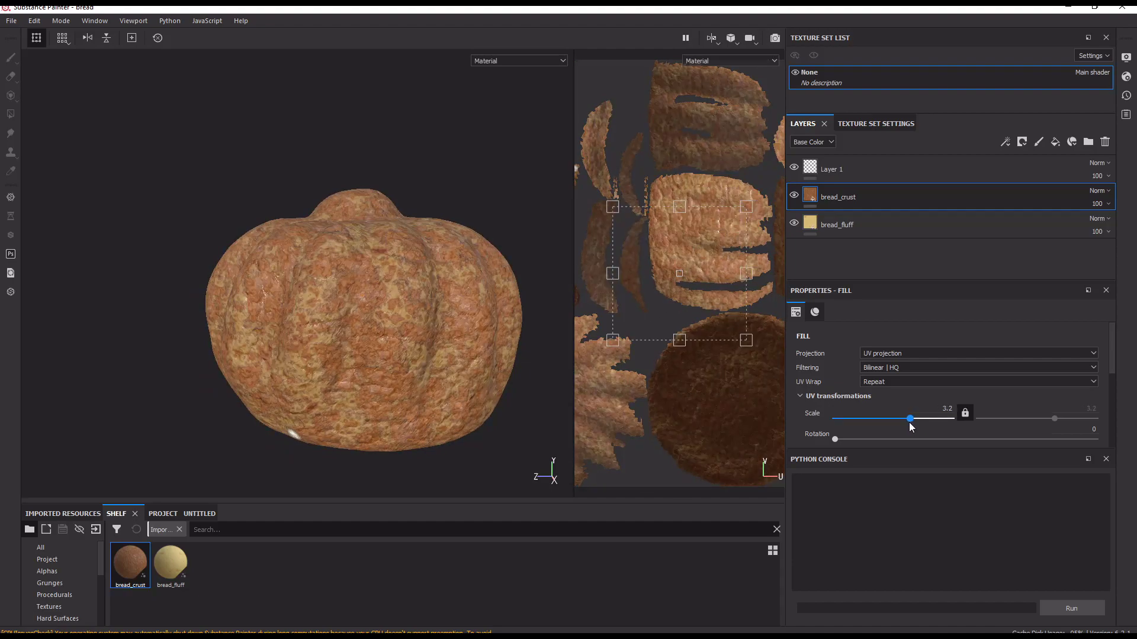
# Set the bread_fluff layer's UV scale to 2.57 while bread_crust is temporarily hidden.
pyautogui.scroll(3, 398, 283)
pyautogui.keyDown('alt'); pyautogui.moveTo(416, 339); pyautogui.dragTo(403, 286, button='middle'); pyautogui.keyUp('alt')
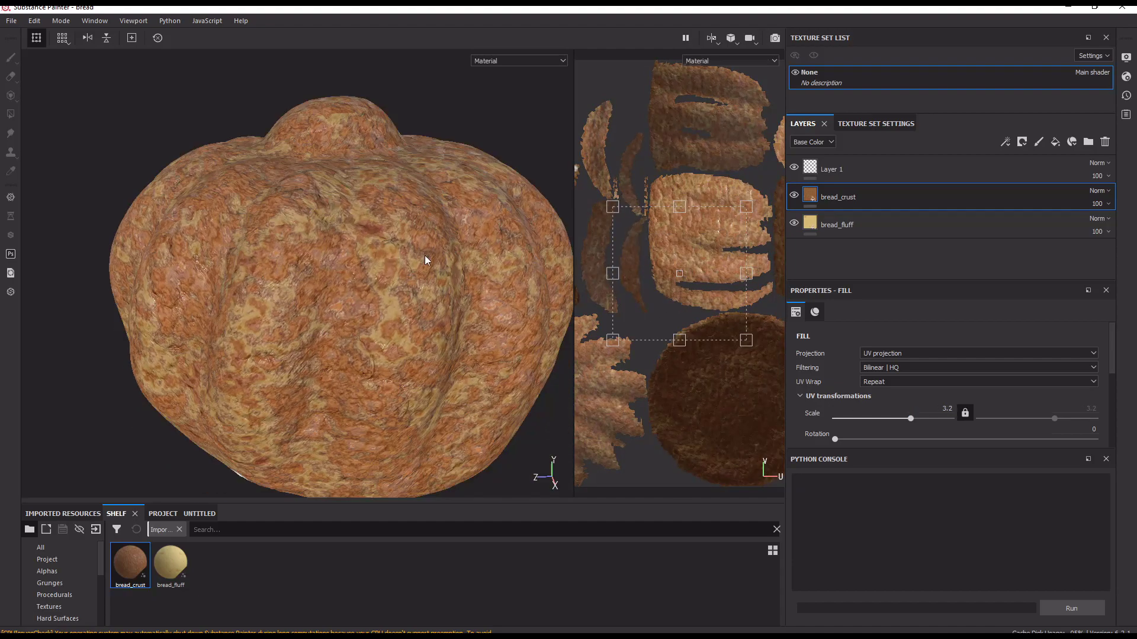
pyautogui.keyDown('alt'); pyautogui.moveTo(426, 261); pyautogui.dragTo(504, 348); pyautogui.keyUp('alt')
pyautogui.keyDown('alt'); pyautogui.moveTo(335, 302); pyautogui.dragTo(355, 244); pyautogui.keyUp('alt')
pyautogui.click(847, 225)
pyautogui.click(794, 195)
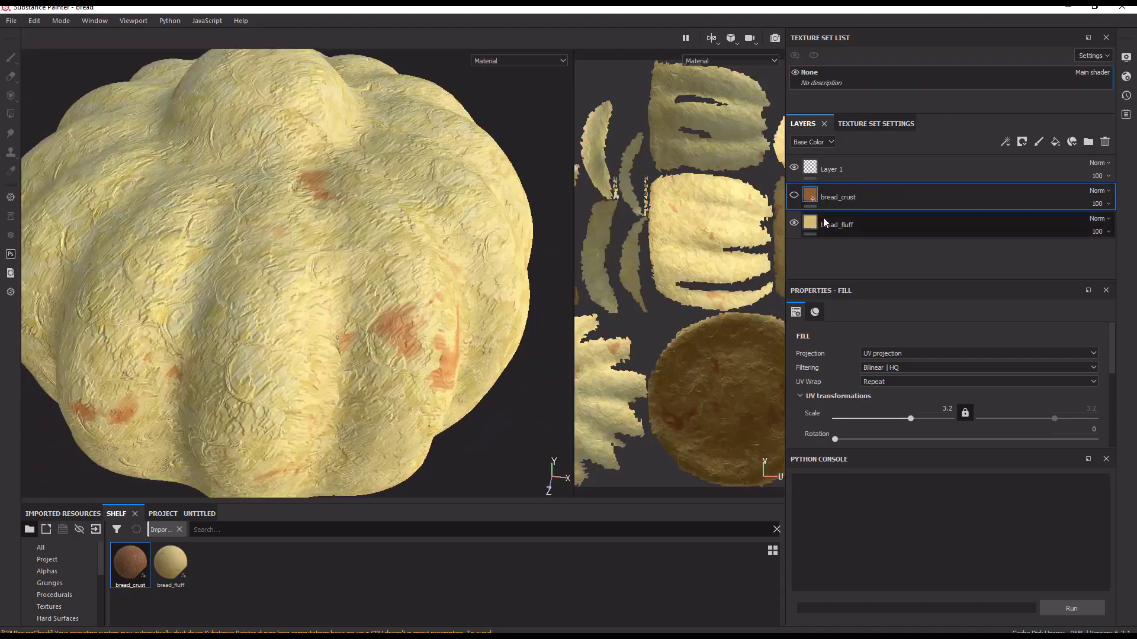
pyautogui.moveTo(905, 422); pyautogui.dragTo(910, 426)
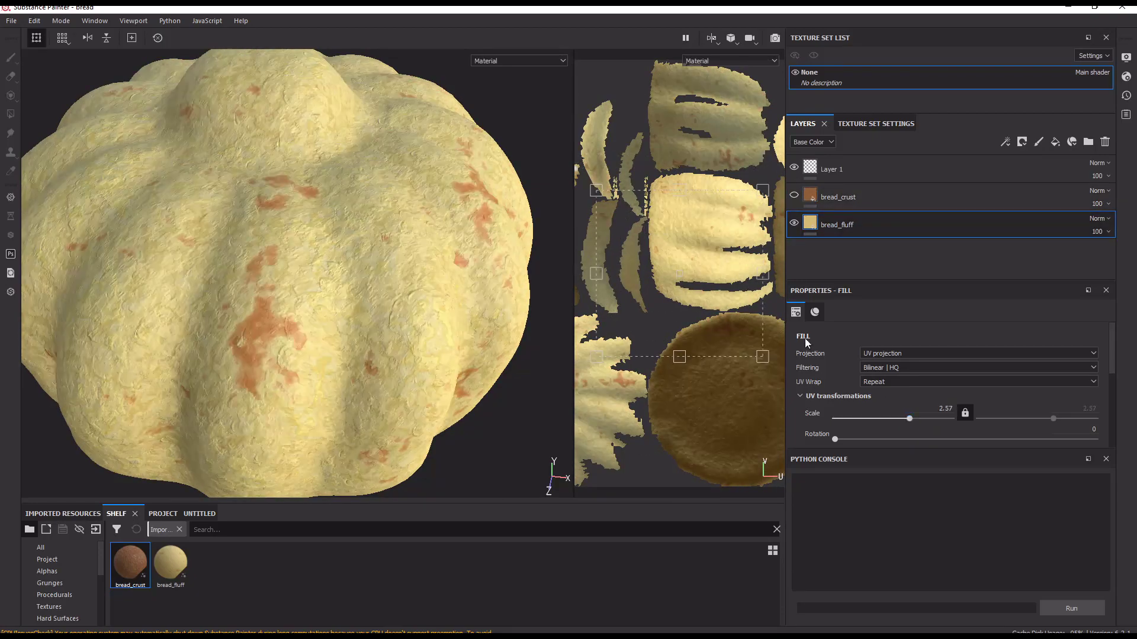
pyautogui.click(794, 194)
# Add a white mask with a Dirt generator to the bread_crust layer and set the Dirt Level to 0.84.
pyautogui.click(870, 199)
pyautogui.rightClick(894, 201)
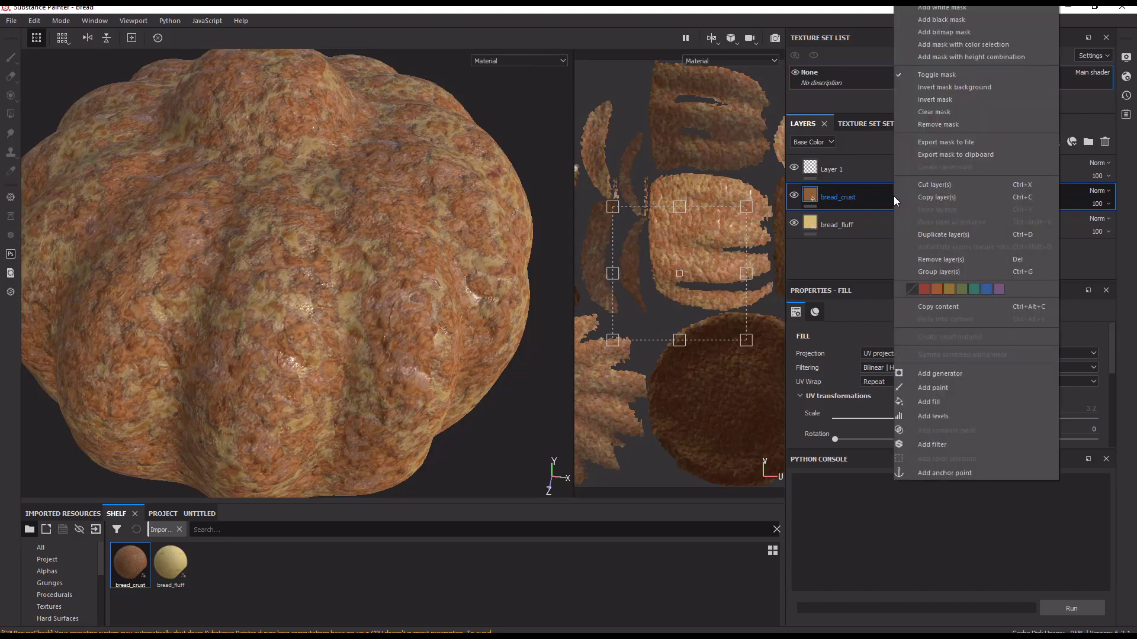
pyautogui.click(966, 9)
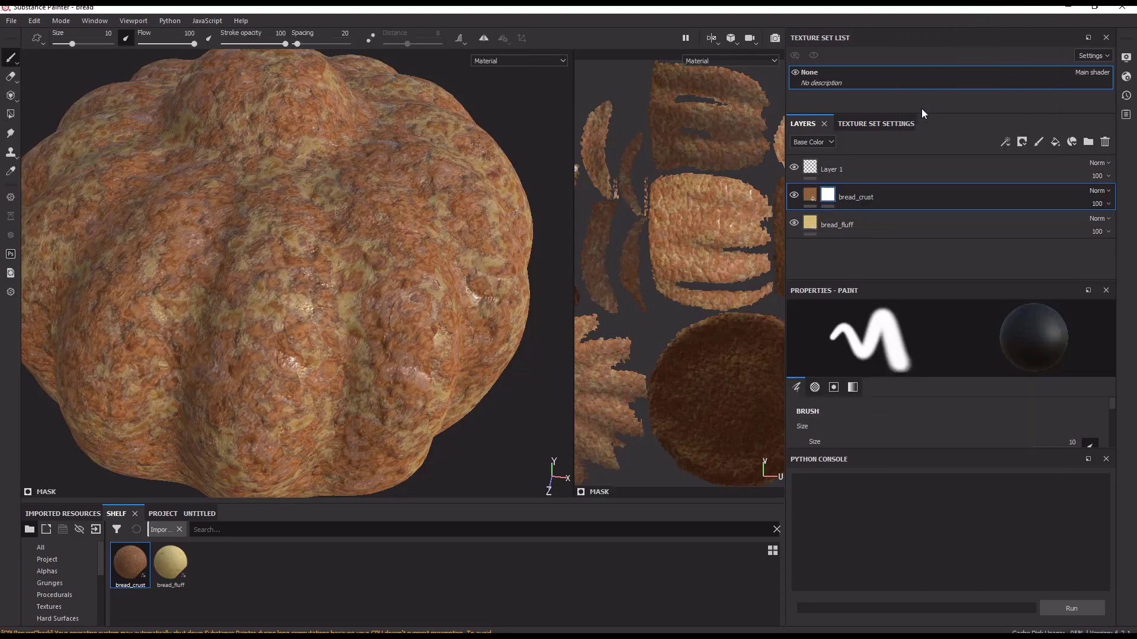
pyautogui.rightClick(834, 198)
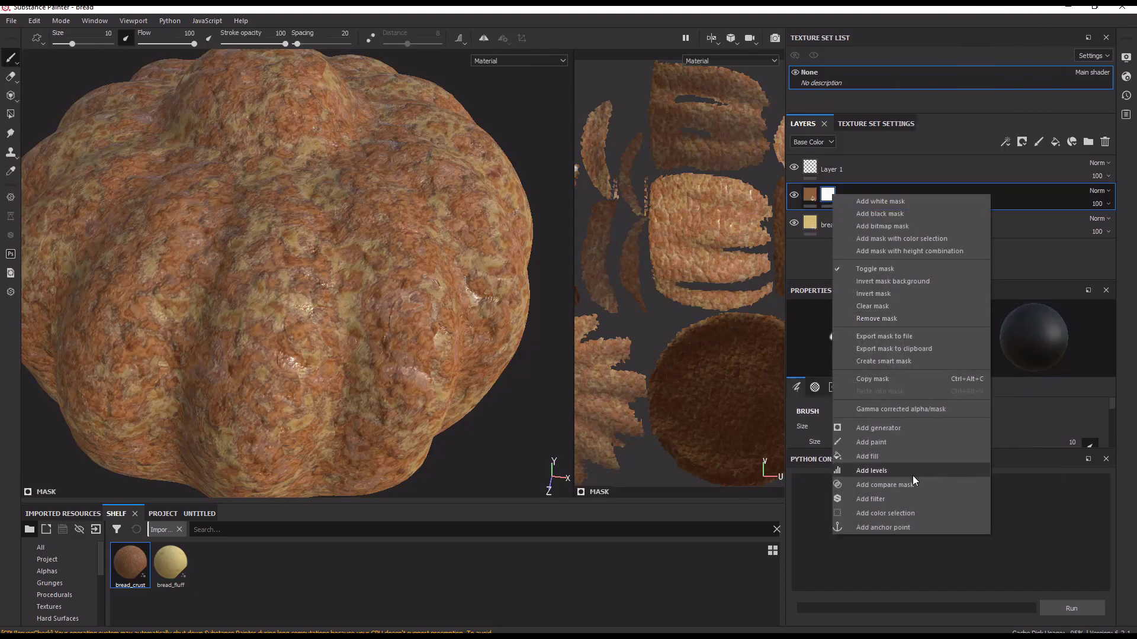
pyautogui.click(903, 430)
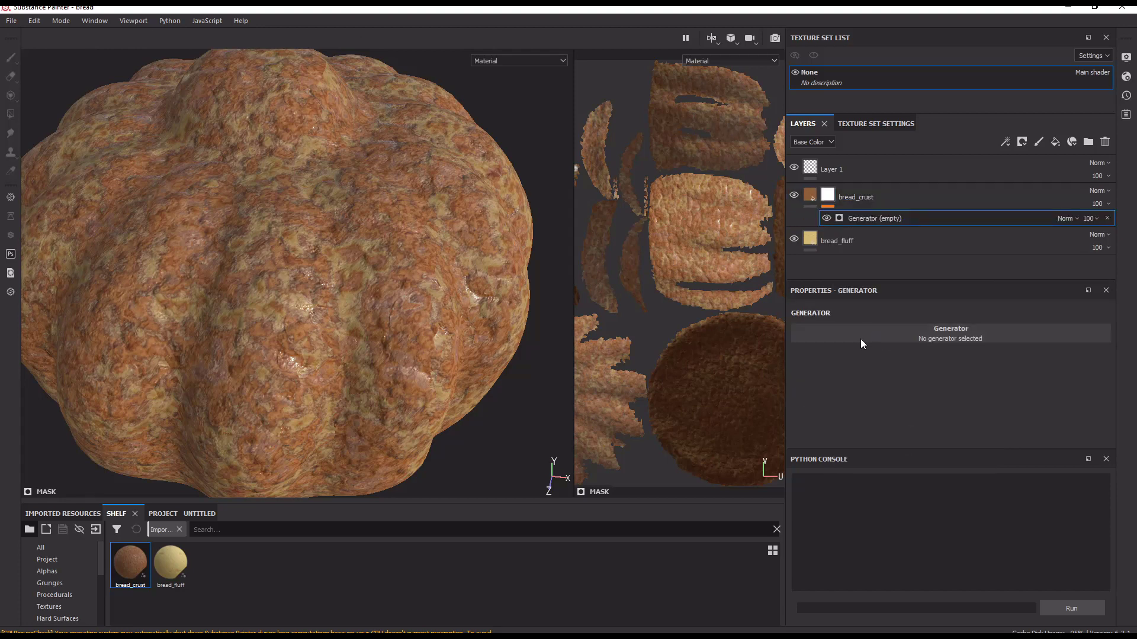
pyautogui.click(904, 339)
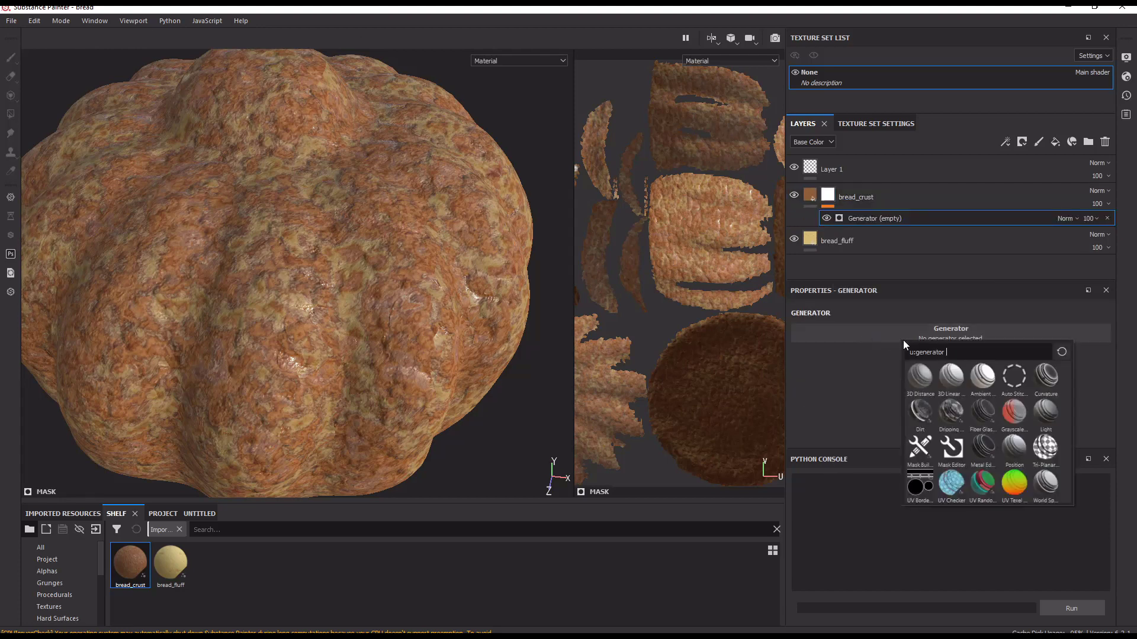
pyautogui.click(929, 418)
pyautogui.moveTo(1026, 421); pyautogui.dragTo(1053, 427)
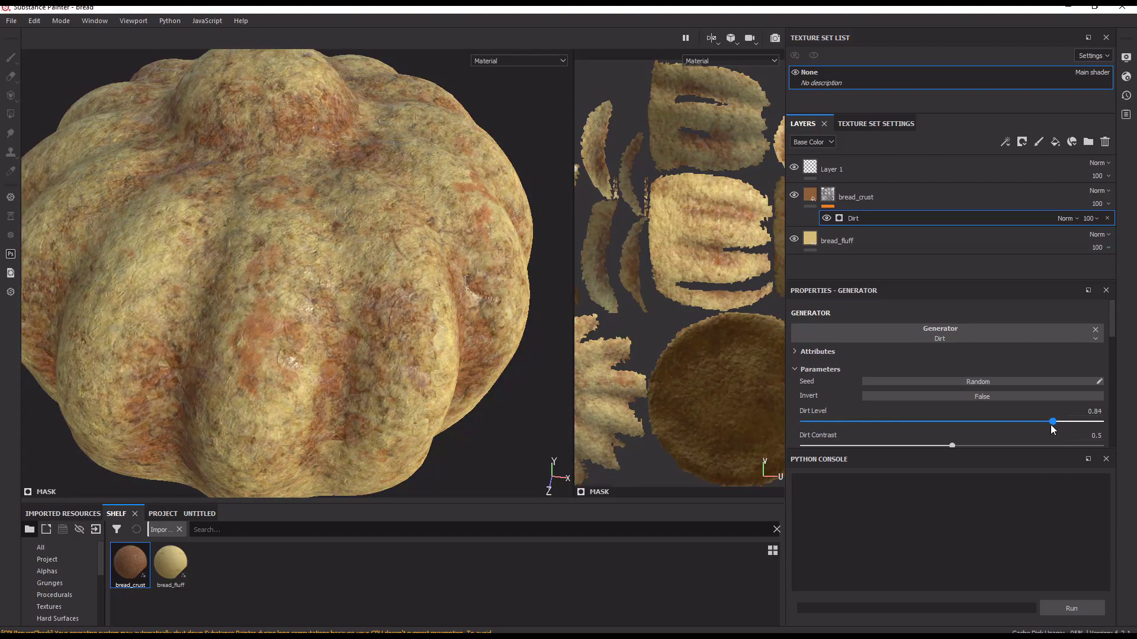
# Set the Dirt Contrast to 0.47 and group the generator properties with the Python Console for more room.
pyautogui.scroll(-4, 469, 329)
pyautogui.keyDown('alt'); pyautogui.moveTo(470, 330); pyautogui.dragTo(425, 263); pyautogui.keyUp('alt')
pyautogui.scroll(3, 472, 330)
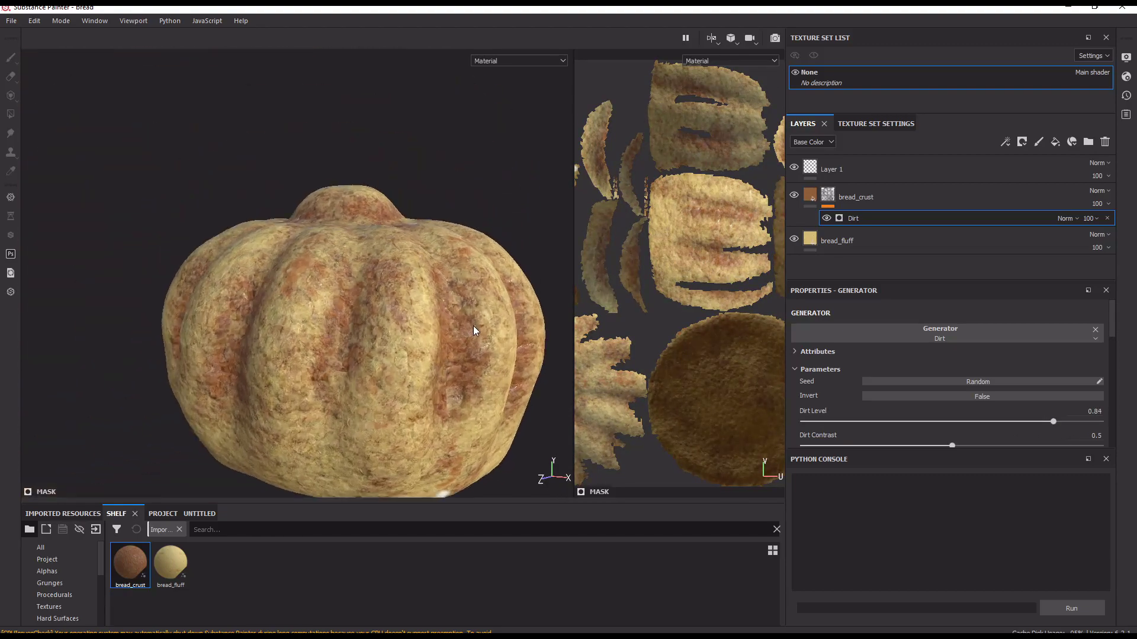
pyautogui.moveTo(943, 453); pyautogui.dragTo(937, 450)
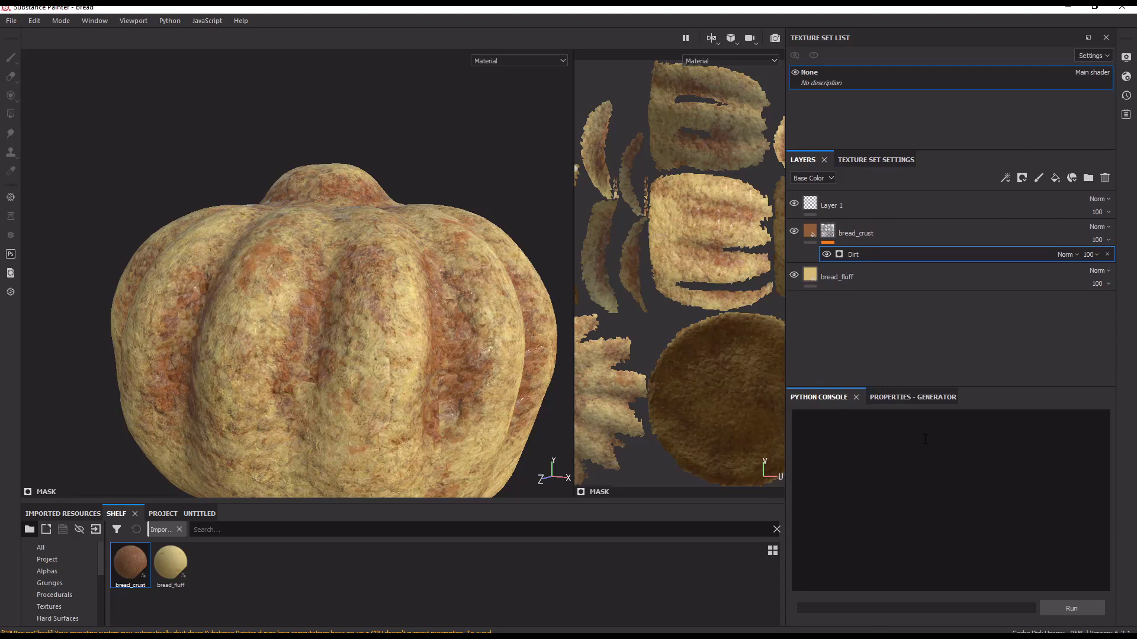
pyautogui.click(912, 397)
pyautogui.scroll(-3, 928, 446)
pyautogui.scroll(1, 936, 462)
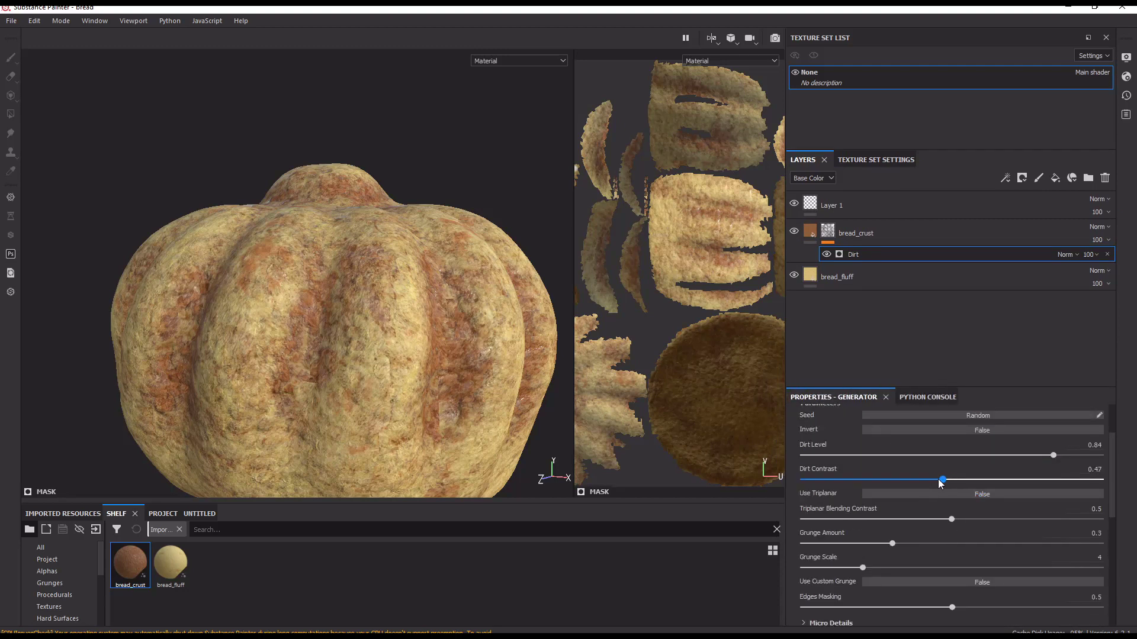
# Invert the Dirt generator and set its Dirt Level to 0.79 and Dirt Contrast to 0.8.
pyautogui.moveTo(1003, 489); pyautogui.dragTo(1035, 455)
pyautogui.scroll(1, 972, 493)
pyautogui.click(984, 502)
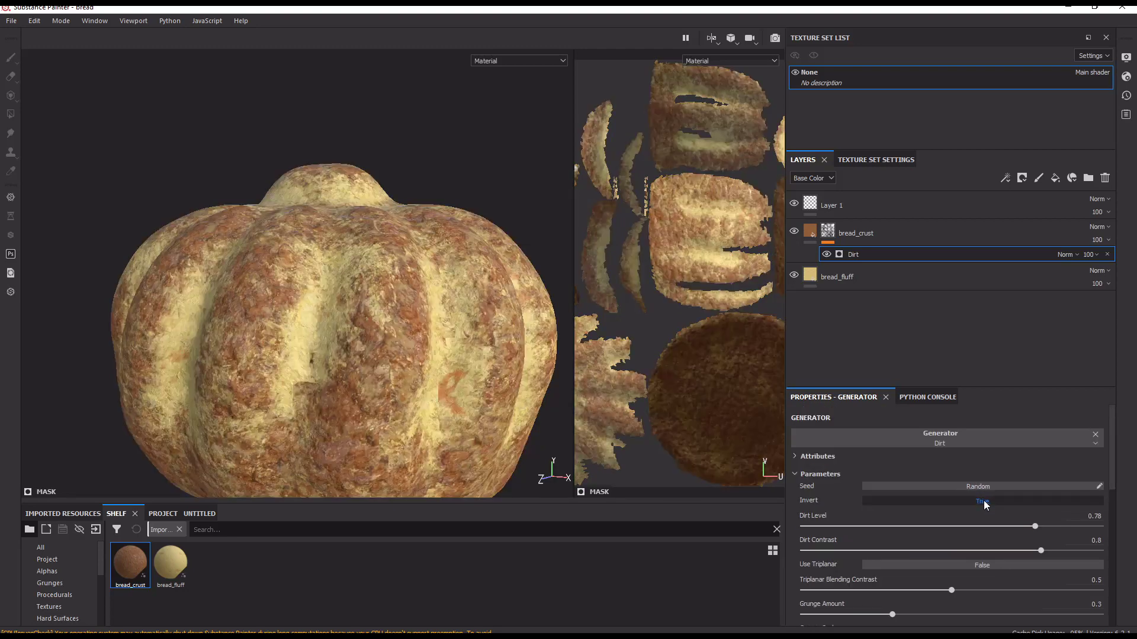
pyautogui.keyDown('alt'); pyautogui.moveTo(368, 370); pyautogui.dragTo(560, 408); pyautogui.keyUp('alt')
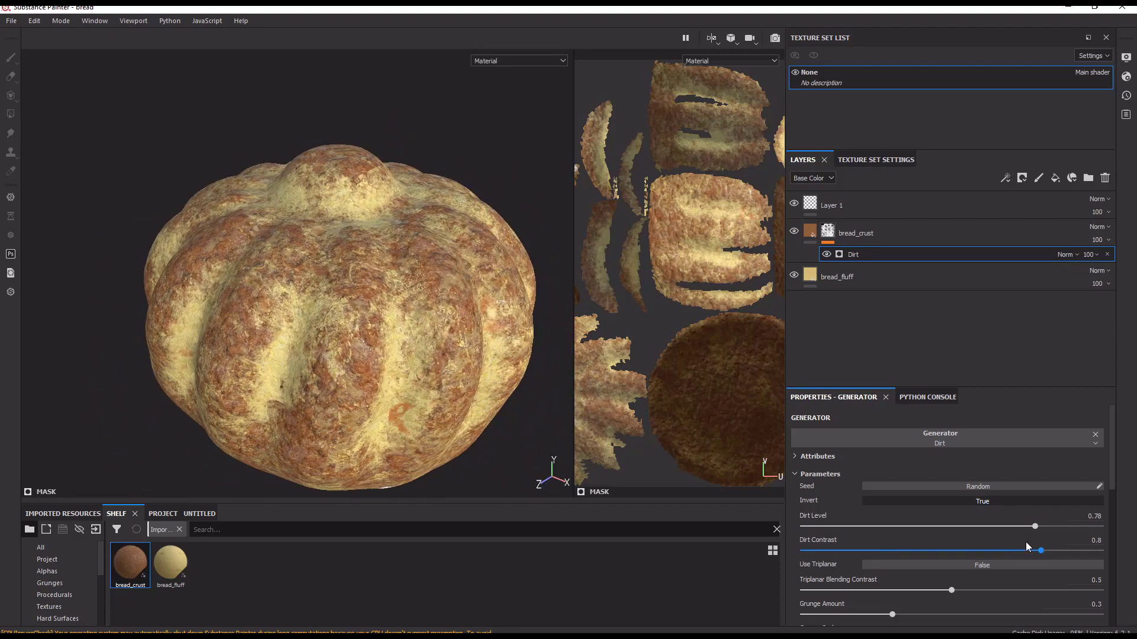
pyautogui.moveTo(1028, 532)
pyautogui.mouseDown()
pyautogui.moveTo(1038, 528)
pyautogui.moveTo(947, 552)
pyautogui.moveTo(1042, 552)
pyautogui.moveTo(1020, 552)
pyautogui.mouseUp()
# Examine how crust and fluff are distributed over the pumpkin's ridges, grooves, underside and stem.
pyautogui.scroll(2, 367, 372)
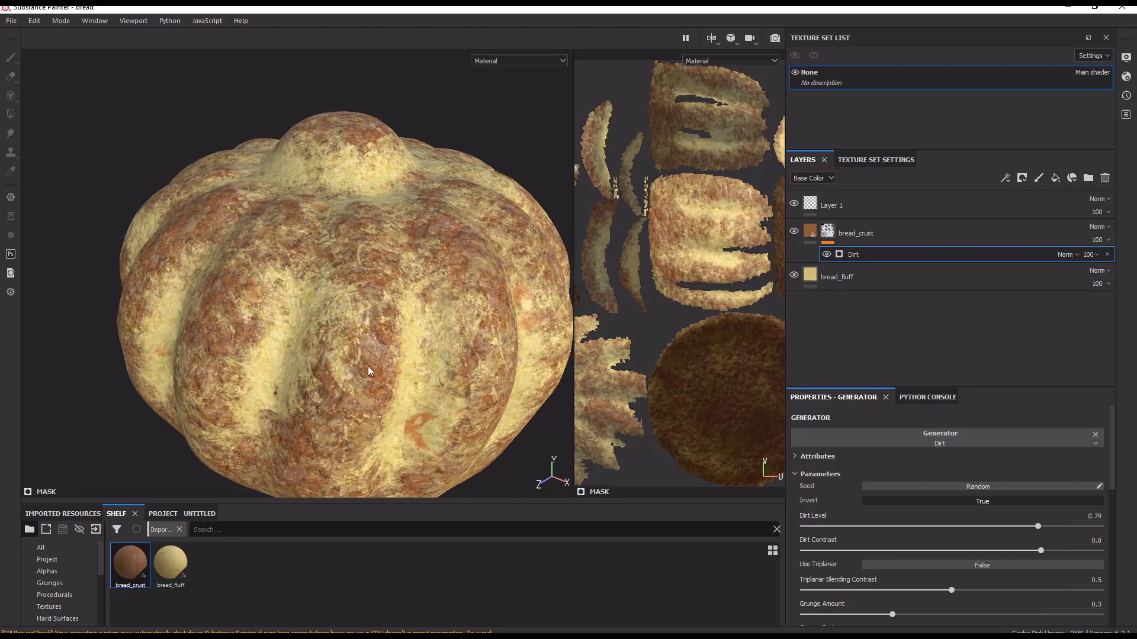
pyautogui.scroll(-2, 424, 385)
pyautogui.keyDown('alt'); pyautogui.moveTo(432, 382); pyautogui.dragTo(215, 278); pyautogui.keyUp('alt')
pyautogui.keyDown('alt'); pyautogui.moveTo(206, 410); pyautogui.dragTo(284, 260, button='middle'); pyautogui.keyUp('alt')
pyautogui.scroll(-3, 289, 307)
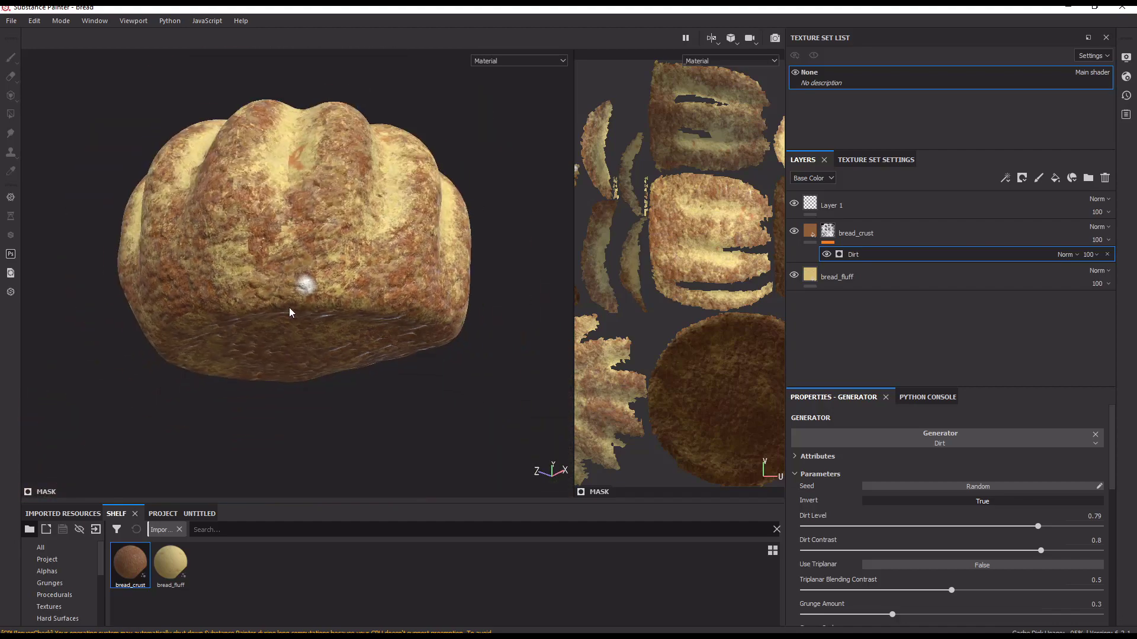
pyautogui.scroll(5, 289, 308)
pyautogui.keyDown('alt'); pyautogui.moveTo(274, 336); pyautogui.dragTo(405, 364); pyautogui.keyUp('alt')
pyautogui.scroll(-3, 296, 295)
pyautogui.scroll(3, 405, 364)
pyautogui.keyDown('alt'); pyautogui.moveTo(394, 406); pyautogui.dragTo(385, 322); pyautogui.keyUp('alt')
pyautogui.scroll(4, 386, 322)
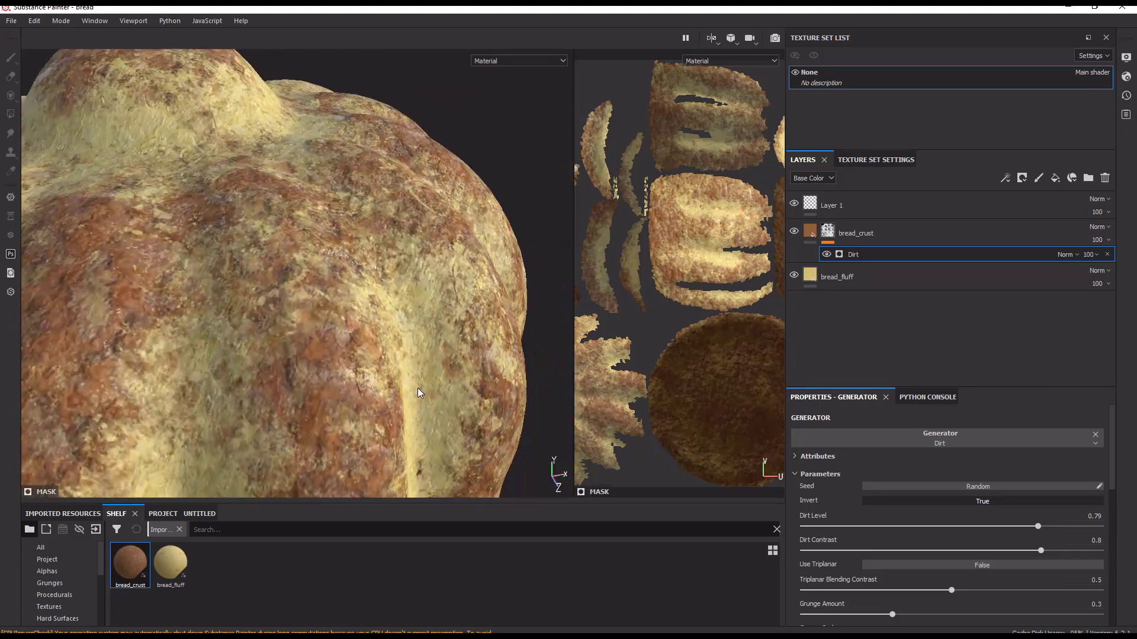
# Fine-tune the crust mask's Dirt generator to a Dirt Level of 0.74 and a Dirt Contrast of 0.76.
pyautogui.scroll(-3, 459, 376)
pyautogui.moveTo(1037, 526); pyautogui.dragTo(1027, 527)
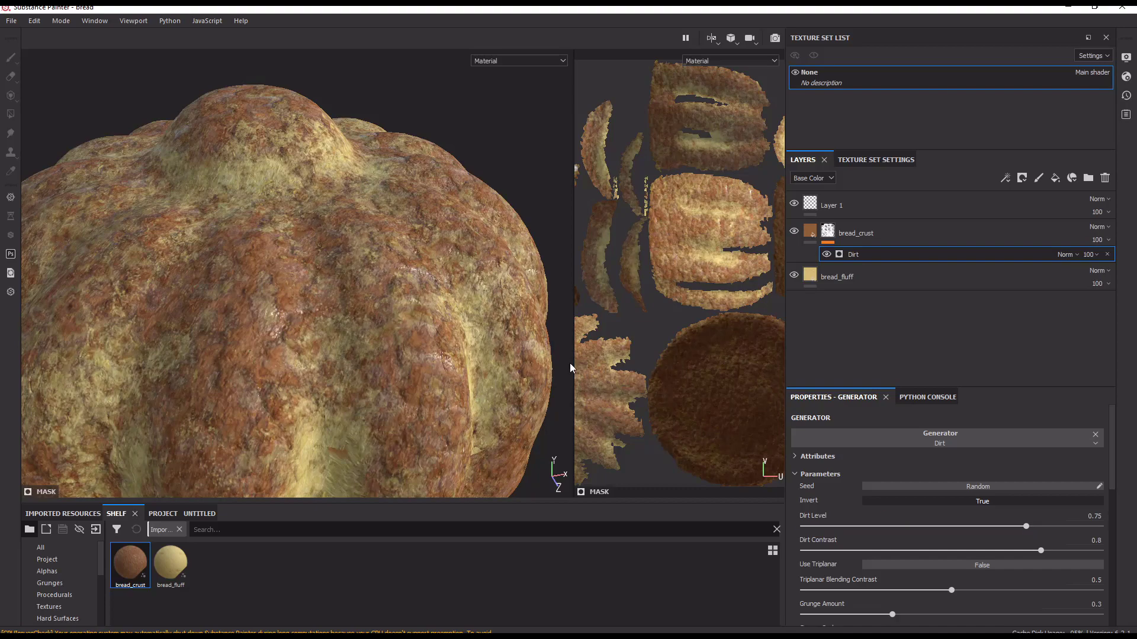
pyautogui.scroll(-4, 498, 318)
pyautogui.keyDown('alt'); pyautogui.moveTo(499, 319); pyautogui.dragTo(488, 356); pyautogui.keyUp('alt')
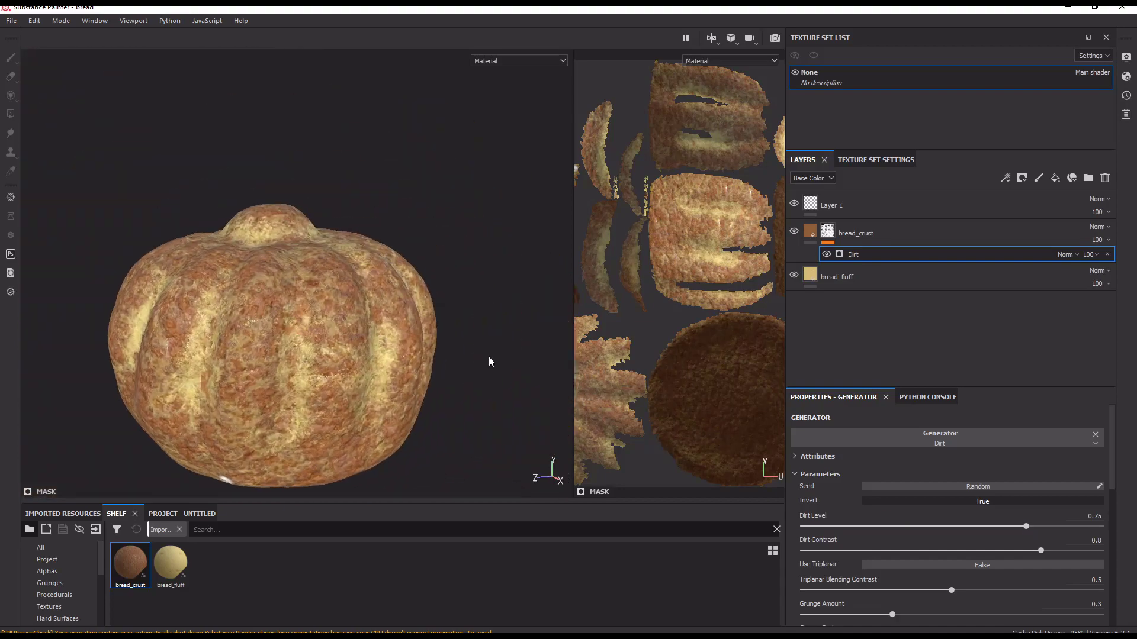
pyautogui.scroll(8, 489, 361)
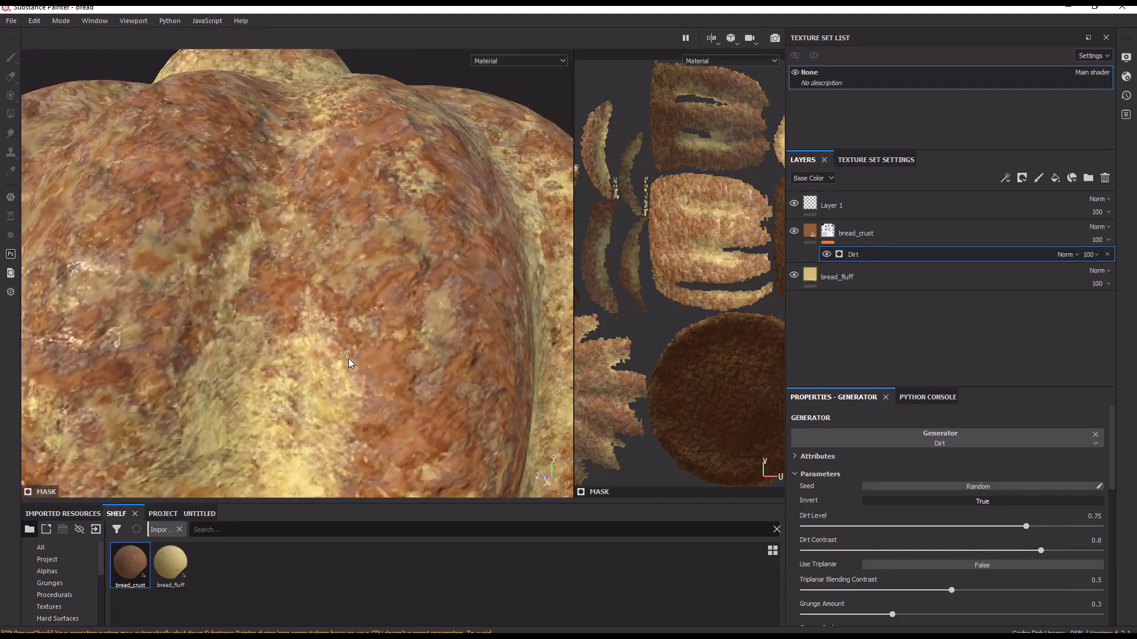
pyautogui.scroll(-8, 350, 363)
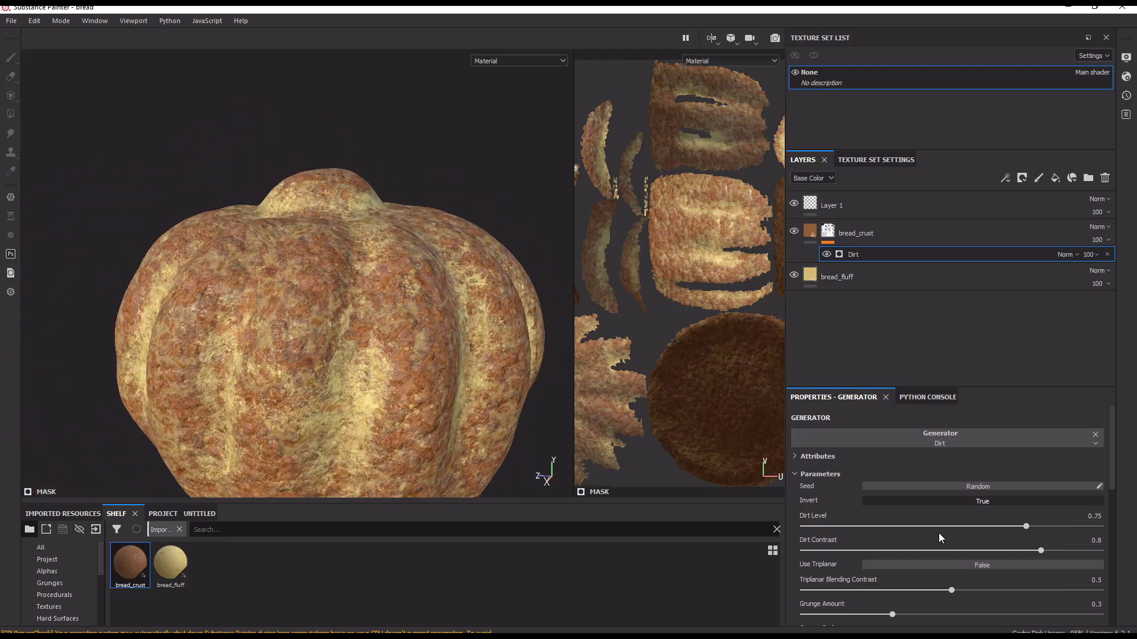
pyautogui.moveTo(1025, 554)
pyautogui.mouseDown()
pyautogui.moveTo(969, 552)
pyautogui.moveTo(1038, 553)
pyautogui.moveTo(1007, 528)
pyautogui.moveTo(1031, 530)
pyautogui.moveTo(1021, 534)
pyautogui.mouseUp()
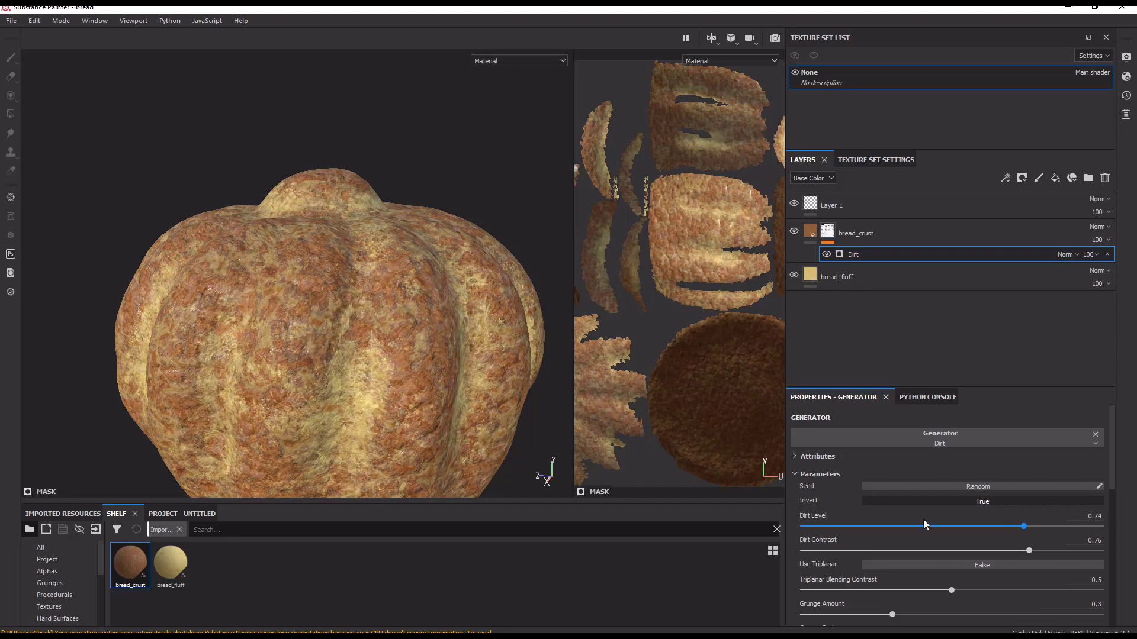
# Set the Dirt generator's Grunge Amount to 0.33 and Edges Masking to 0.29.
pyautogui.keyDown('alt'); pyautogui.moveTo(355, 332); pyautogui.dragTo(450, 355); pyautogui.keyUp('alt')
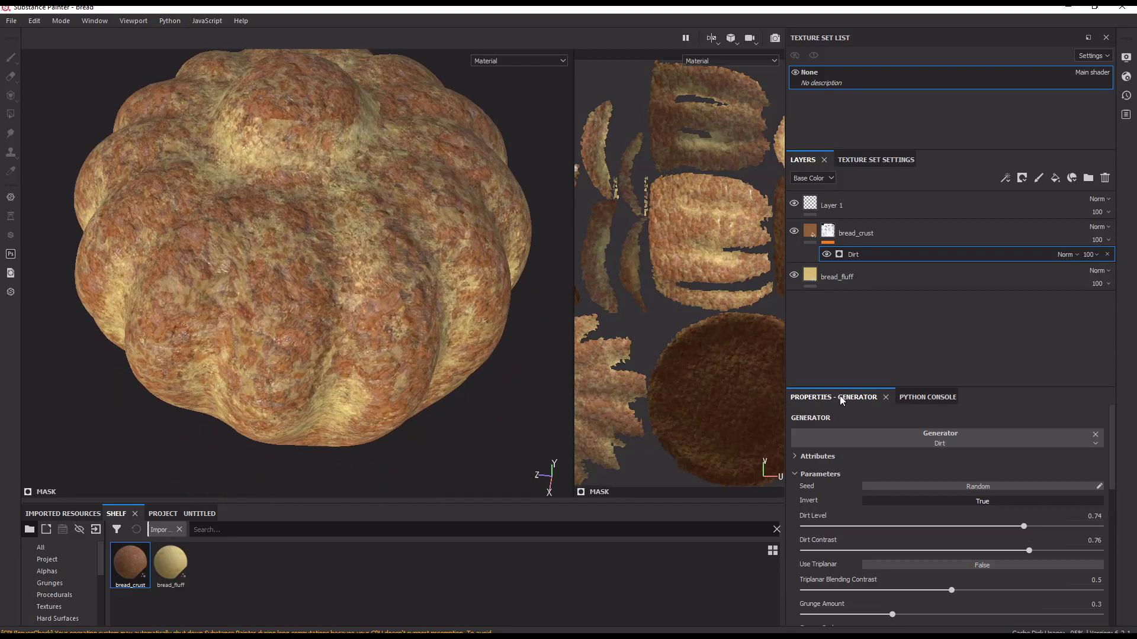
pyautogui.scroll(-2, 917, 518)
pyautogui.moveTo(893, 544)
pyautogui.mouseDown()
pyautogui.moveTo(941, 542)
pyautogui.moveTo(895, 532)
pyautogui.mouseUp()
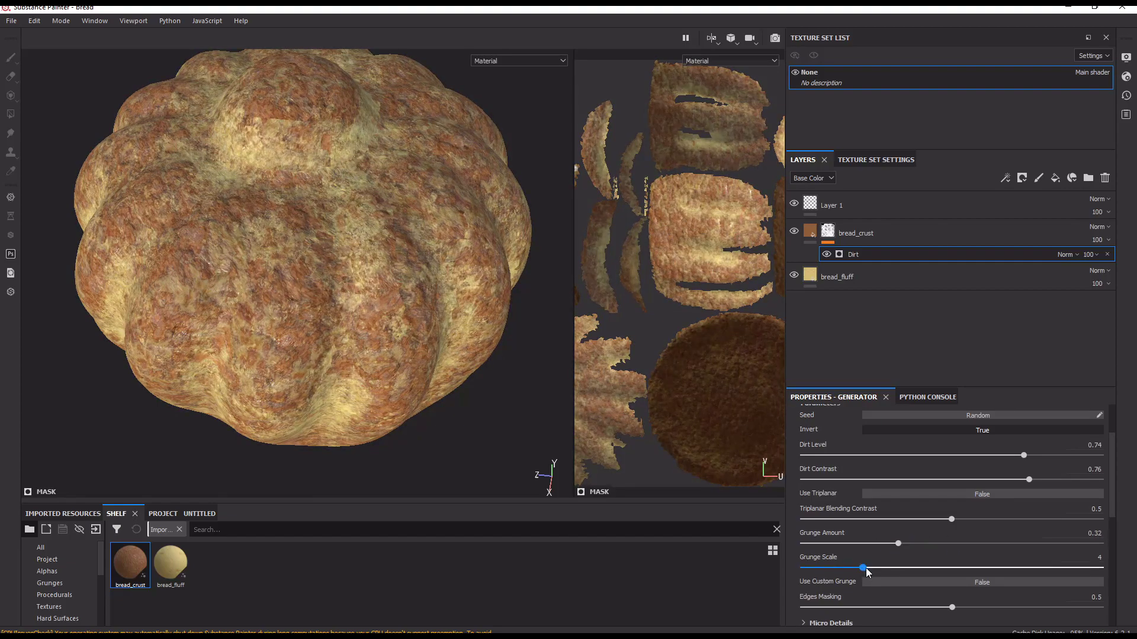
pyautogui.moveTo(866, 572)
pyautogui.mouseDown()
pyautogui.moveTo(888, 573)
pyautogui.moveTo(856, 572)
pyautogui.moveTo(867, 572)
pyautogui.mouseUp()
pyautogui.keyDown('alt'); pyautogui.moveTo(477, 202); pyautogui.dragTo(450, 331); pyautogui.keyUp('alt')
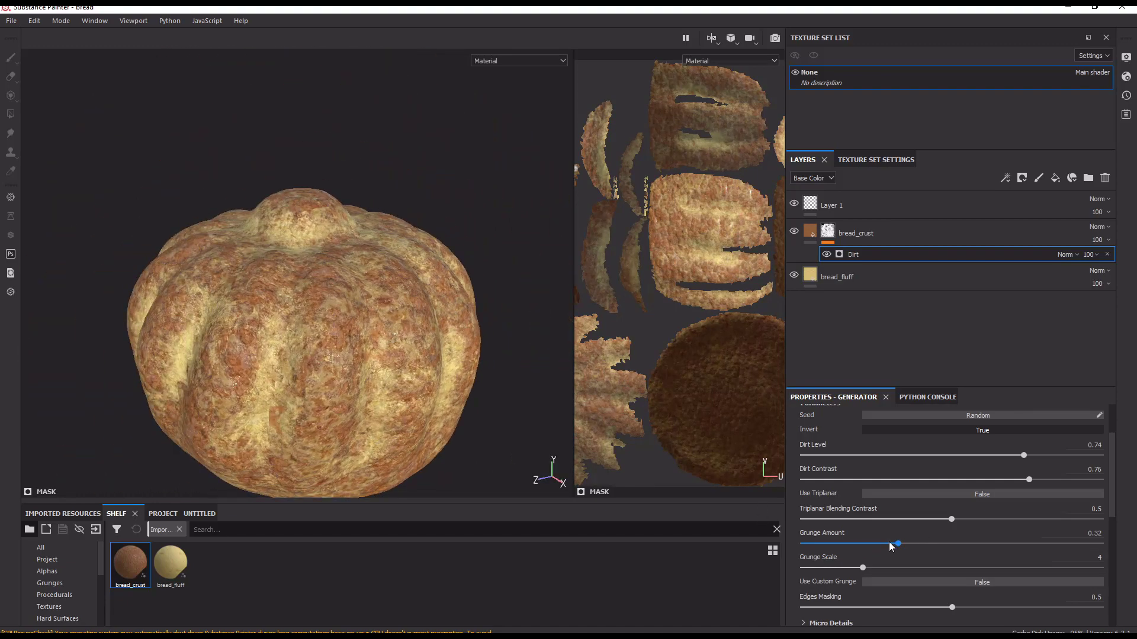
pyautogui.moveTo(889, 542)
pyautogui.mouseDown()
pyautogui.moveTo(877, 543)
pyautogui.moveTo(914, 543)
pyautogui.moveTo(902, 543)
pyautogui.mouseUp()
pyautogui.scroll(-3, 901, 562)
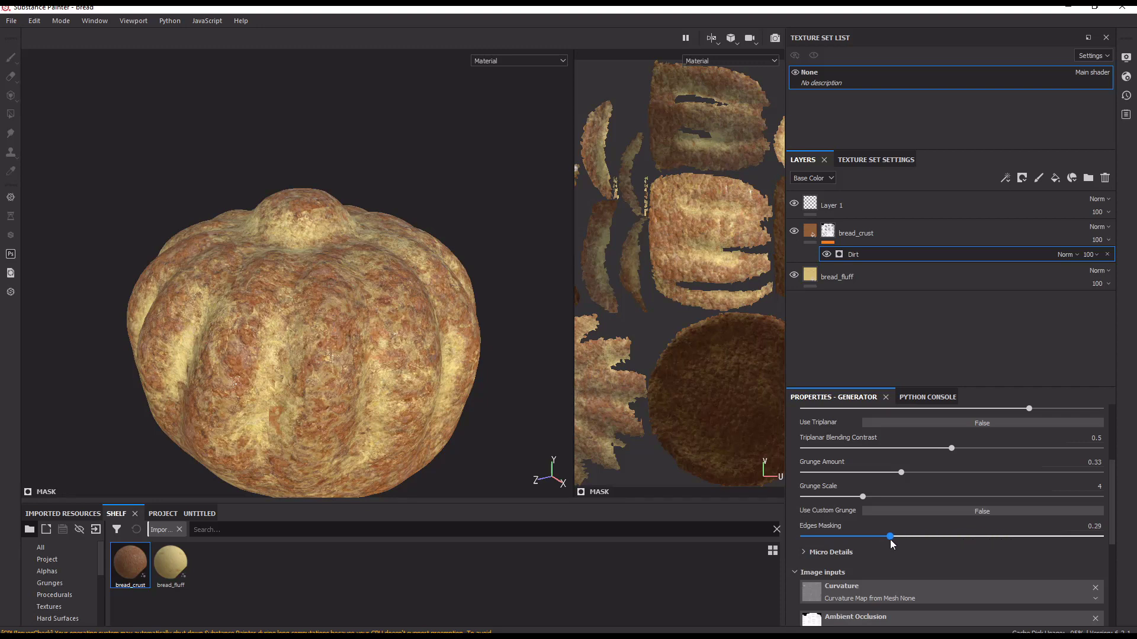
# In the Dirt generator's micro details, enable Micro Height and Micro Normal and set Curvature Intensity to 0.39.
pyautogui.scroll(-3, 892, 544)
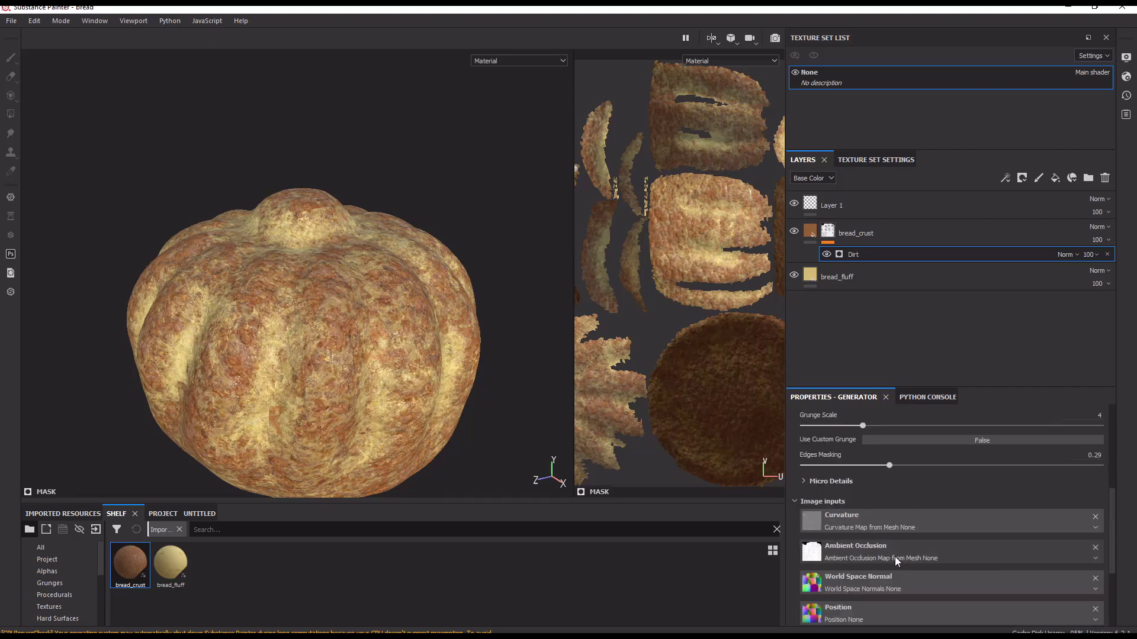
pyautogui.click(804, 481)
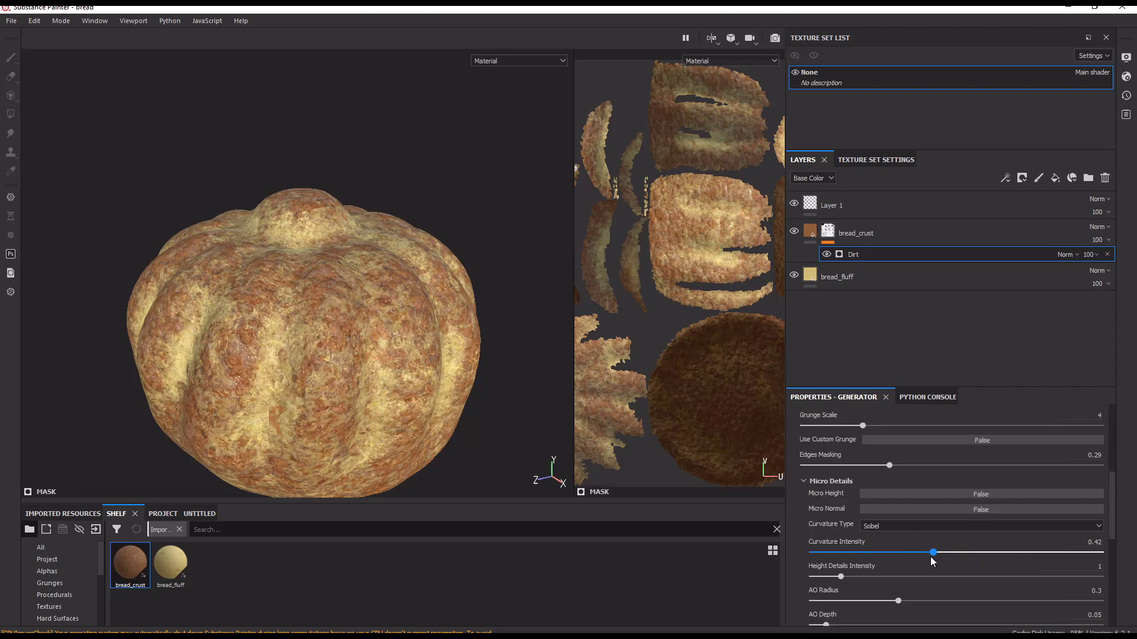
pyautogui.moveTo(933, 561); pyautogui.dragTo(911, 554)
pyautogui.click(928, 497)
pyautogui.click(934, 510)
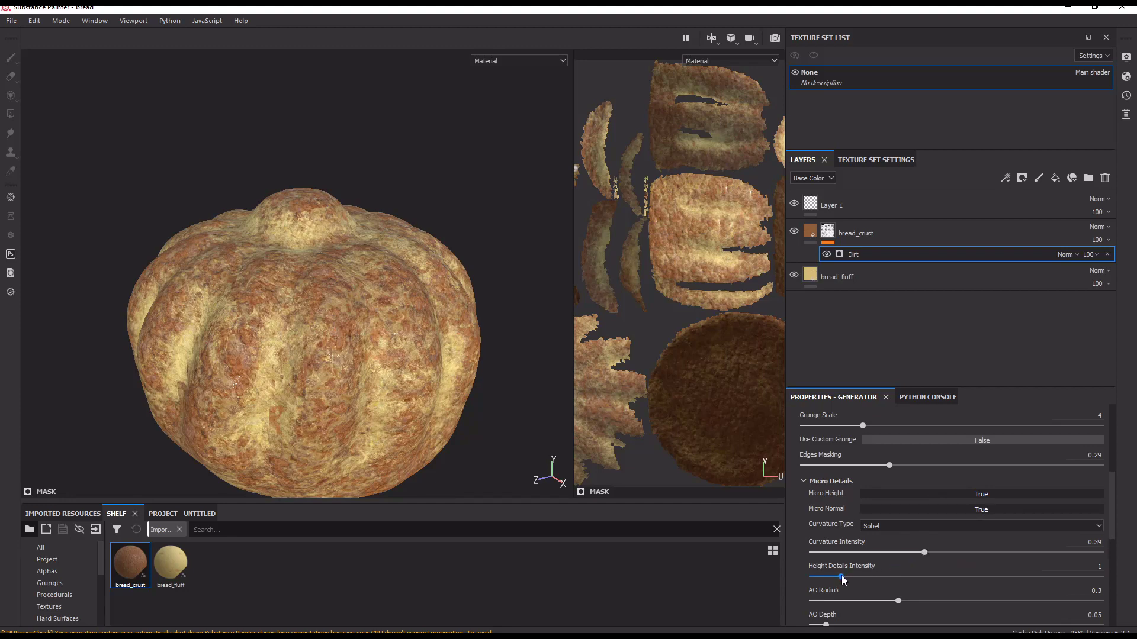
# Set the Dirt generator's Height Details Intensity to 5.76 and check the crust from several sides of the pumpkin.
pyautogui.keyDown('alt'); pyautogui.moveTo(508, 285); pyautogui.dragTo(322, 312); pyautogui.keyUp('alt')
pyautogui.keyDown('alt'); pyautogui.moveTo(322, 312); pyautogui.dragTo(363, 304, button='right'); pyautogui.keyUp('alt')
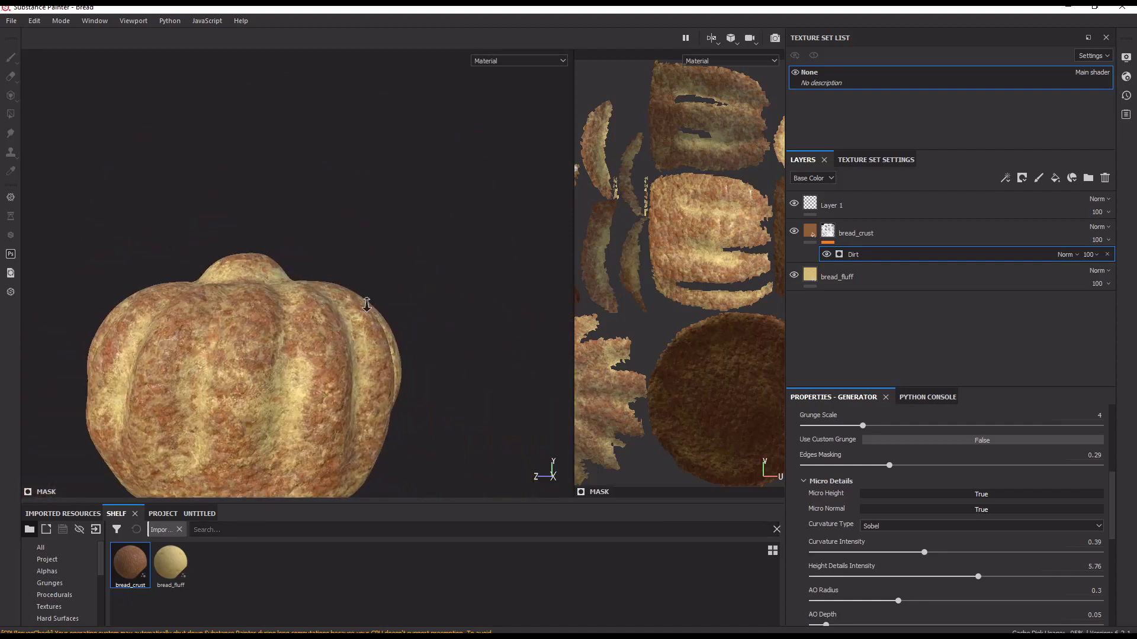
pyautogui.keyDown('alt'); pyautogui.moveTo(363, 304); pyautogui.dragTo(288, 321); pyautogui.keyUp('alt')
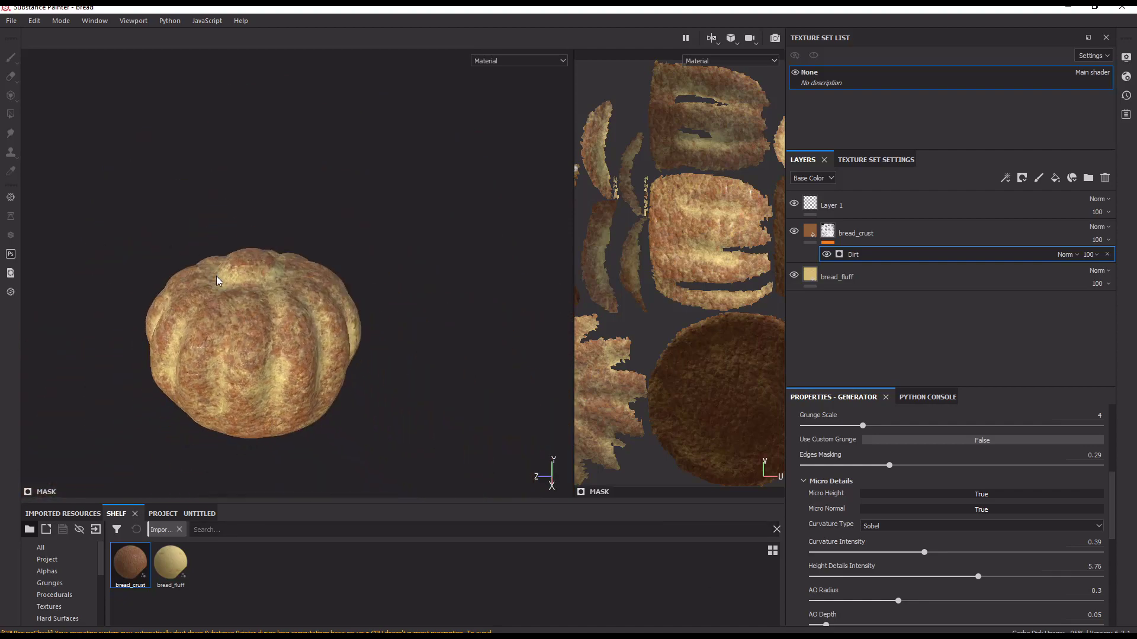
# Open the texture export settings and view the output maps of the PBR Metallic Roughness template.
pyautogui.click(11, 20)
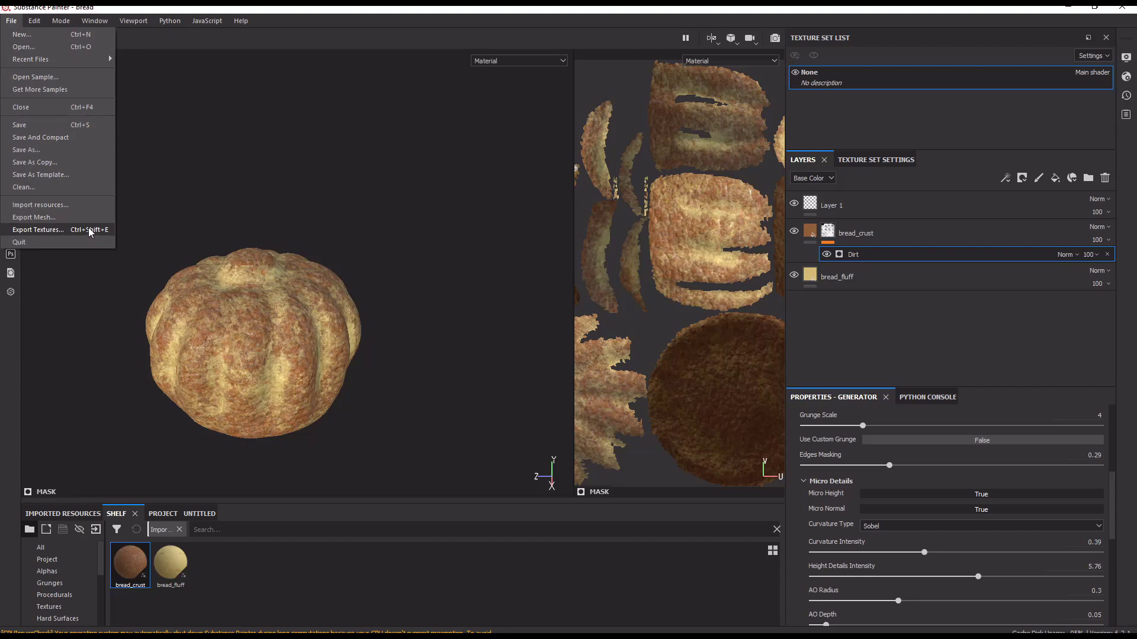
pyautogui.click(61, 229)
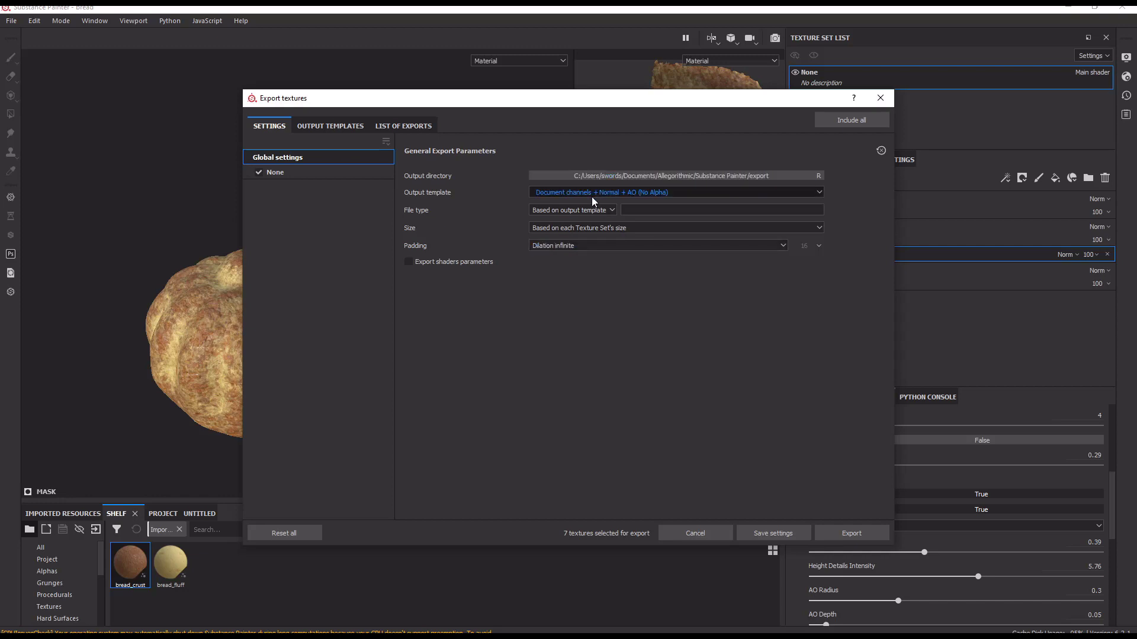
pyautogui.click(332, 129)
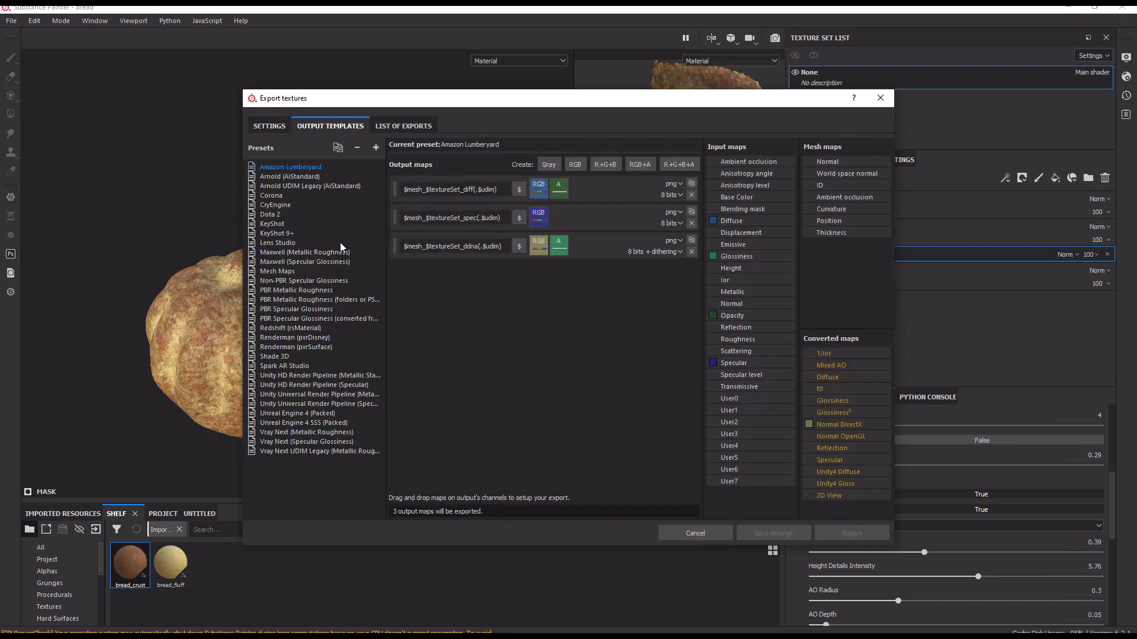
pyautogui.click(323, 291)
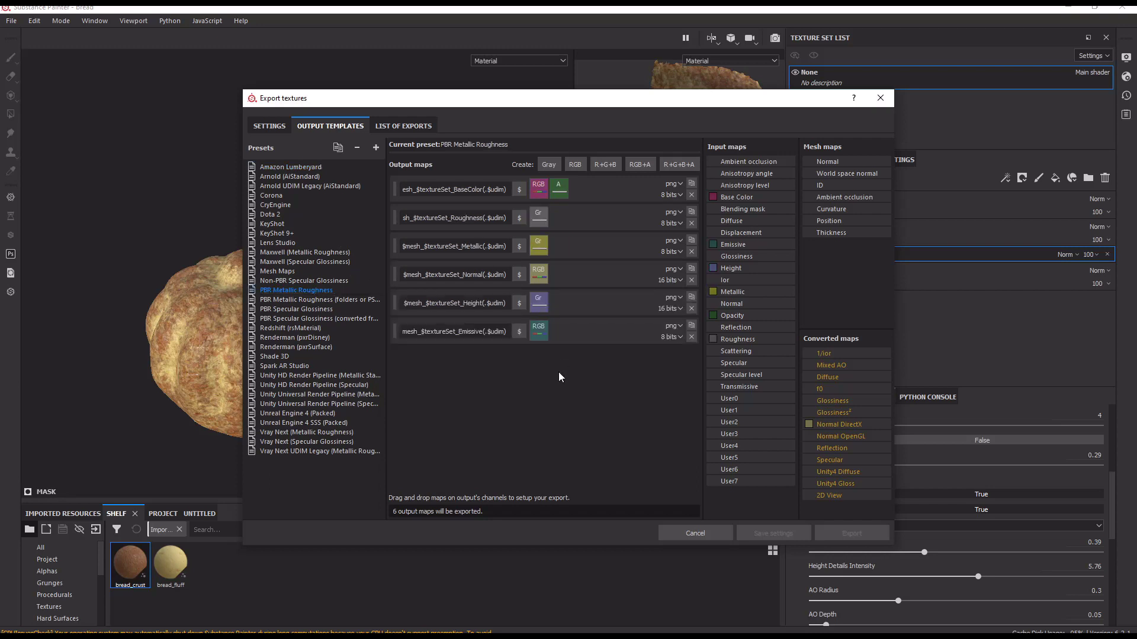
# Compare the output maps of the Unity HD and Unity Universal Render Pipeline templates, in both Metallic Standard and Specular versions.
pyautogui.click(364, 376)
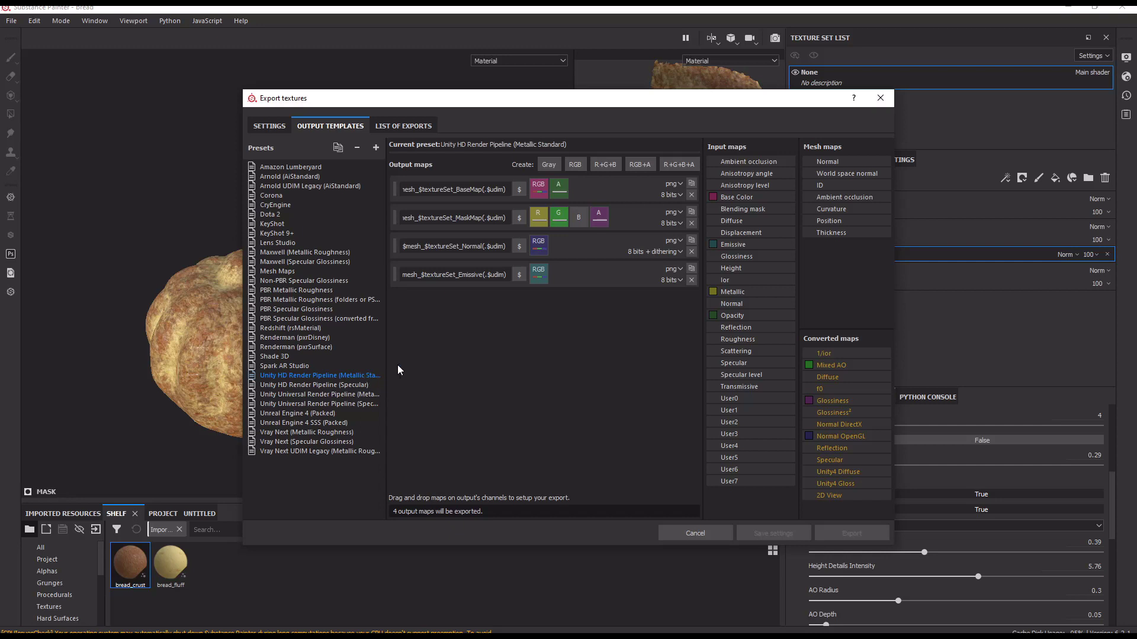
pyautogui.moveTo(385, 367); pyautogui.dragTo(430, 370)
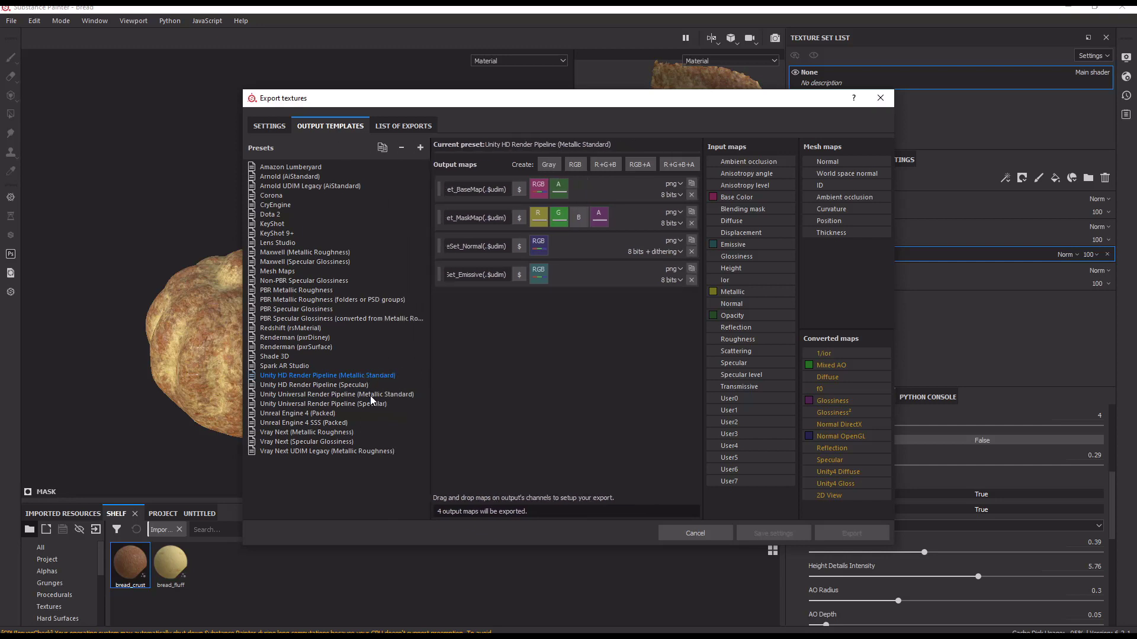
pyautogui.click(344, 395)
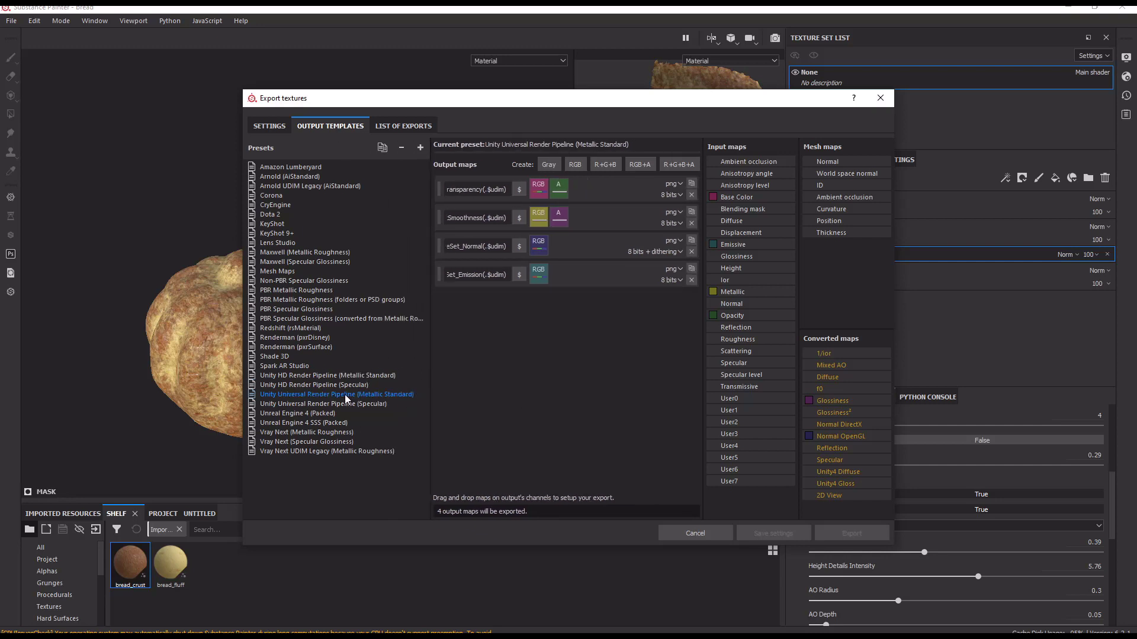
pyautogui.click(341, 403)
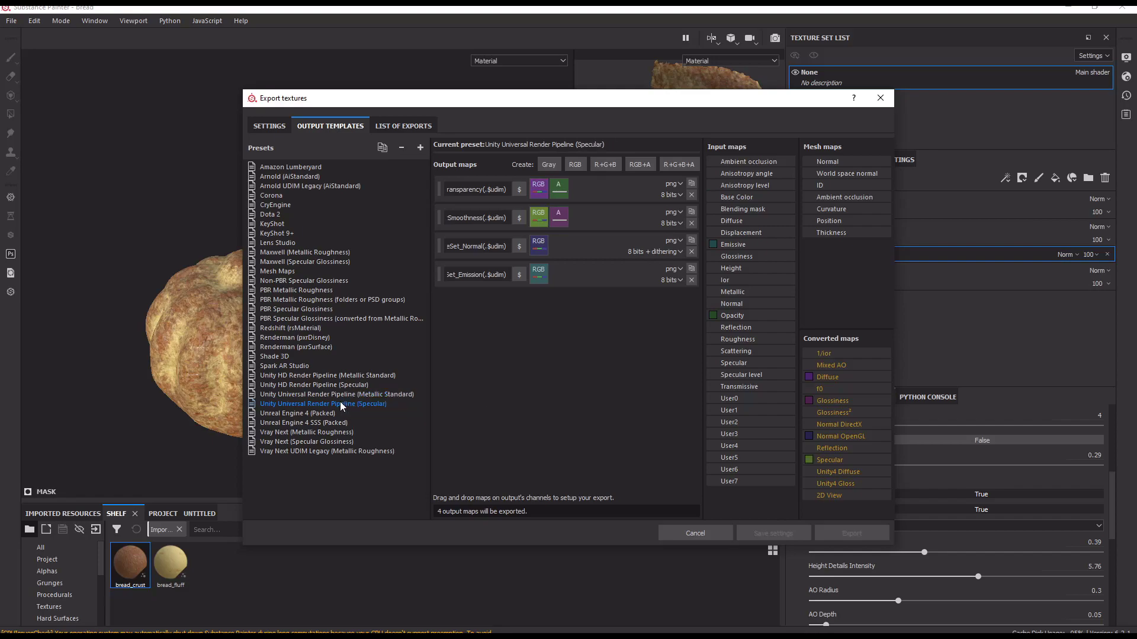
pyautogui.click(331, 386)
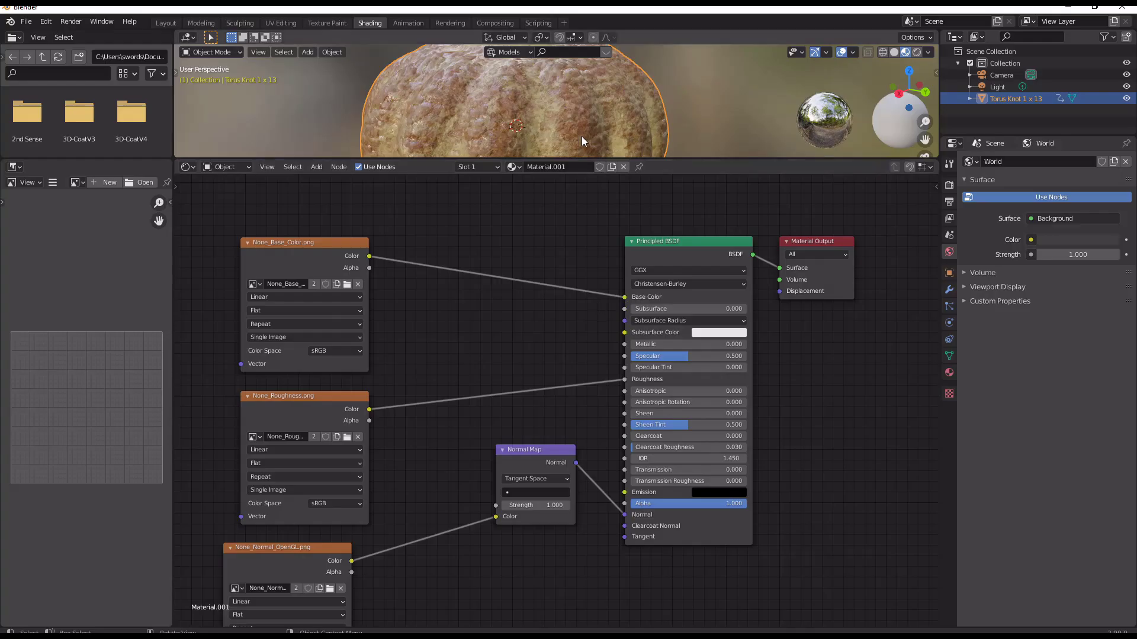
# In Blender, enlarge the 3D viewport and examine the textured pumpkin bread's surface shine and relief up close.
pyautogui.scroll(-3, 586, 121)
pyautogui.moveTo(588, 118); pyautogui.dragTo(511, 40, button='middle')
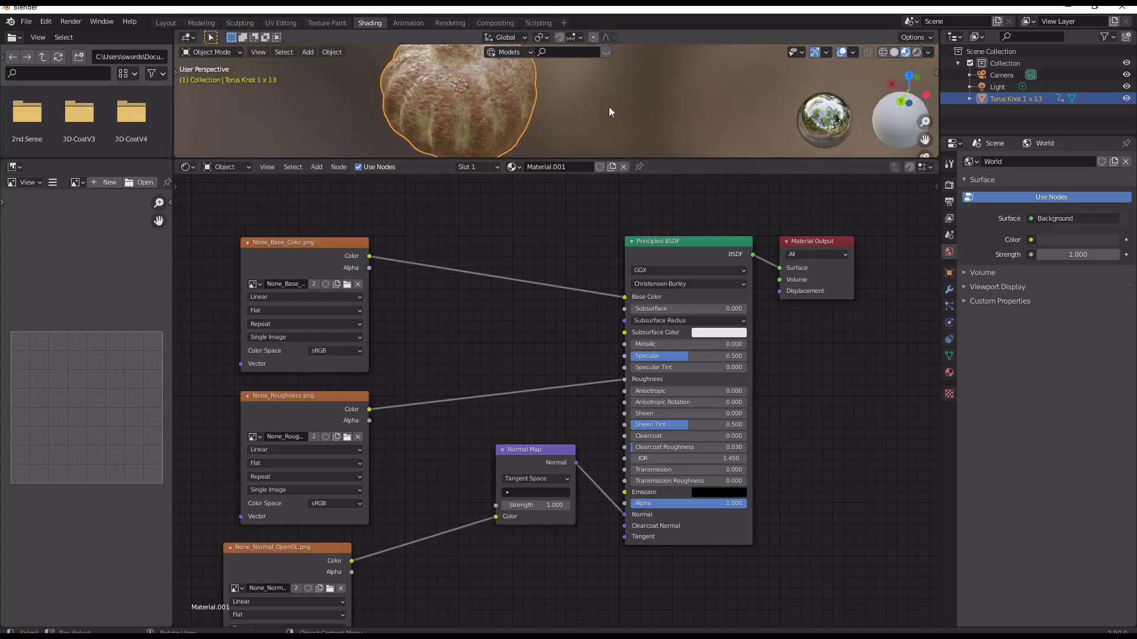
pyautogui.moveTo(664, 157); pyautogui.dragTo(664, 451)
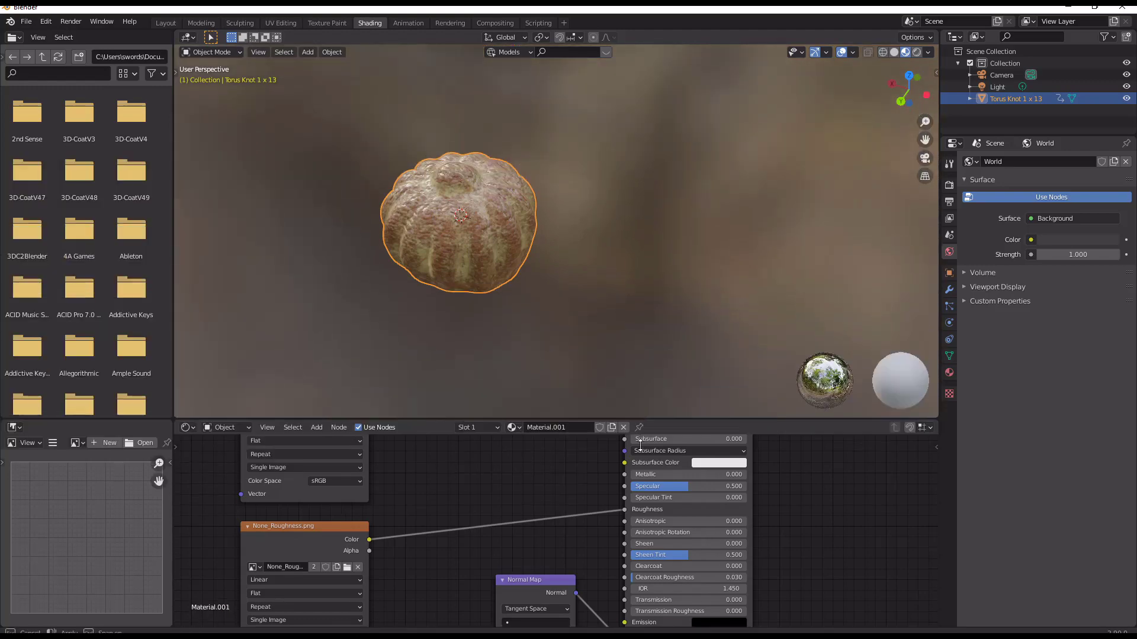
pyautogui.moveTo(596, 286); pyautogui.dragTo(554, 239, button='middle')
pyautogui.scroll(6, 552, 240)
pyautogui.keyDown('shift'); pyautogui.moveTo(479, 213); pyautogui.dragTo(553, 225, button='middle'); pyautogui.keyUp('shift')
pyautogui.scroll(3, 554, 195)
pyautogui.scroll(-1, 488, 481)
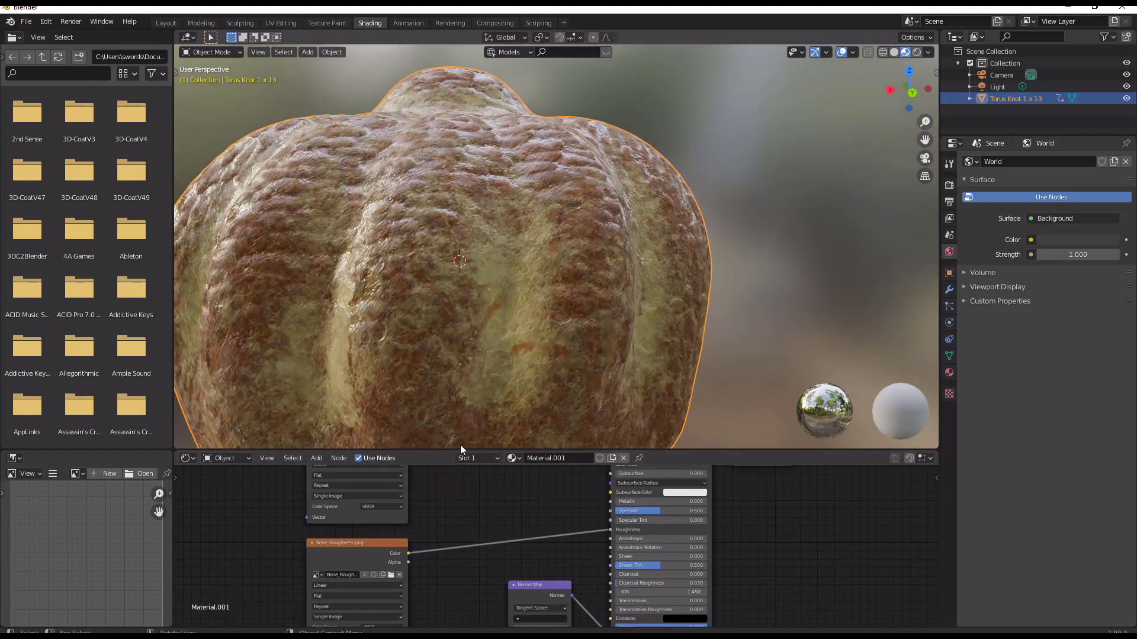
# Enlarge the node editor and insert an Add Math node between the None_Roughness.png texture and the Principled BSDF's Roughness input.
pyautogui.moveTo(460, 450); pyautogui.dragTo(497, 212)
pyautogui.scroll(-1, 461, 392)
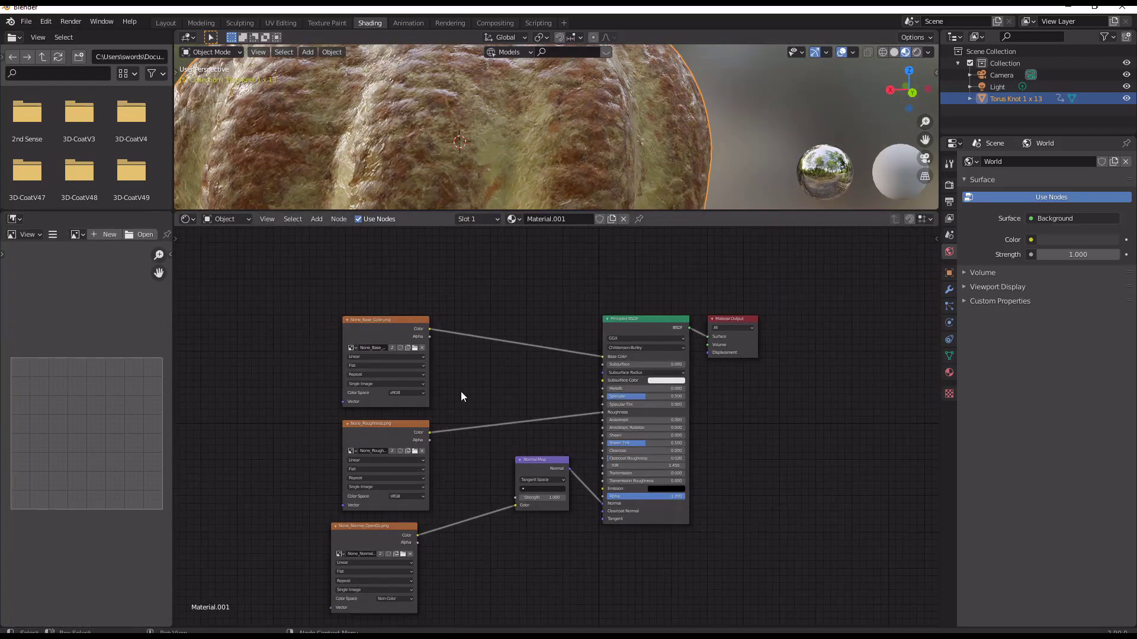
pyautogui.scroll(1, 456, 401)
pyautogui.scroll(2, 438, 376)
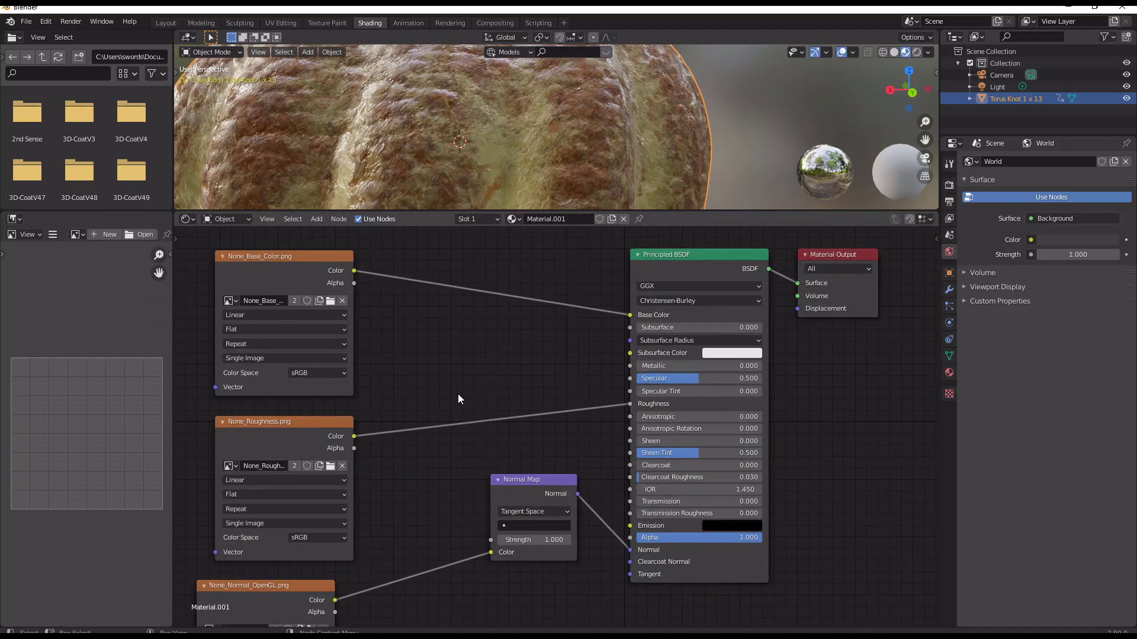
pyautogui.scroll(1, 551, 414)
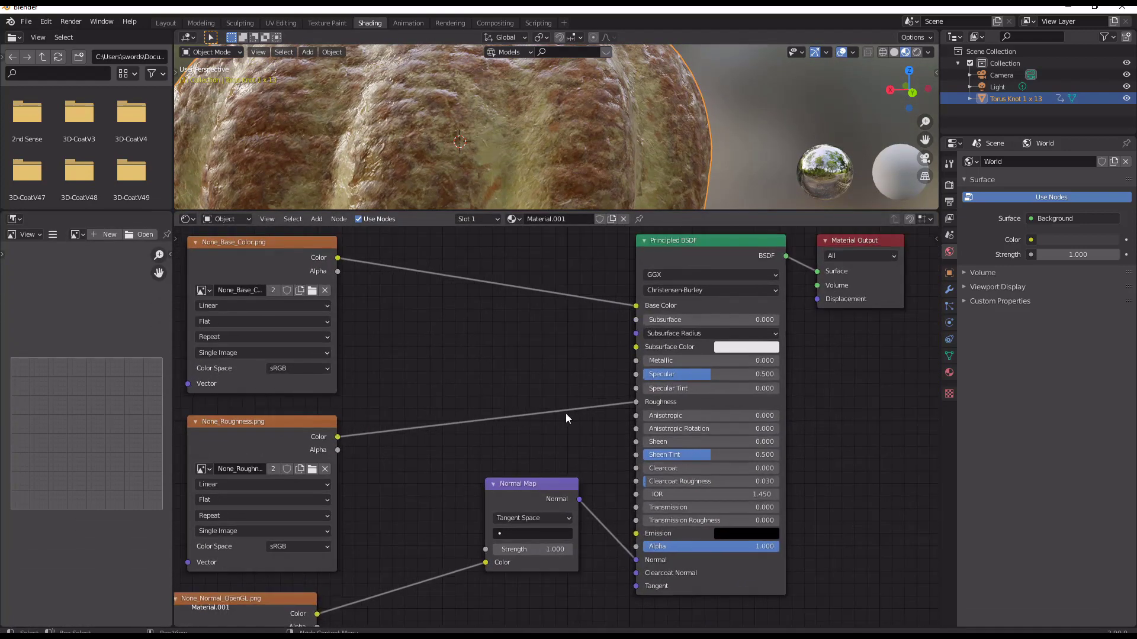
pyautogui.hotkey('shift', 'a')
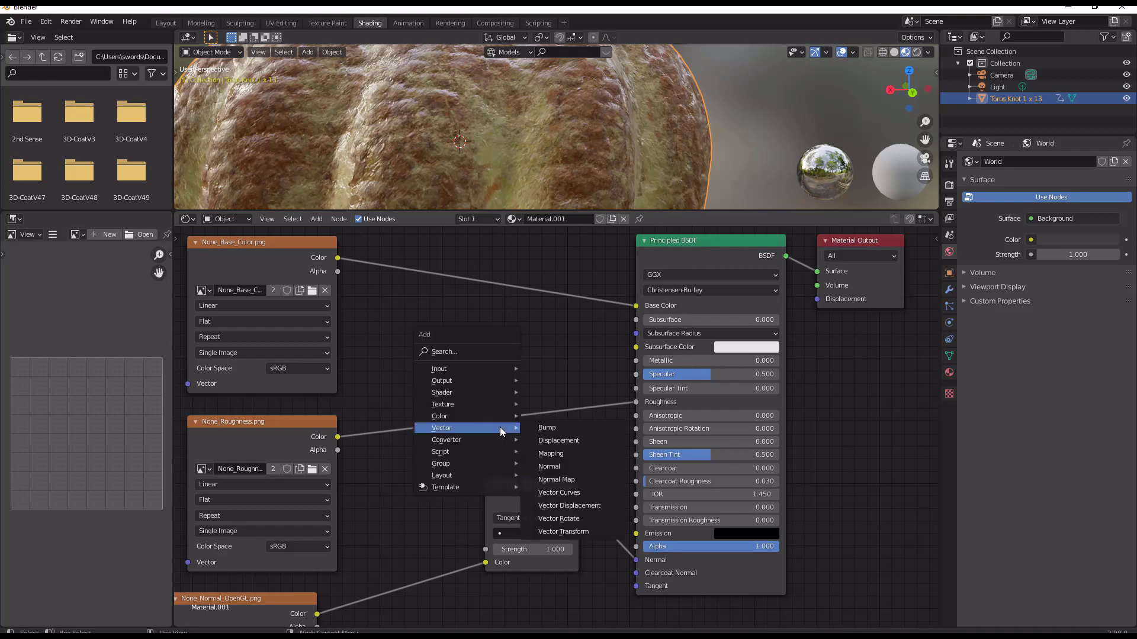
pyautogui.moveTo(493, 435)
pyautogui.moveTo(491, 414)
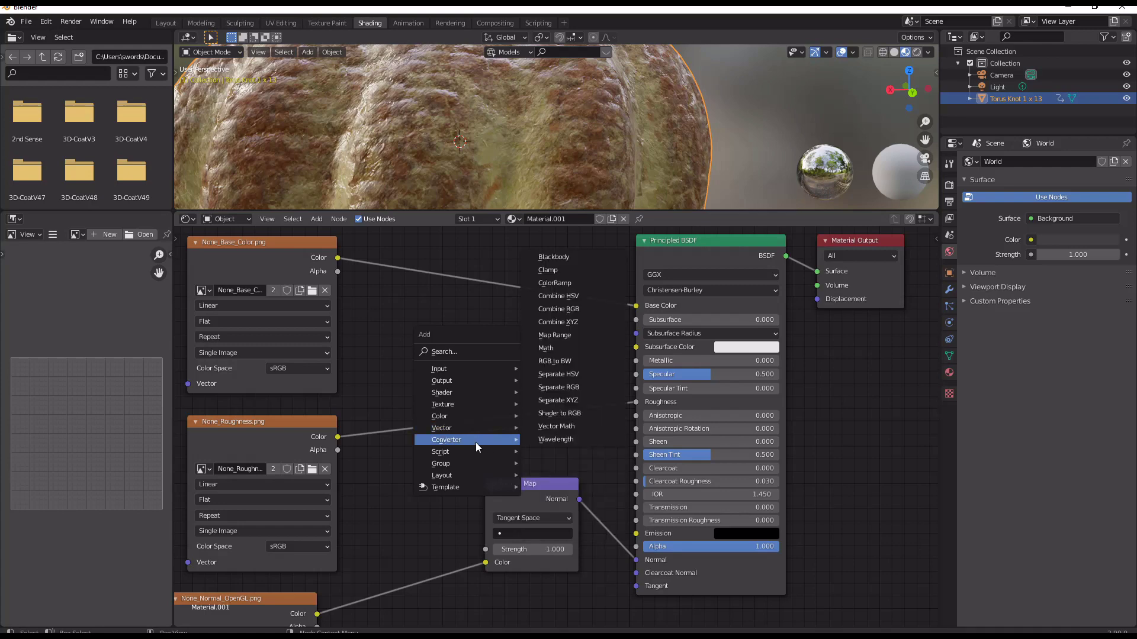
pyautogui.click(546, 348)
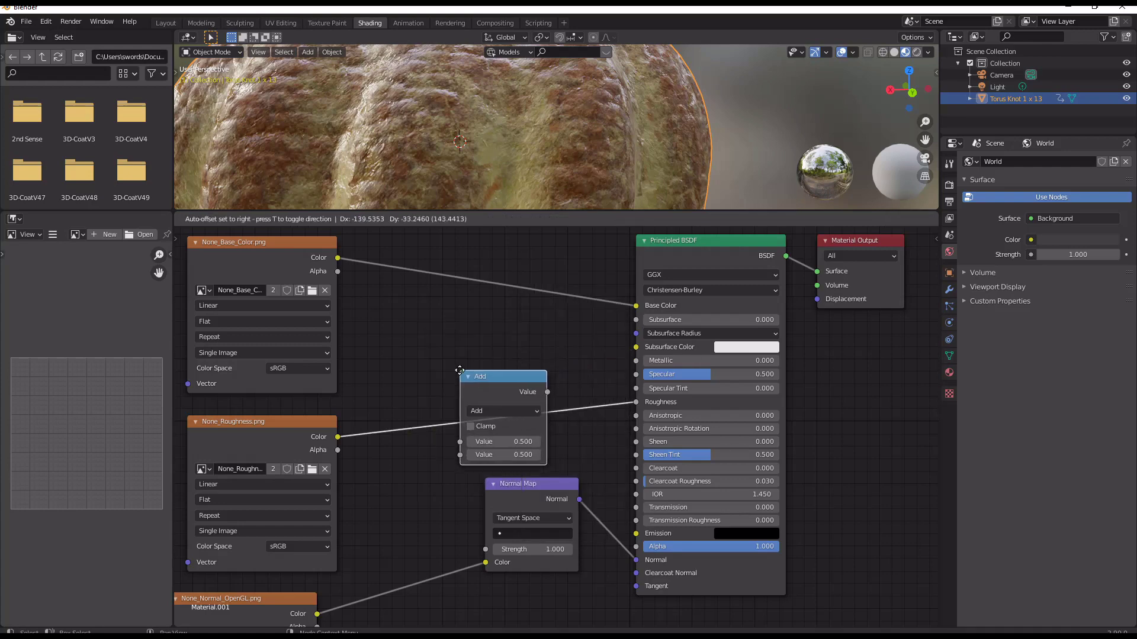
pyautogui.click(500, 382)
# Set the second value of the roughness Add node to 0.700, checking the pumpkin's surface in the viewport.
pyautogui.scroll(-4, 438, 137)
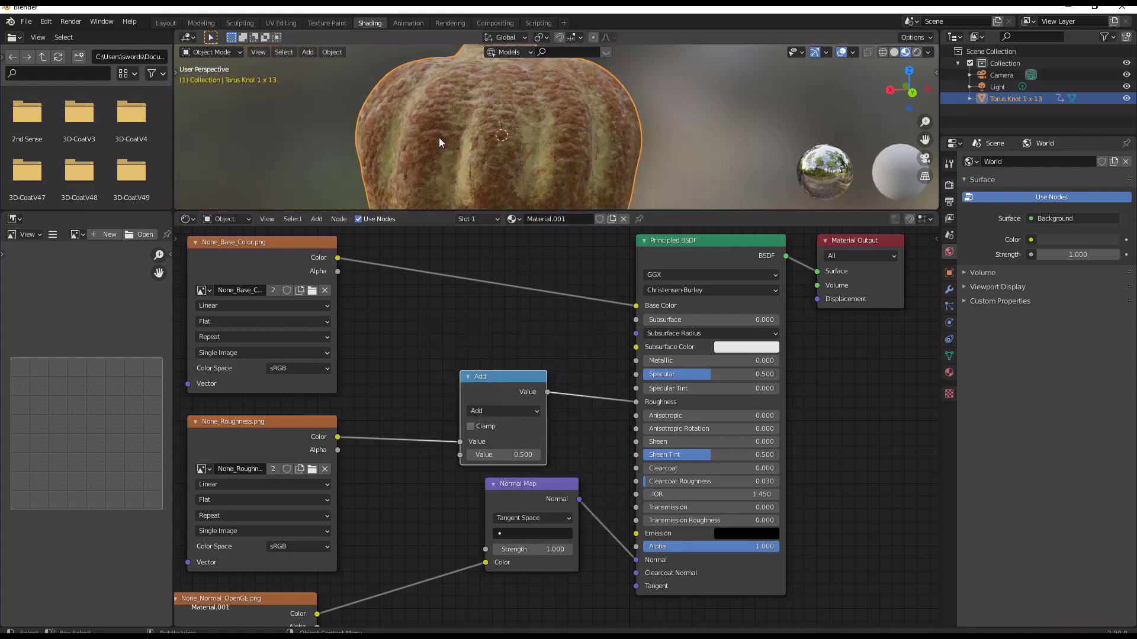
pyautogui.moveTo(441, 141)
pyautogui.mouseDown(button='middle')
pyautogui.moveTo(464, 148)
pyautogui.moveTo(428, 197)
pyautogui.moveTo(439, 148)
pyautogui.mouseUp(button='middle')
pyautogui.scroll(1, 499, 308)
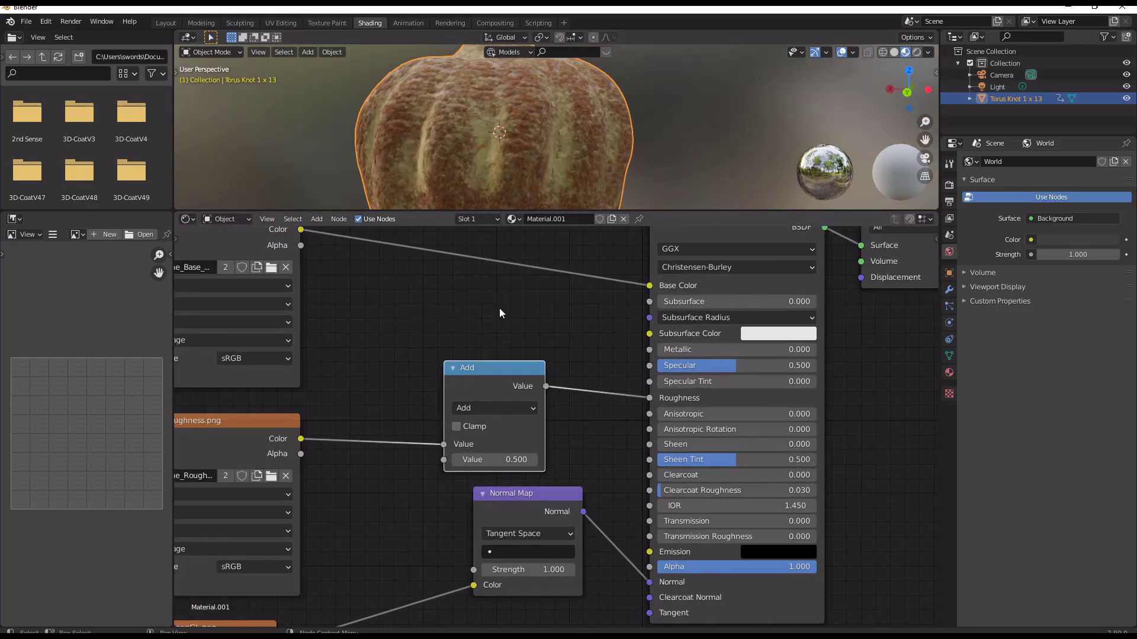
pyautogui.moveTo(495, 459)
pyautogui.mouseDown()
pyautogui.moveTo(533, 459)
pyautogui.moveTo(494, 460)
pyautogui.mouseUp()
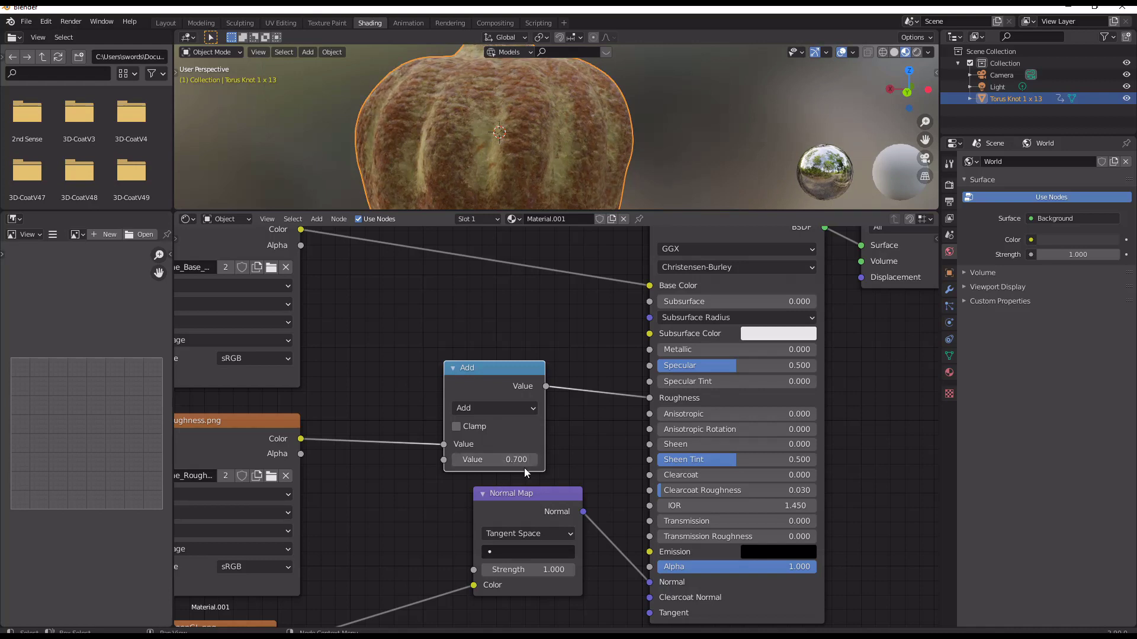